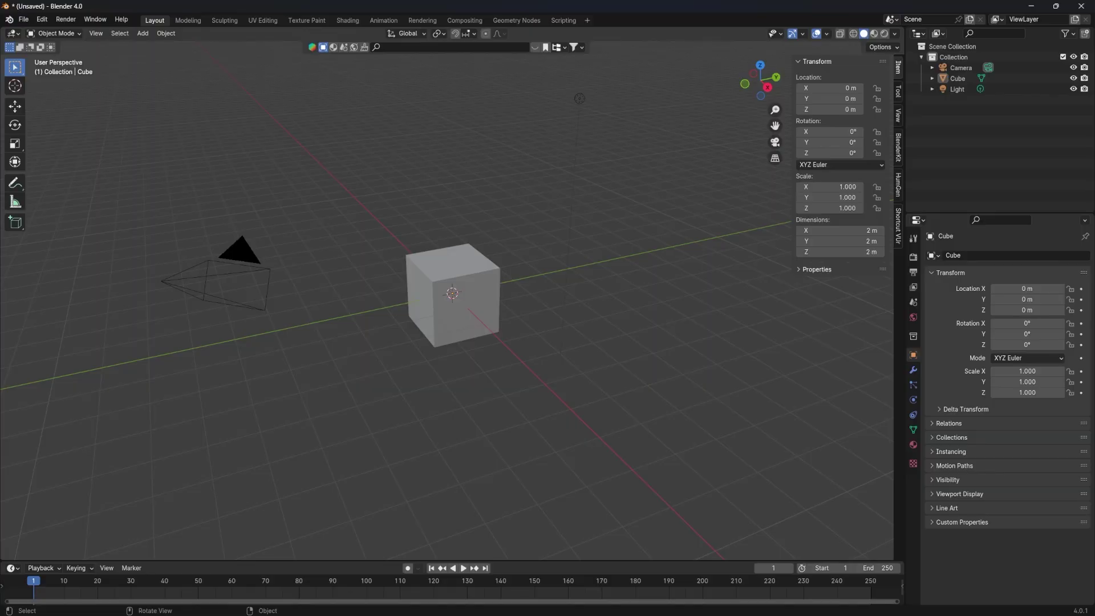
Step: Delete the default cube and switch to the front view
{"action": "left_click", "coordinate": [448, 305]}
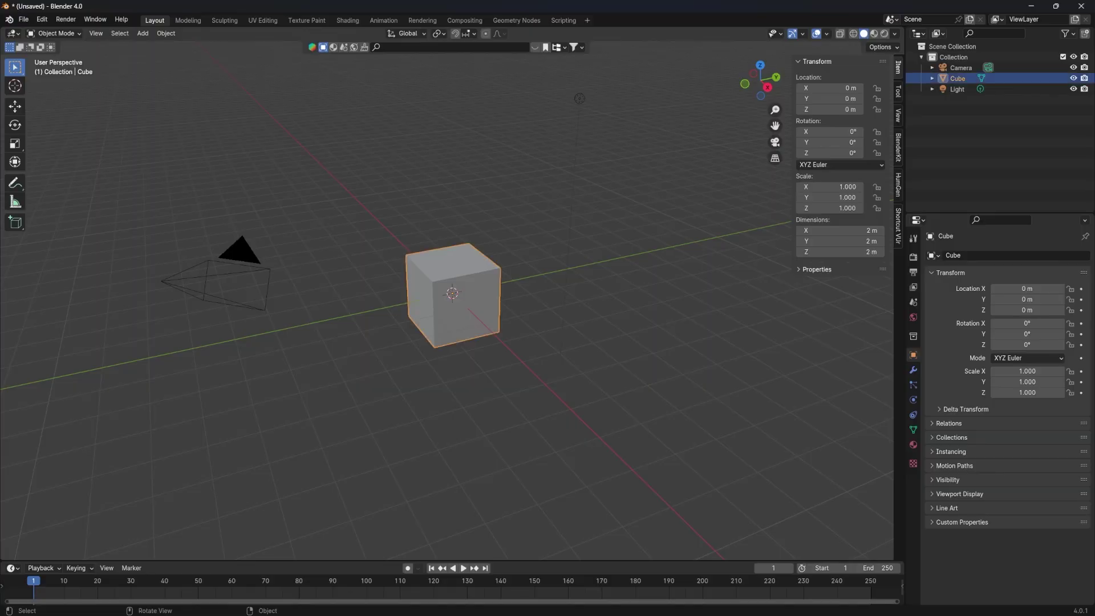
{"action": "key", "text": "x"}
{"action": "key", "text": "Return"}
{"action": "key", "text": "1"}
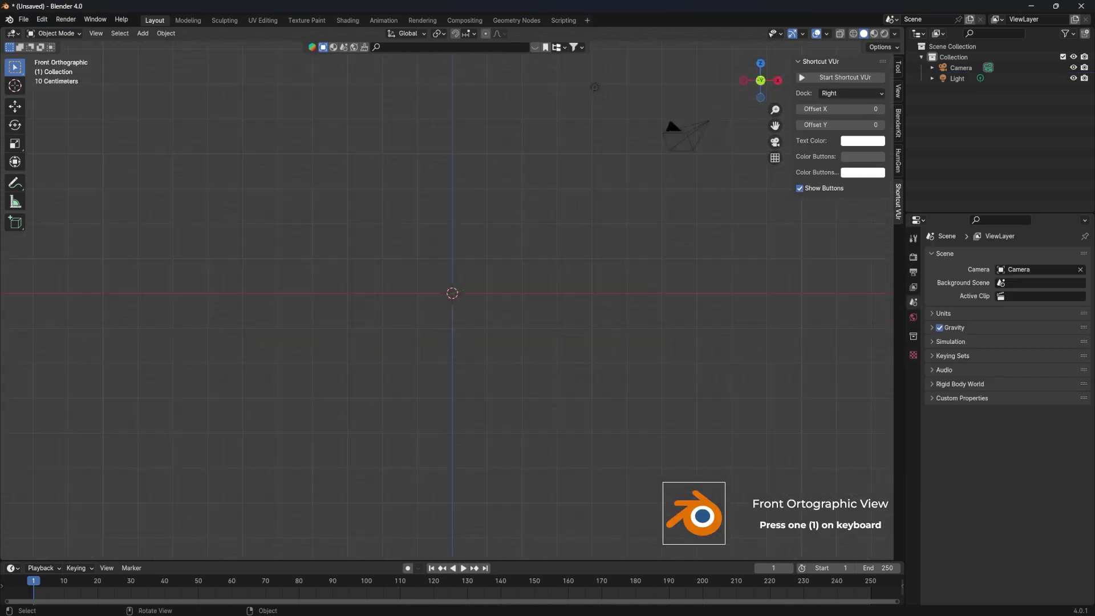
Step: Add a text object and rotate it 90° about X so it stands upright
{"action": "key", "text": "shift+a"}
{"action": "key", "text": "space"}
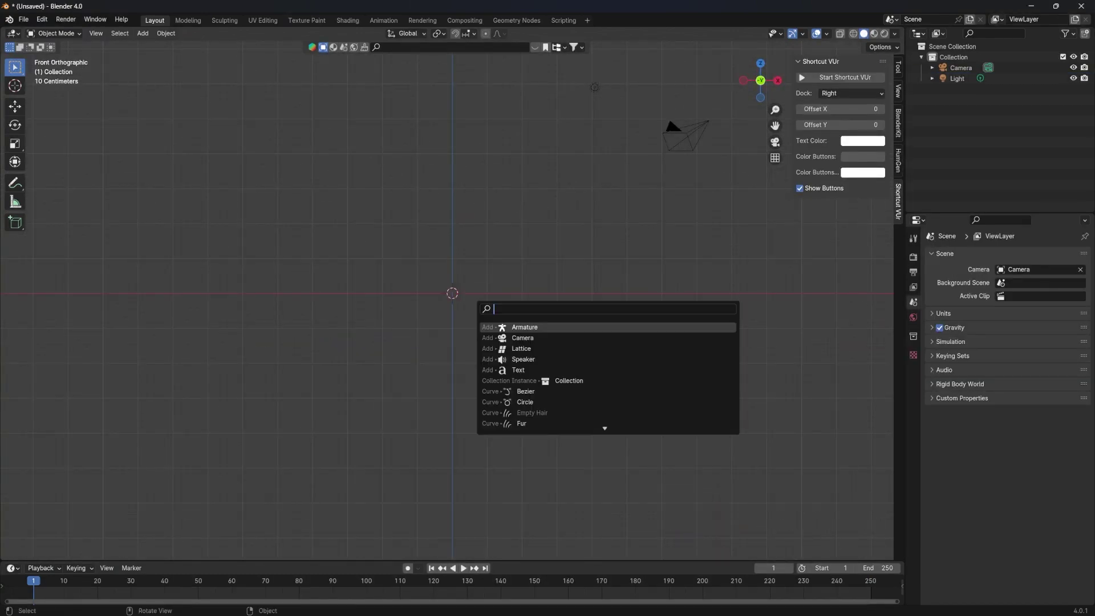
{"action": "type", "text": "test"}
{"action": "key", "text": "Return"}
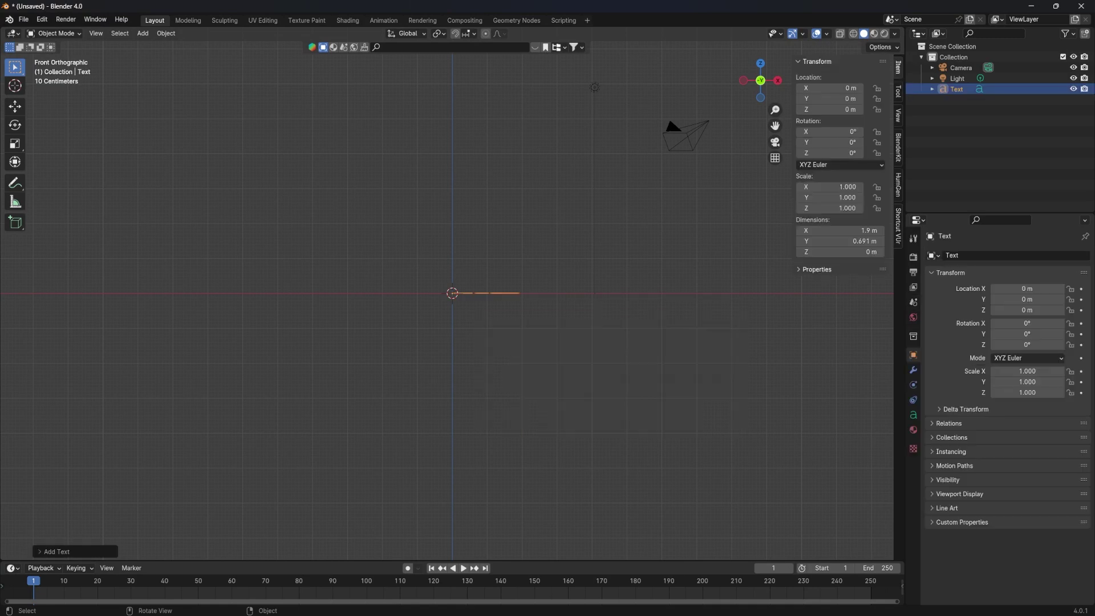
{"action": "type", "text": "rx"}
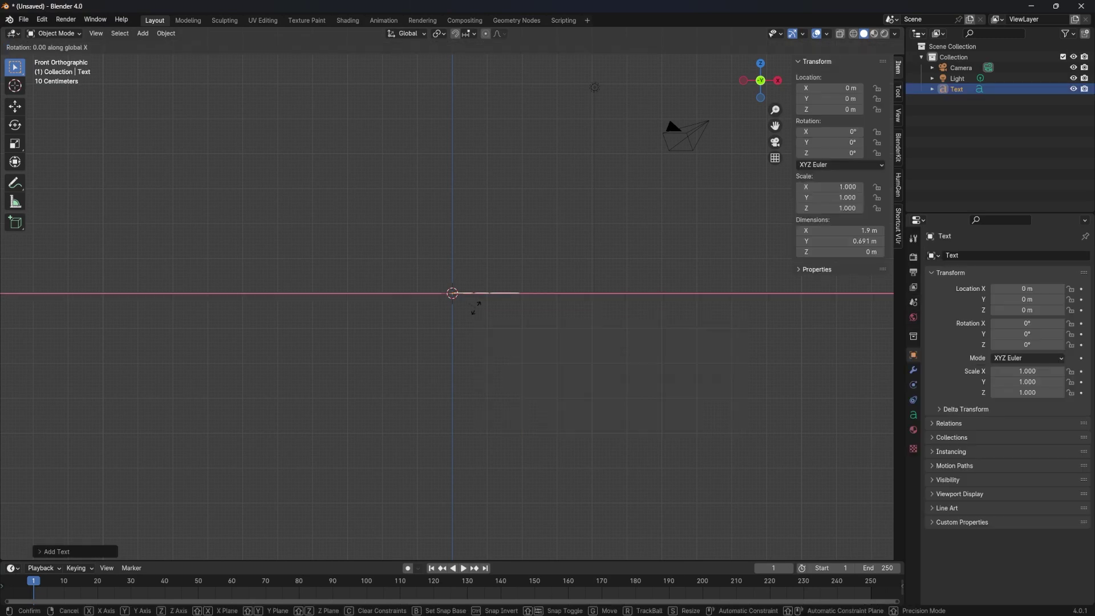
{"action": "type", "text": "90"}
{"action": "key", "text": "Return"}
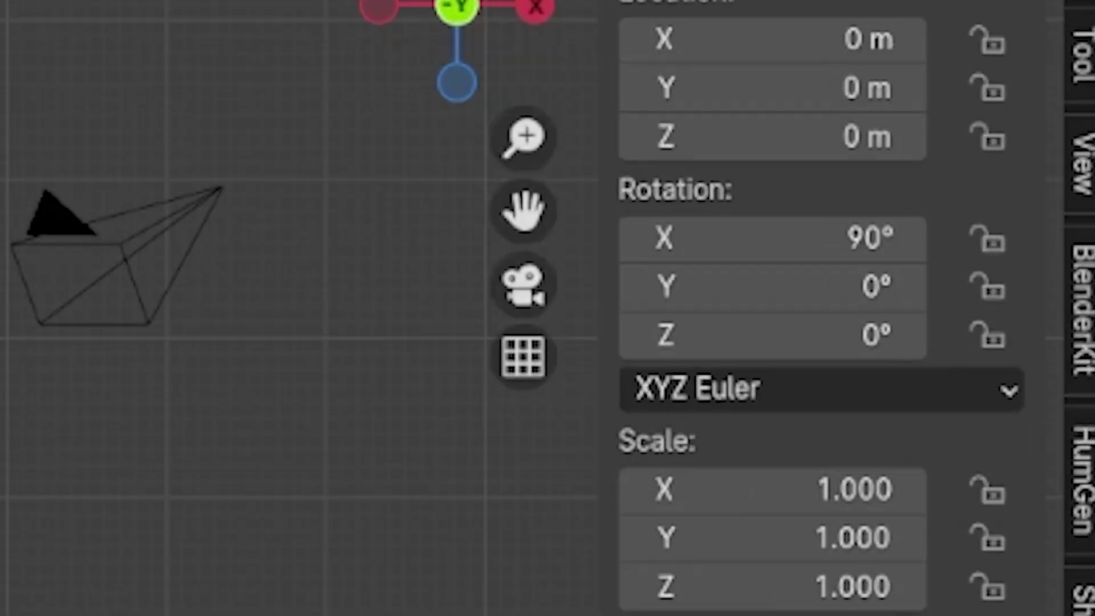
Step: Replace the default word with CHROMA
{"action": "left_click", "coordinate": [56, 33]}
{"action": "left_click", "coordinate": [134, 102]}
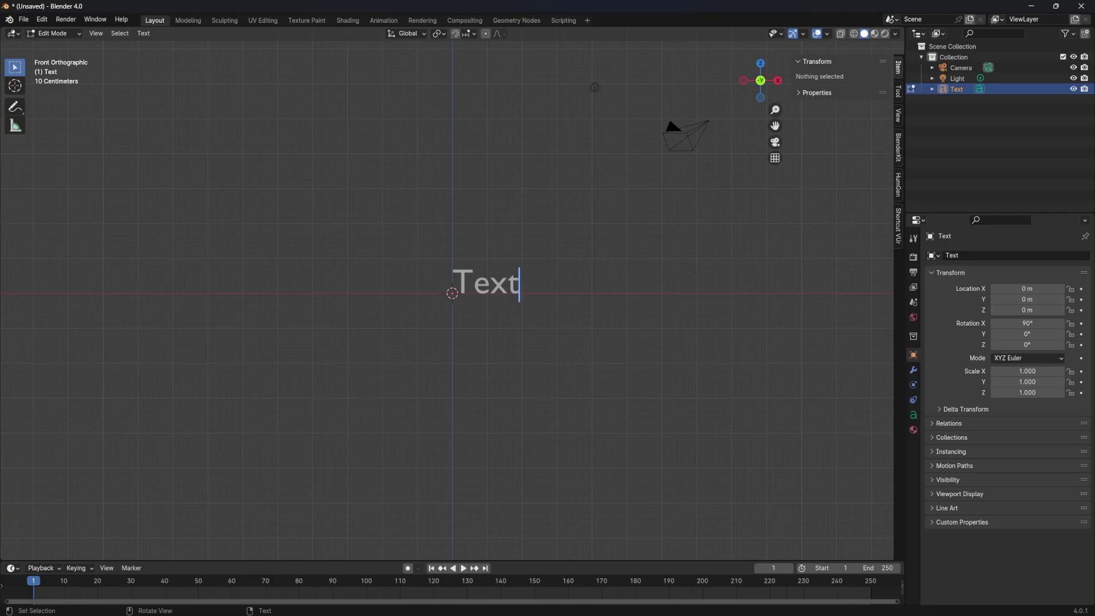
{"action": "key", "text": "BackSpace"}
{"action": "key", "text": "BackSpace"}
{"action": "key", "text": "BackSpace"}
{"action": "key", "text": "BackSpace"}
{"action": "type", "text": "CHRO"}
{"action": "type", "text": "MA"}
{"action": "key", "text": "Tab"}
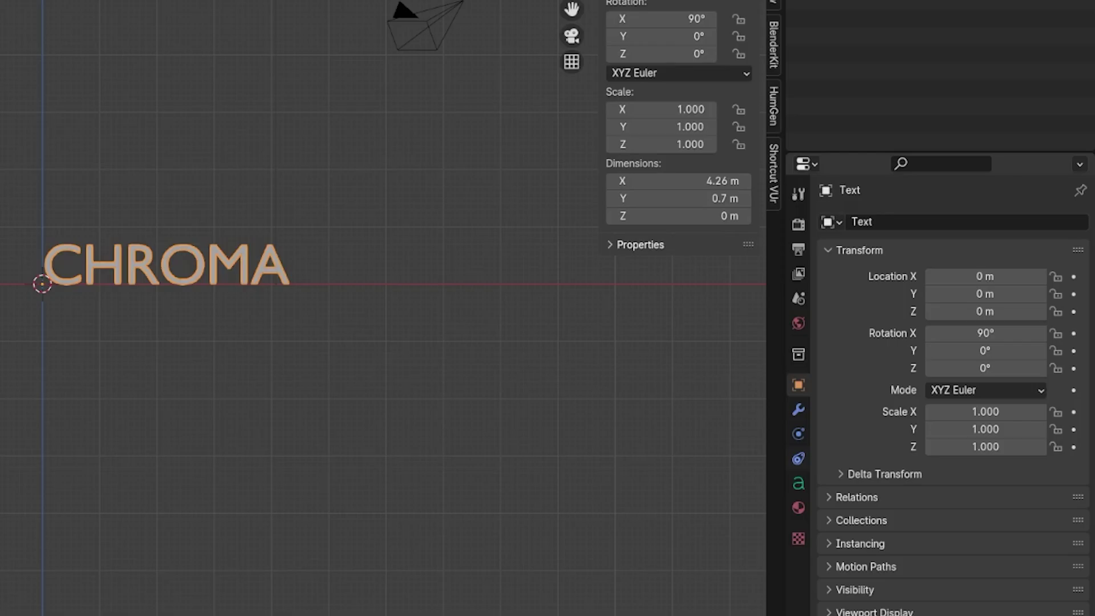
Step: Set the text's horizontal paragraph alignment to Center
{"action": "left_click", "coordinate": [913, 415]}
{"action": "left_click", "coordinate": [995, 494]}
{"action": "left_click", "coordinate": [969, 534]}
{"action": "left_click", "coordinate": [950, 364]}
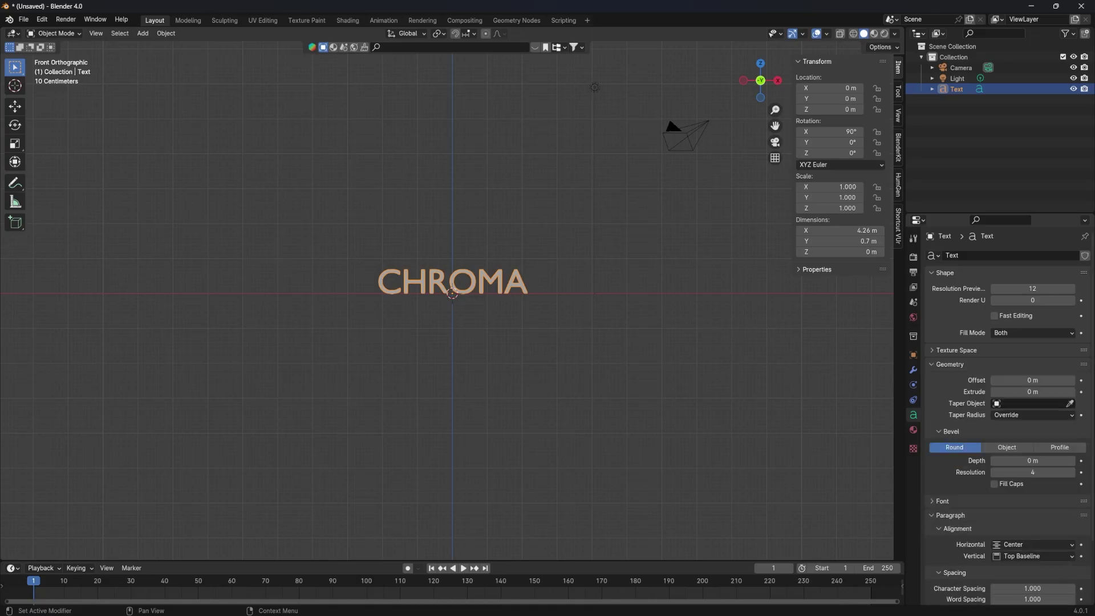
Step: Give the text 0.25 m extrusion, 0.01 m bevel depth and bevel resolution 24
{"action": "middle_click_drag", "start_coordinate": [457, 342], "coordinate": [514, 320]}
{"action": "double_click", "coordinate": [1032, 391]}
{"action": "type", "text": "0.25"}
{"action": "key", "text": "Return"}
{"action": "double_click", "coordinate": [1001, 279]}
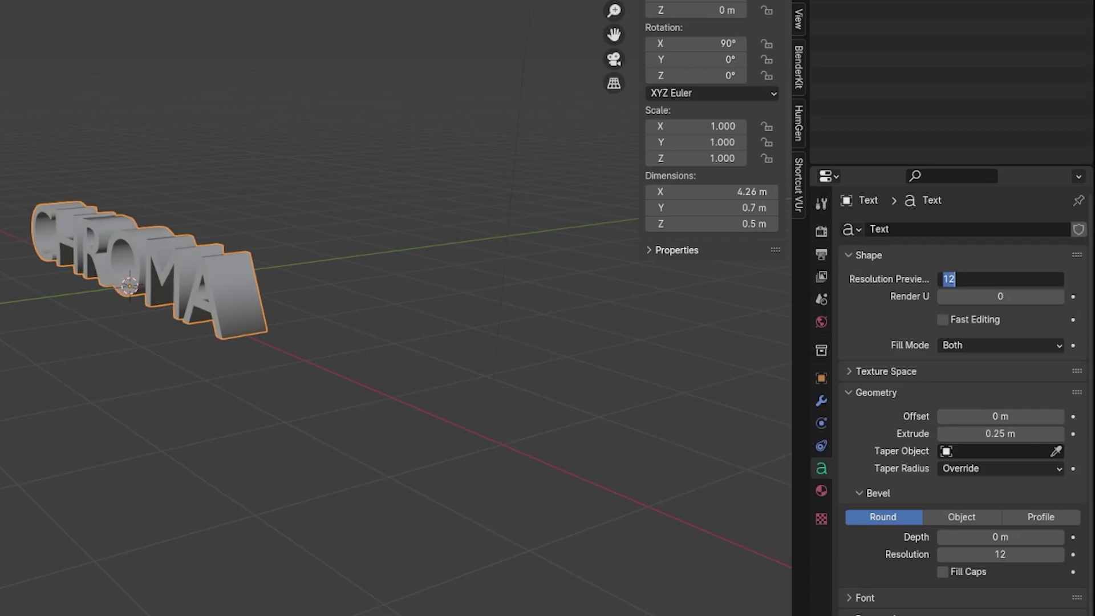
{"action": "double_click", "coordinate": [1001, 554]}
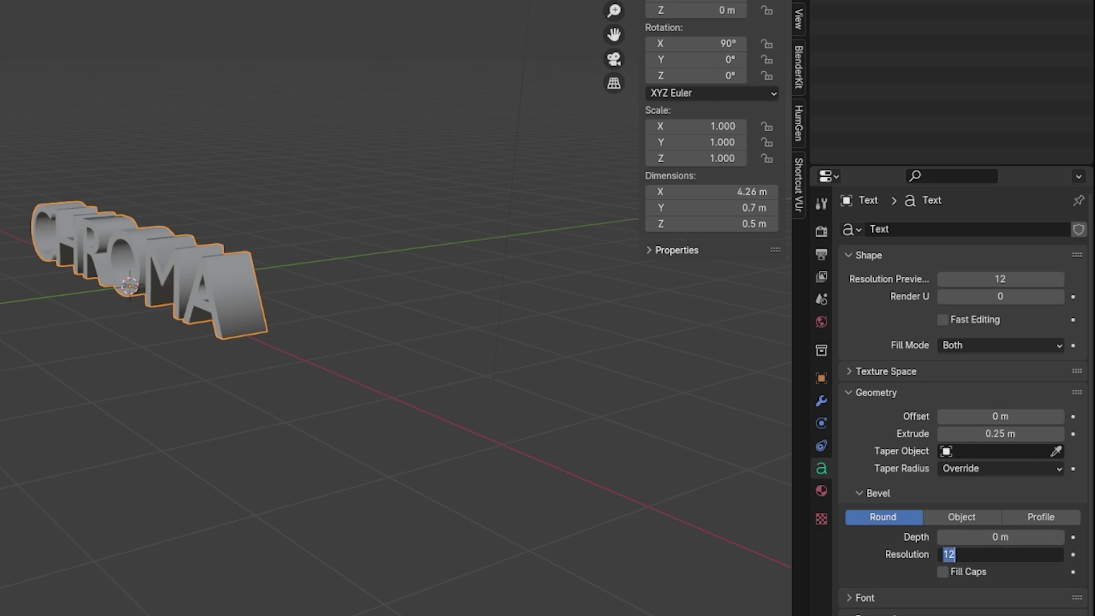
{"action": "type", "text": "24"}
{"action": "key", "text": "Return"}
{"action": "double_click", "coordinate": [1001, 537]}
{"action": "type", "text": "0.01"}
{"action": "key", "text": "Return"}
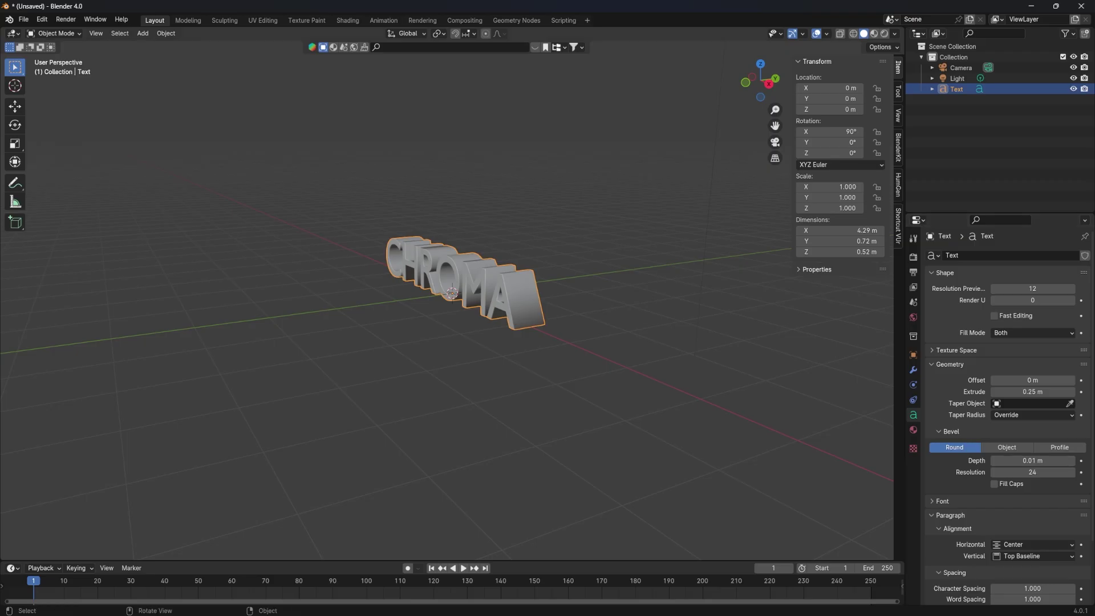
Step: Load Garamond Bold as the regular font and return to front view
{"action": "scroll", "coordinate": [452, 293], "scroll_direction": "up", "scroll_amount": 5}
{"action": "scroll", "coordinate": [1004, 400], "scroll_direction": "down", "scroll_amount": 3}
{"action": "left_click", "coordinate": [942, 428]}
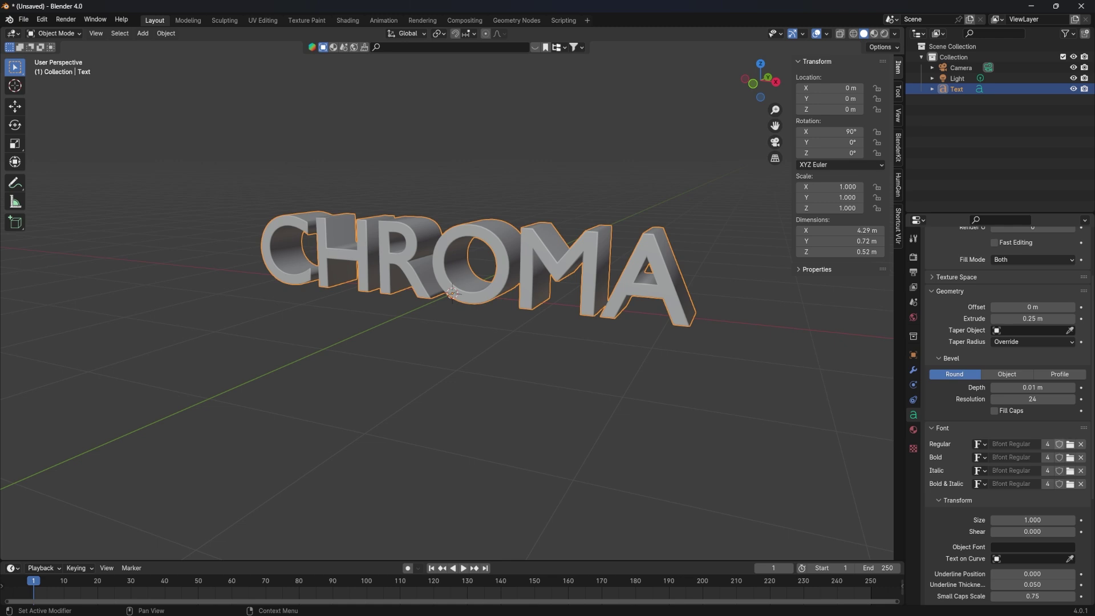
{"action": "left_click", "coordinate": [1070, 444]}
{"action": "left_click", "coordinate": [448, 228]}
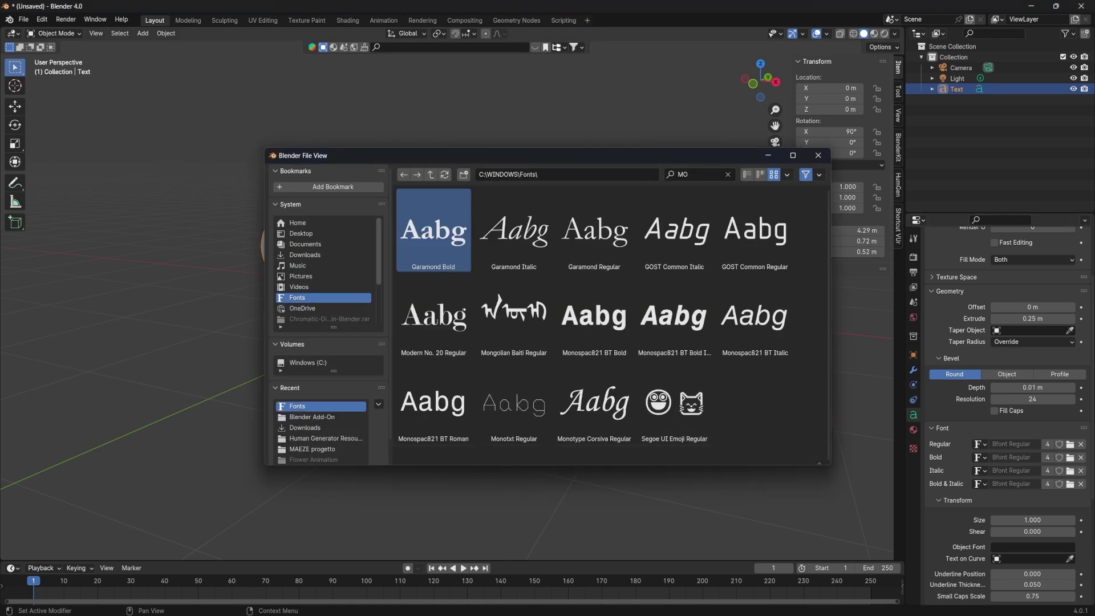
{"action": "left_click", "coordinate": [720, 454]}
{"action": "key", "text": "KP_1"}
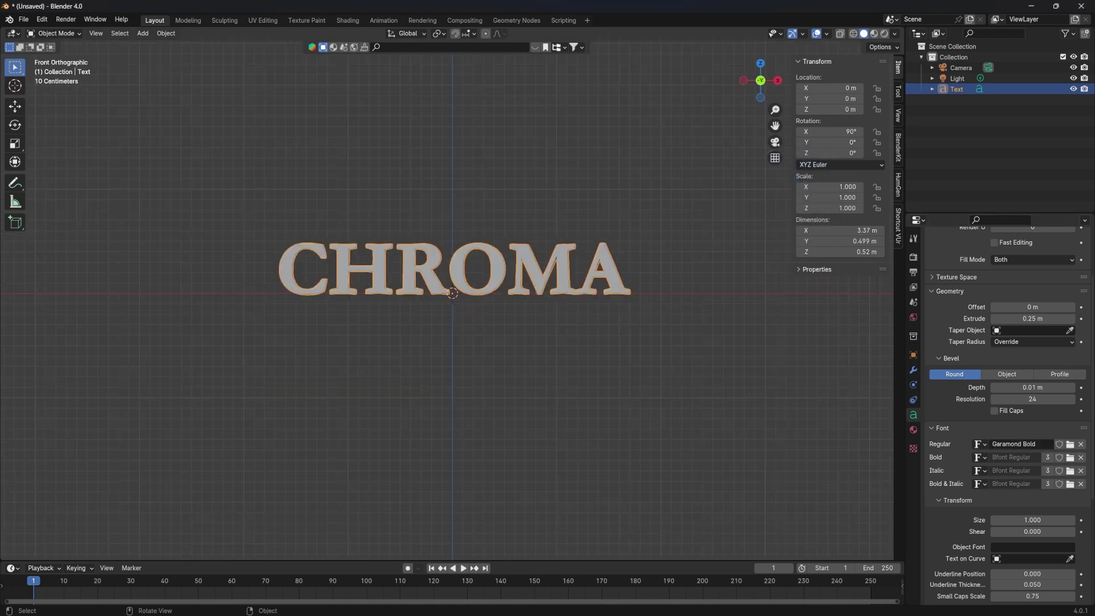
Step: Convert the CHROMA text into a mesh and inspect its geometry
{"action": "right_click", "coordinate": [444, 270]}
{"action": "mouse_move", "coordinate": [425, 295]}
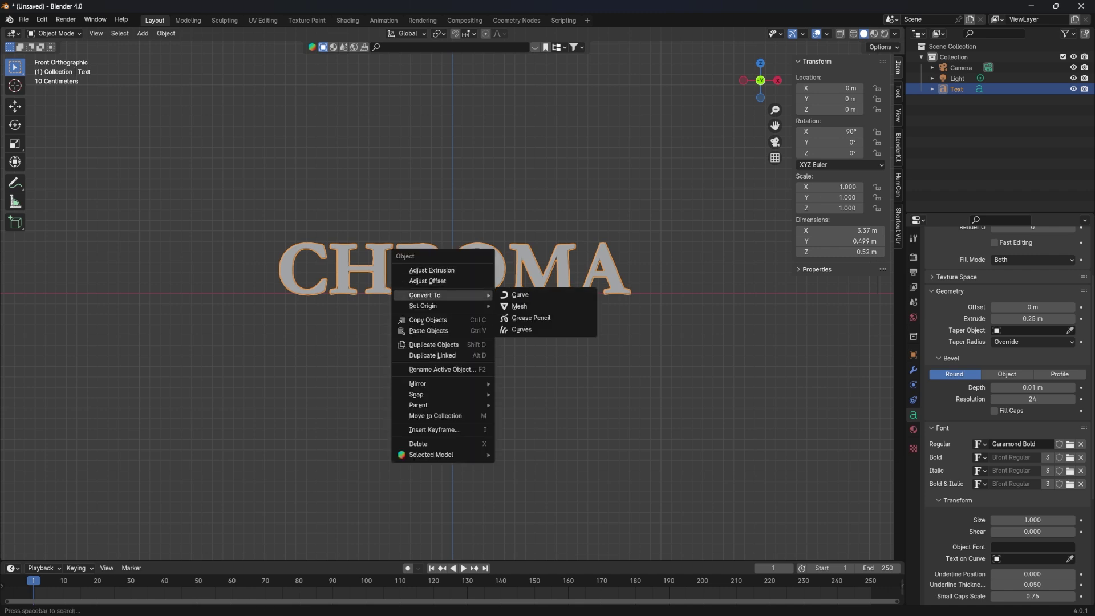
{"action": "key", "text": "Return"}
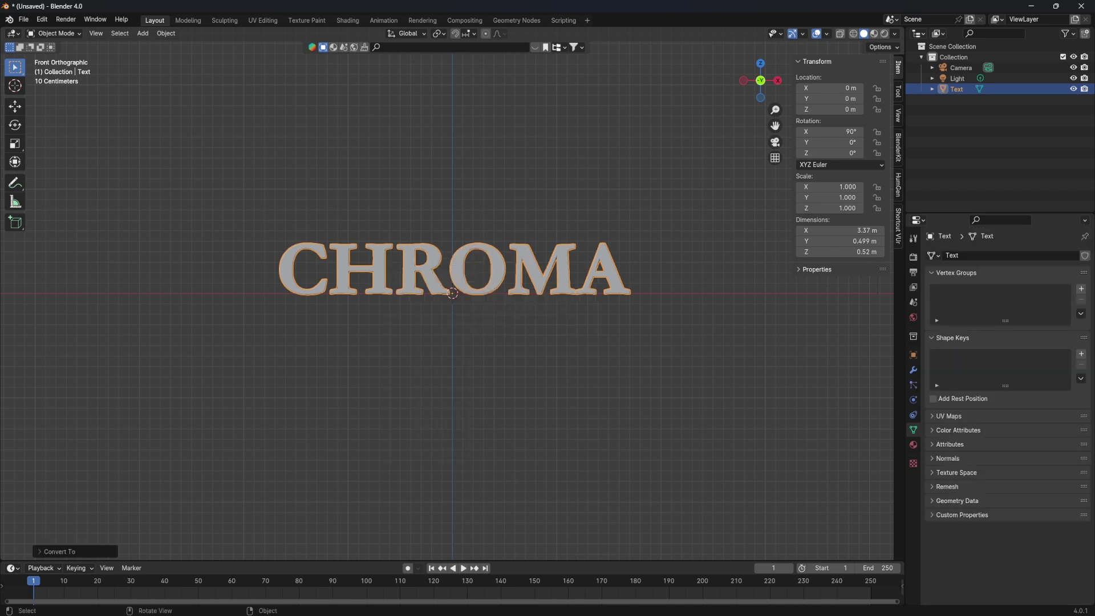
{"action": "key", "text": "Tab"}
{"action": "middle_click_drag", "start_coordinate": [456, 343], "coordinate": [434, 388]}
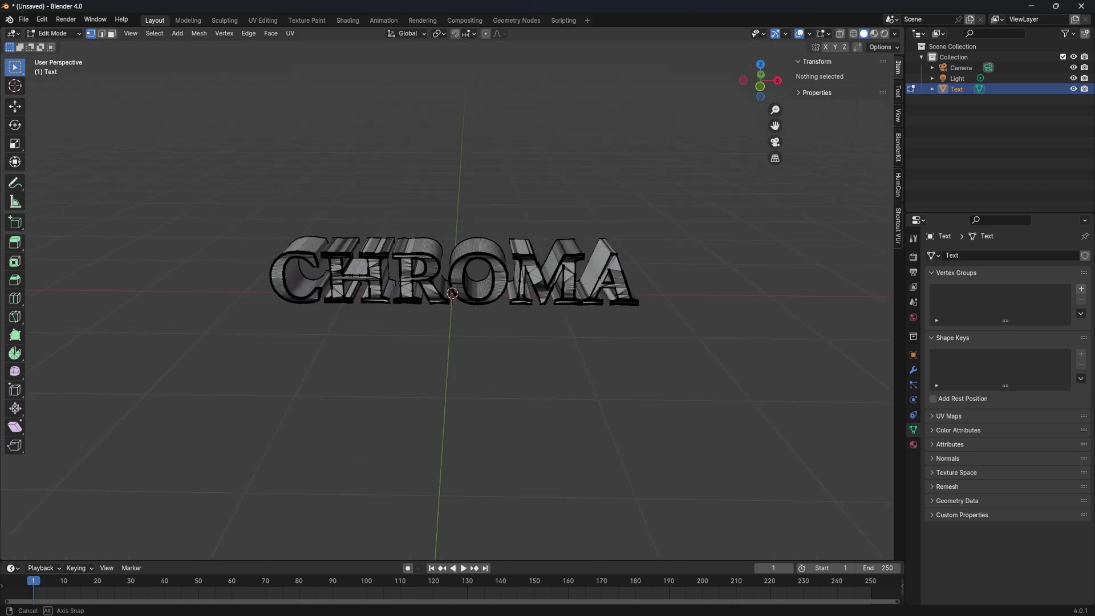
{"action": "key", "text": "Tab"}
{"action": "key", "text": "KP_1"}
Step: Add a Voxel Remesh modifier with 0.01 m voxel size and apply it
{"action": "left_click", "coordinate": [913, 370]}
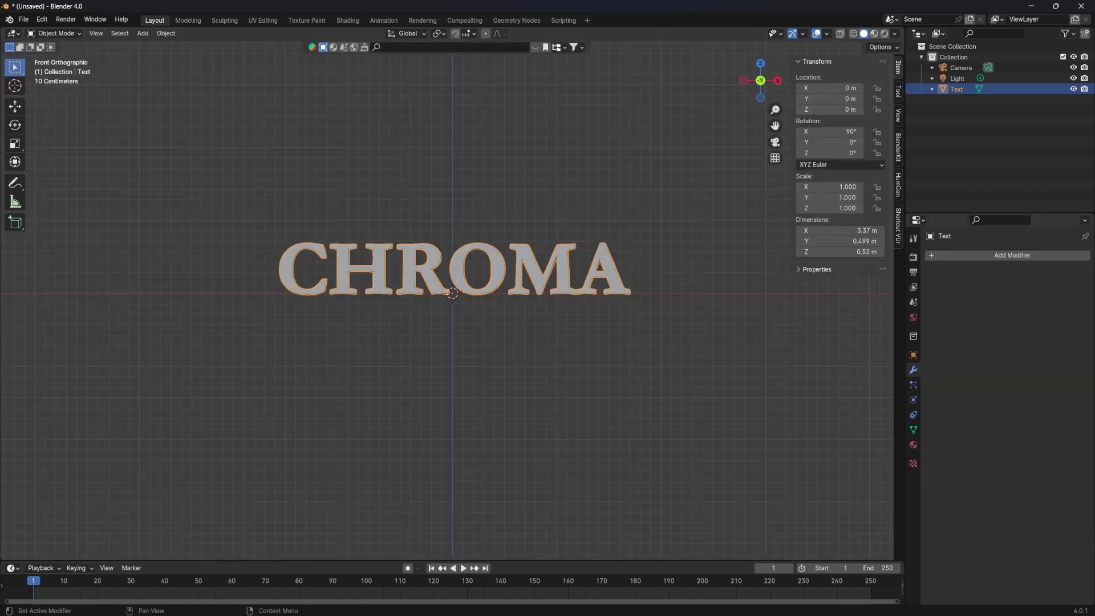
{"action": "left_click", "coordinate": [1007, 255]}
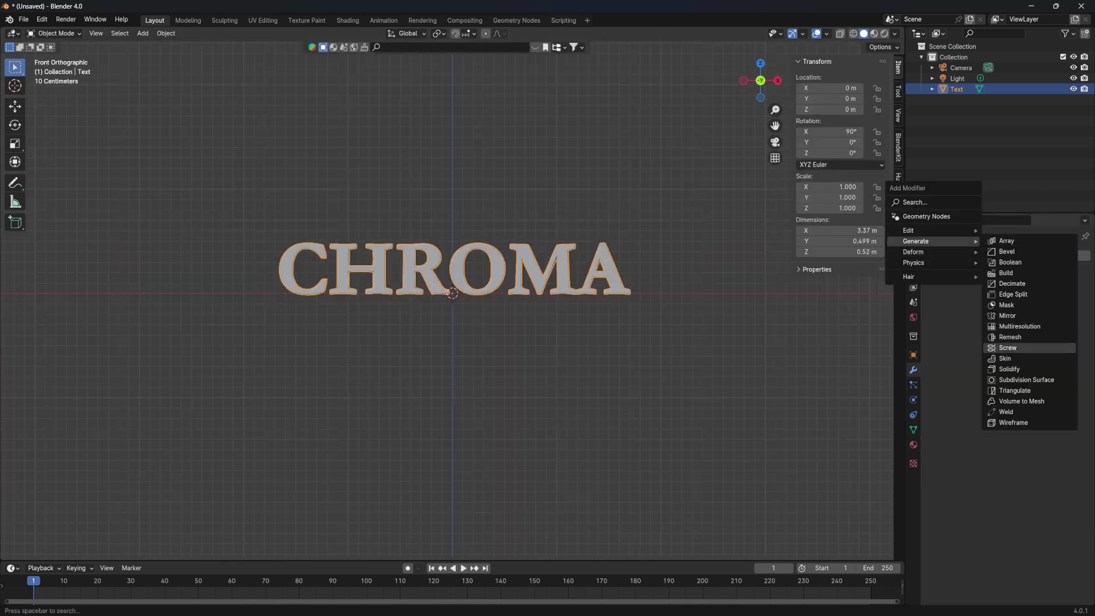
{"action": "left_click", "coordinate": [1009, 337]}
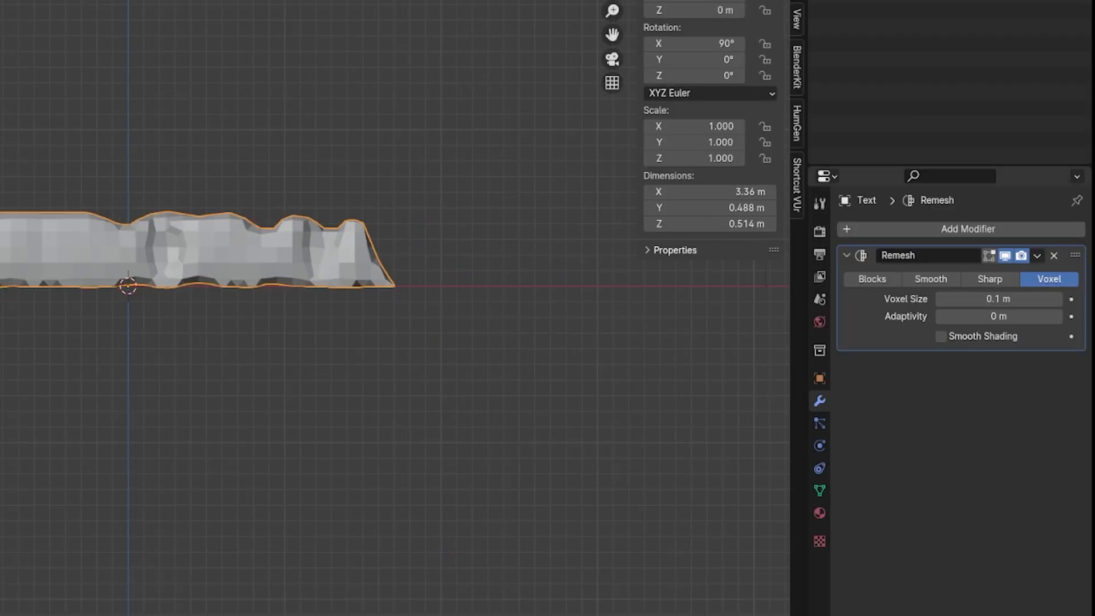
{"action": "left_click", "coordinate": [1032, 301]}
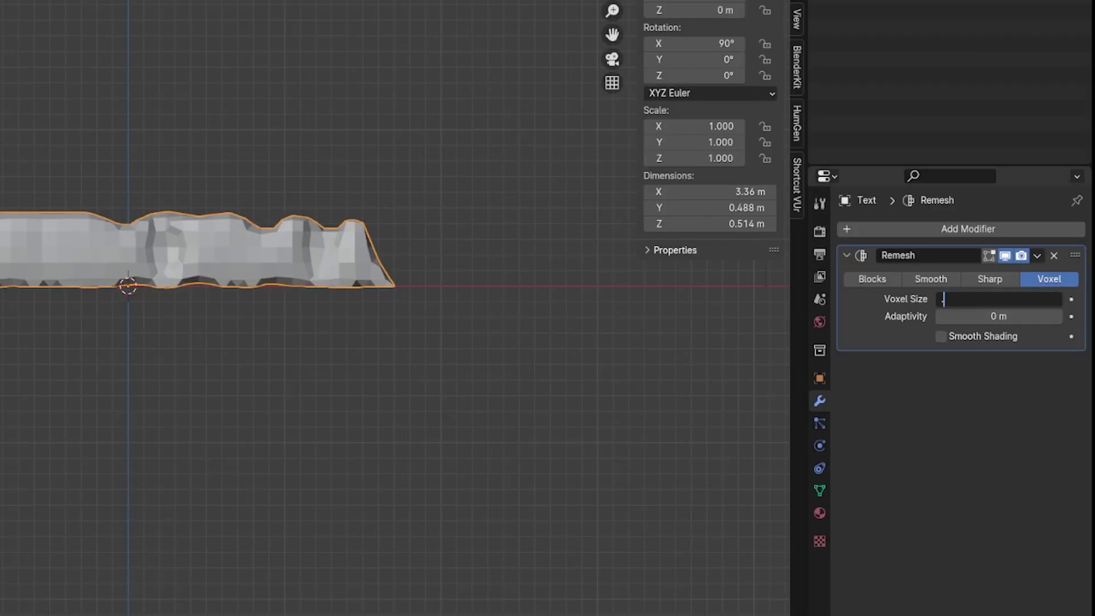
{"action": "type", "text": ".01"}
{"action": "key", "text": "Return"}
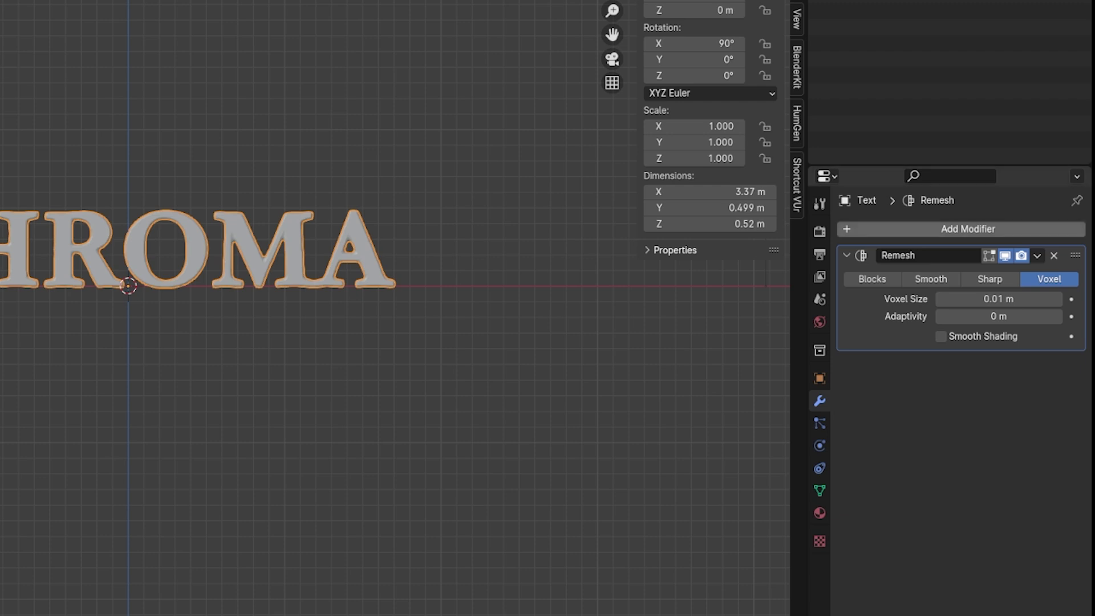
{"action": "left_click", "coordinate": [1037, 256]}
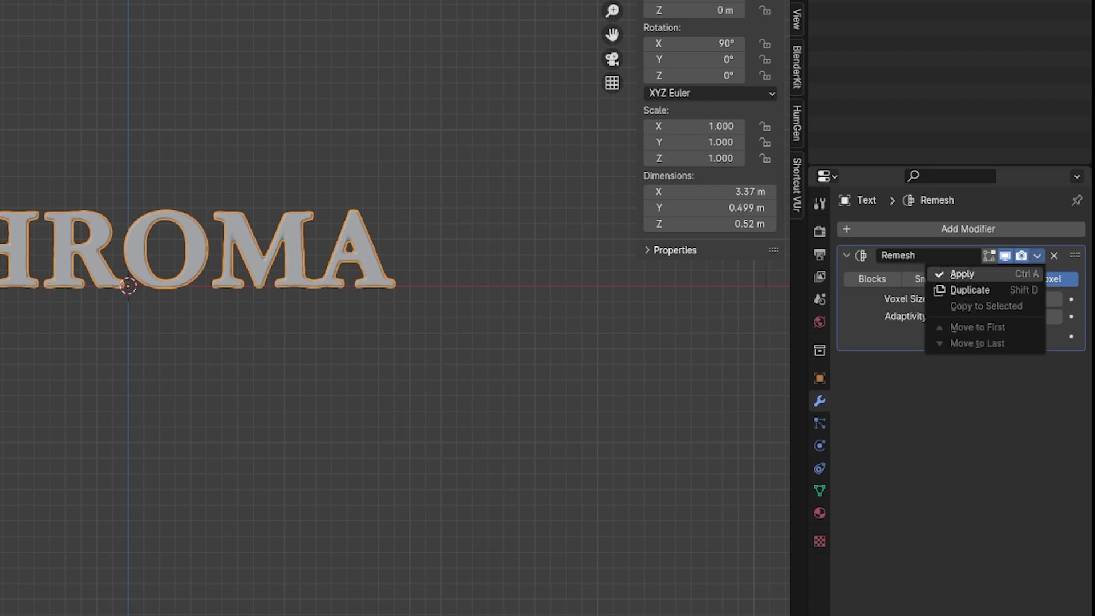
{"action": "left_click", "coordinate": [970, 274]}
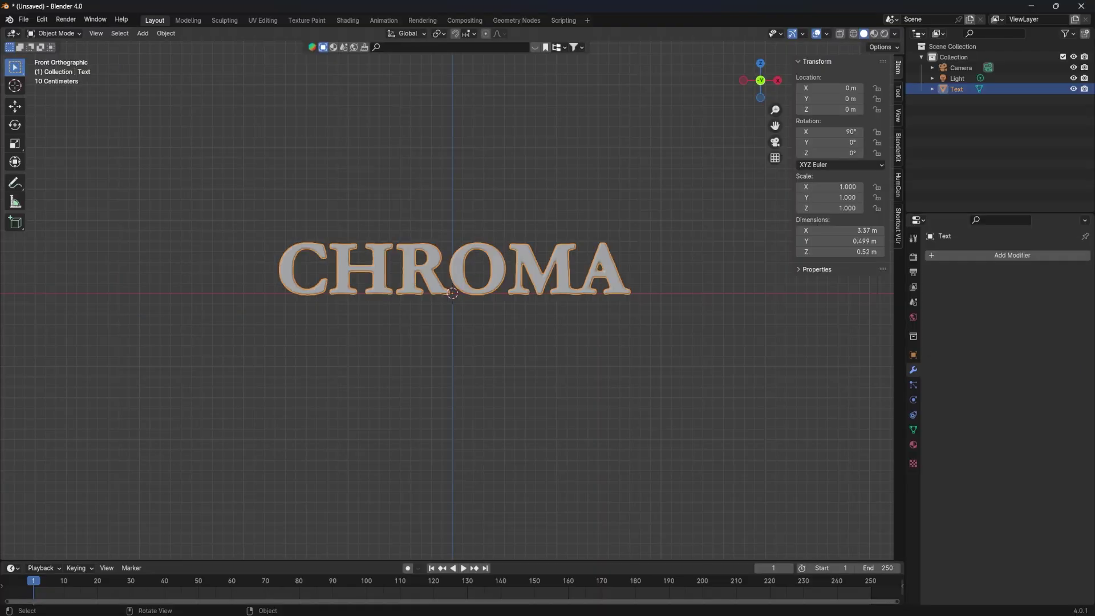
Step: Inspect the remeshed letters up close, then return to the front view
{"action": "key", "text": "Tab"}
{"action": "middle_click_drag", "start_coordinate": [452, 343], "coordinate": [485, 308]}
{"action": "scroll", "coordinate": [452, 294], "scroll_direction": "up", "scroll_amount": 8}
{"action": "key", "text": "Tab"}
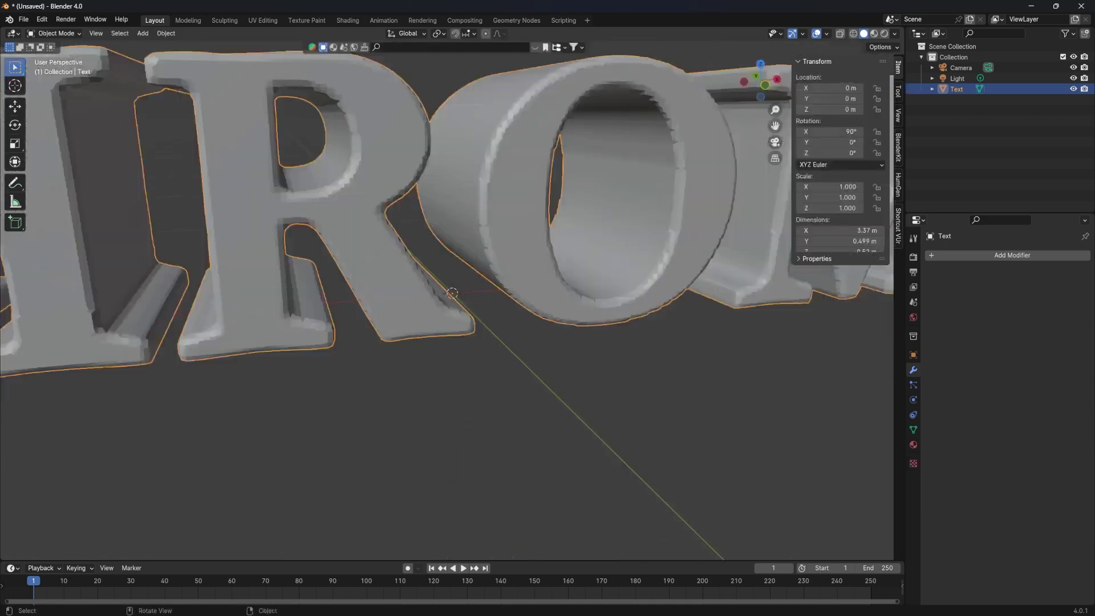
{"action": "key", "text": "KP_1"}
Step: Arch the CHROMA mesh by raising a middle vertex along Z with proportional editing
{"action": "left_click", "coordinate": [55, 33]}
{"action": "left_click", "coordinate": [57, 56]}
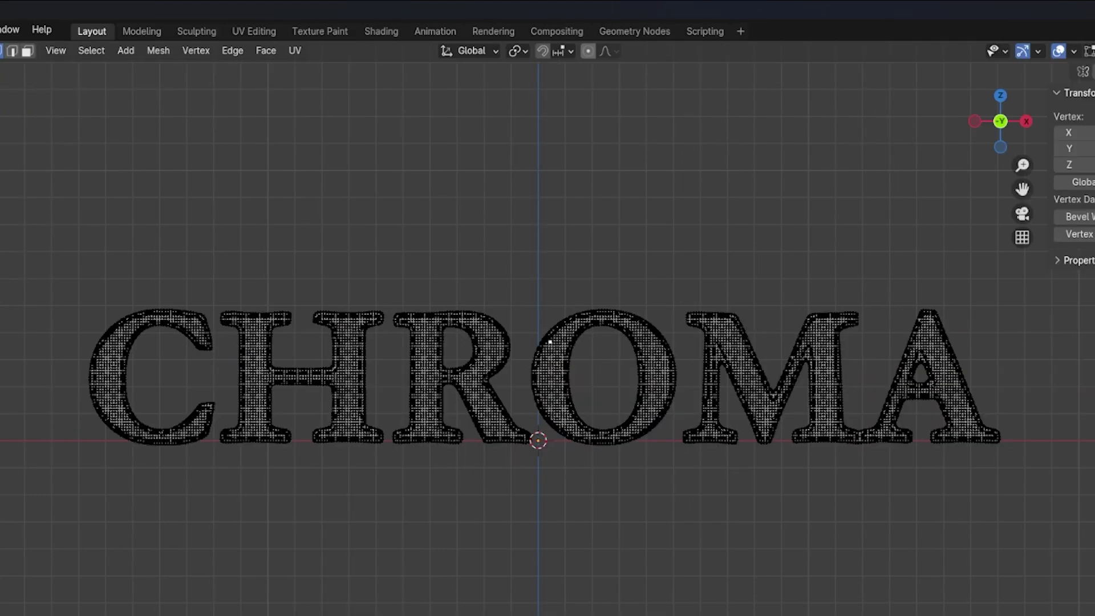
{"action": "left_click", "coordinate": [589, 51]}
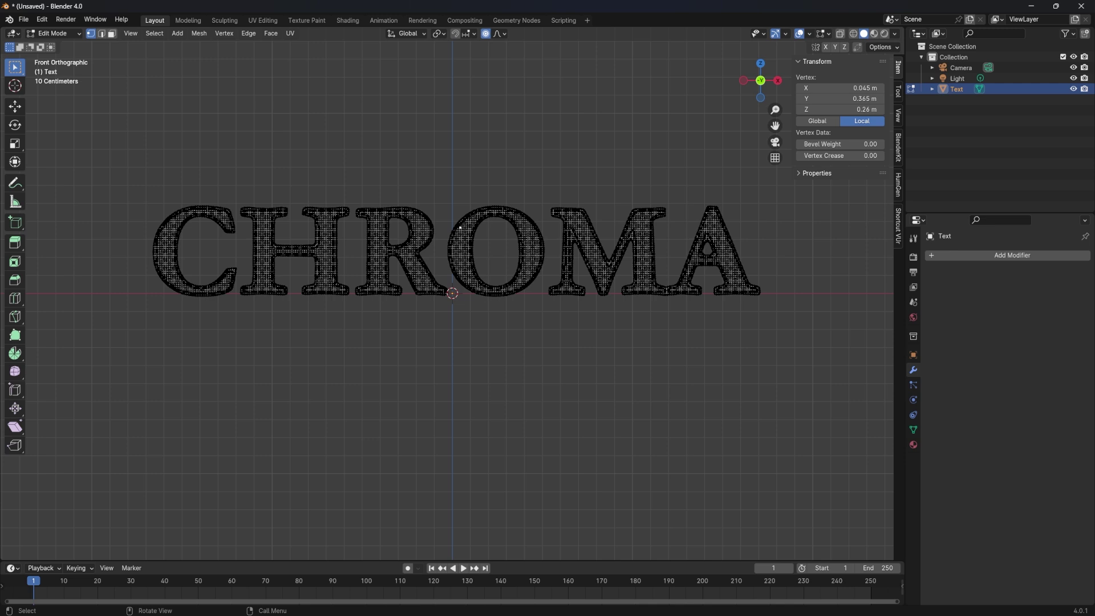
{"action": "key", "text": "g"}
{"action": "key", "text": "z"}
{"action": "scroll", "coordinate": [452, 293], "scroll_direction": "up", "scroll_amount": 1}
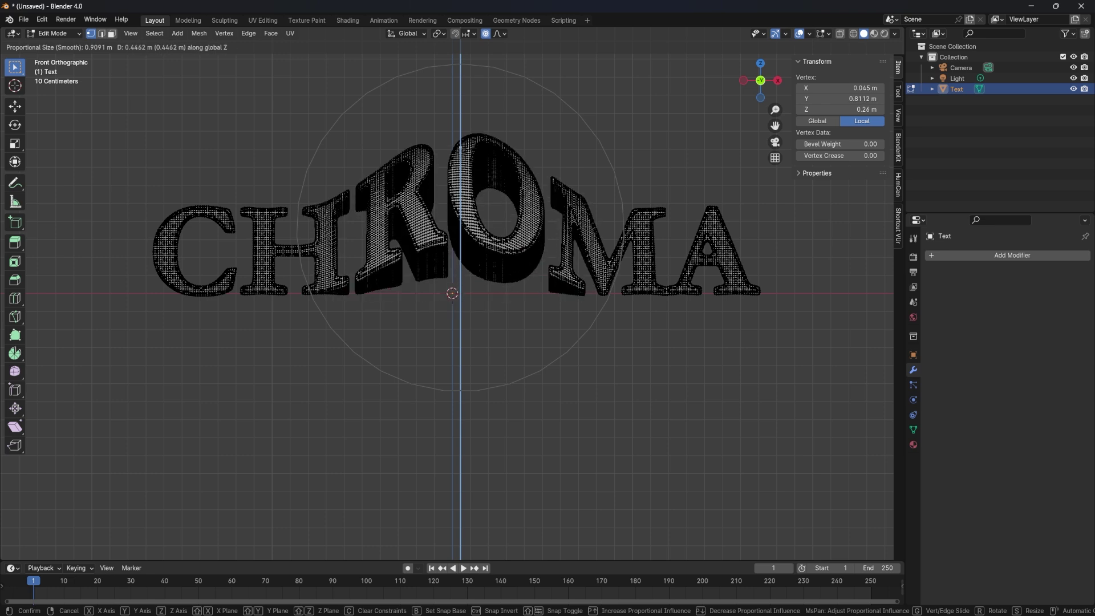
{"action": "scroll", "coordinate": [461, 228], "scroll_direction": "down", "scroll_amount": 5}
{"action": "left_click", "coordinate": [460, 155]}
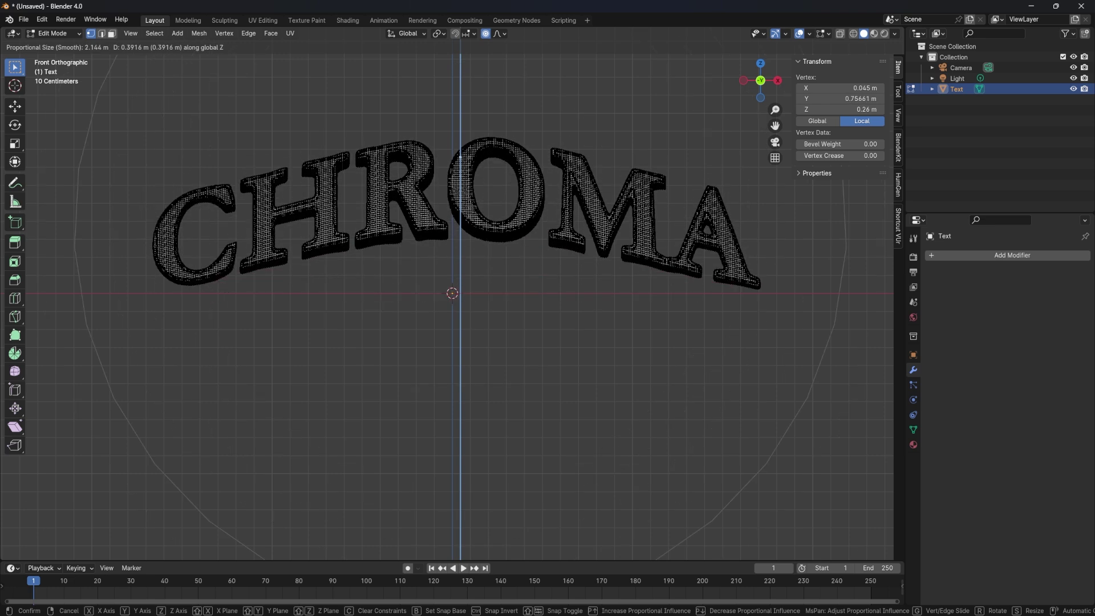
{"action": "key", "text": "Tab"}
{"action": "key", "text": "shift+a"}
Step: Add a Bezier curve at the origin rotated 90° about X
{"action": "left_click", "coordinate": [474, 243]}
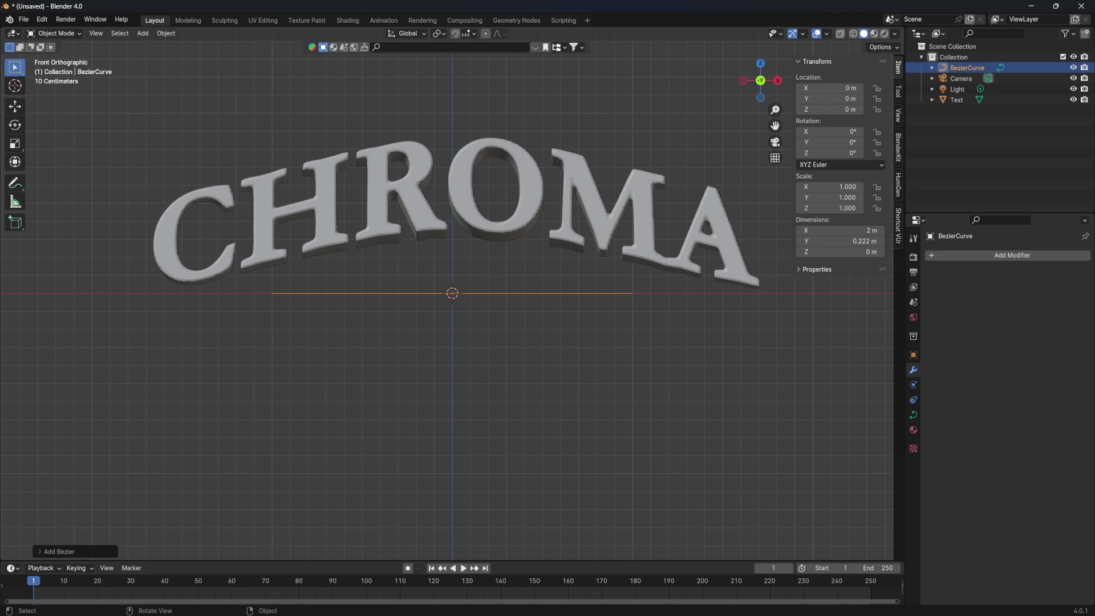
{"action": "type", "text": "rx90"}
{"action": "key", "text": "Return"}
{"action": "key", "text": "Tab"}
{"action": "mouse_move", "coordinate": [513, 342]}
{"action": "middle_mouse_down"}
{"action": "mouse_move", "coordinate": [548, 320]}
{"action": "mouse_move", "coordinate": [536, 354]}
{"action": "middle_mouse_up"}
{"action": "scroll", "coordinate": [453, 293], "scroll_direction": "down", "scroll_amount": 2}
{"action": "scroll", "coordinate": [452, 293], "scroll_direction": "up", "scroll_amount": 2}
{"action": "key", "text": "Tab"}
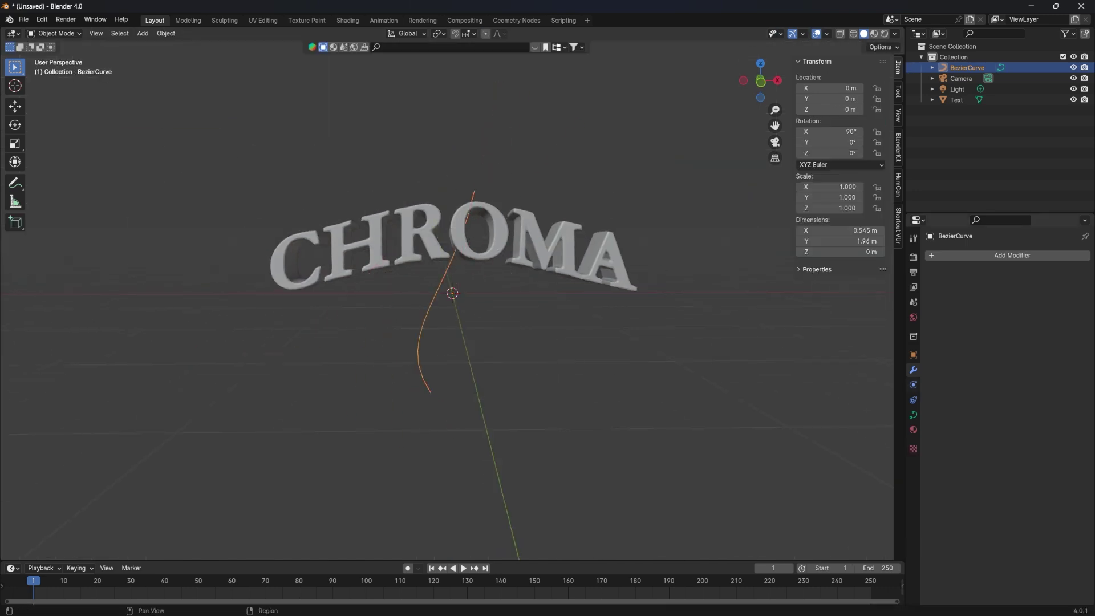
Step: Set the curve's preview resolution 24, bevel resolution 8, depth 0.035 m and fill caps
{"action": "left_click", "coordinate": [913, 415]}
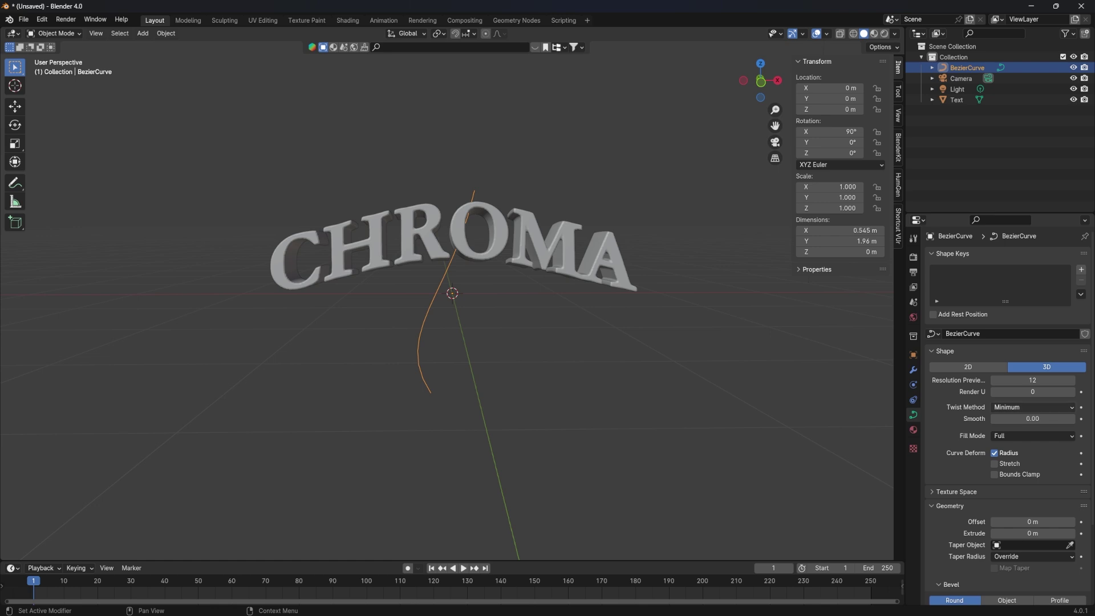
{"action": "left_click", "coordinate": [1021, 380]}
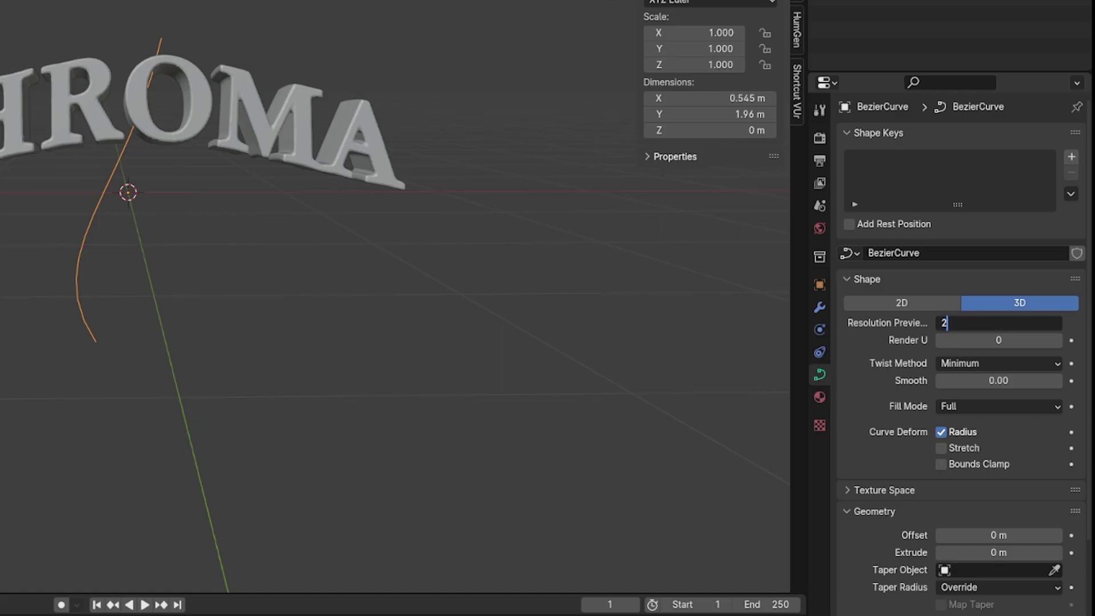
{"action": "type", "text": "4"}
{"action": "key", "text": "Return"}
{"action": "scroll", "coordinate": [964, 354], "scroll_direction": "down", "scroll_amount": 2}
{"action": "scroll", "coordinate": [964, 353], "scroll_direction": "down", "scroll_amount": 1}
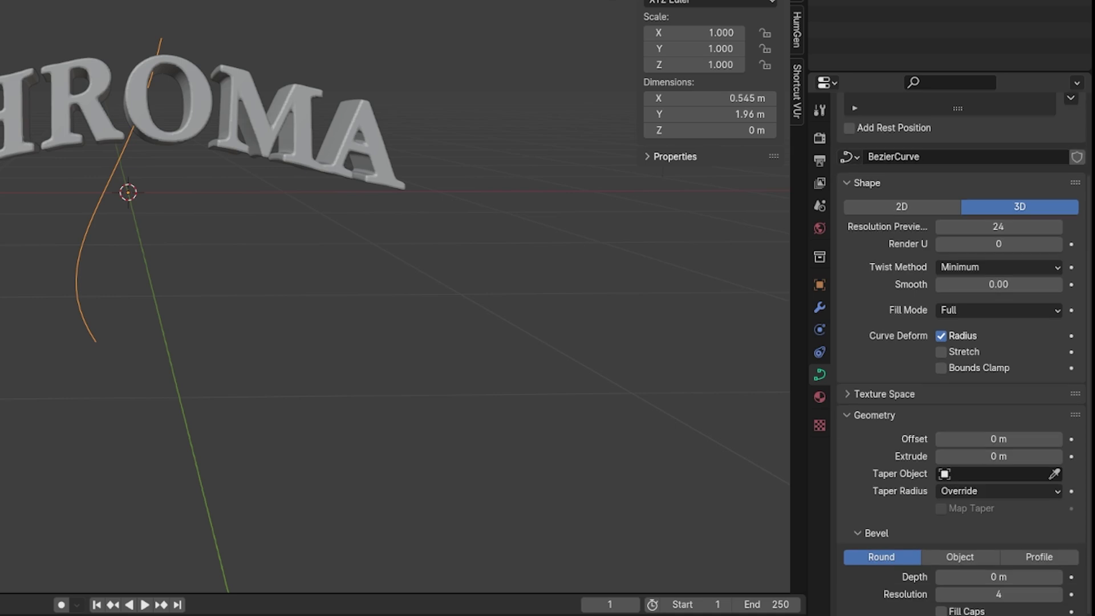
{"action": "scroll", "coordinate": [964, 354], "scroll_direction": "down", "scroll_amount": 2}
{"action": "left_click", "coordinate": [998, 544]}
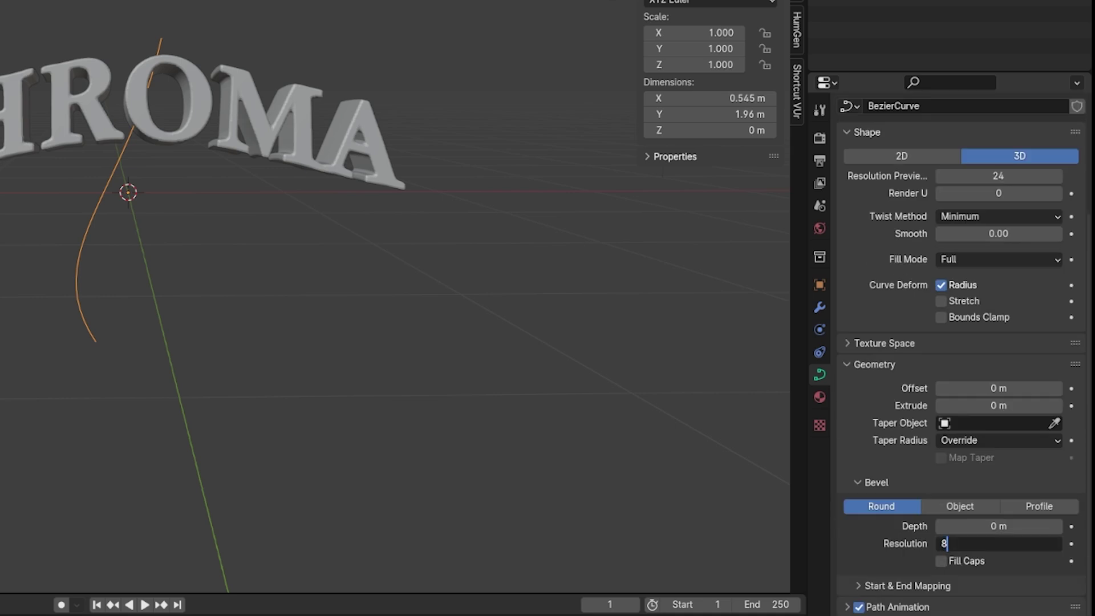
{"action": "key", "text": "shift+Tab"}
{"action": "key", "text": "Return"}
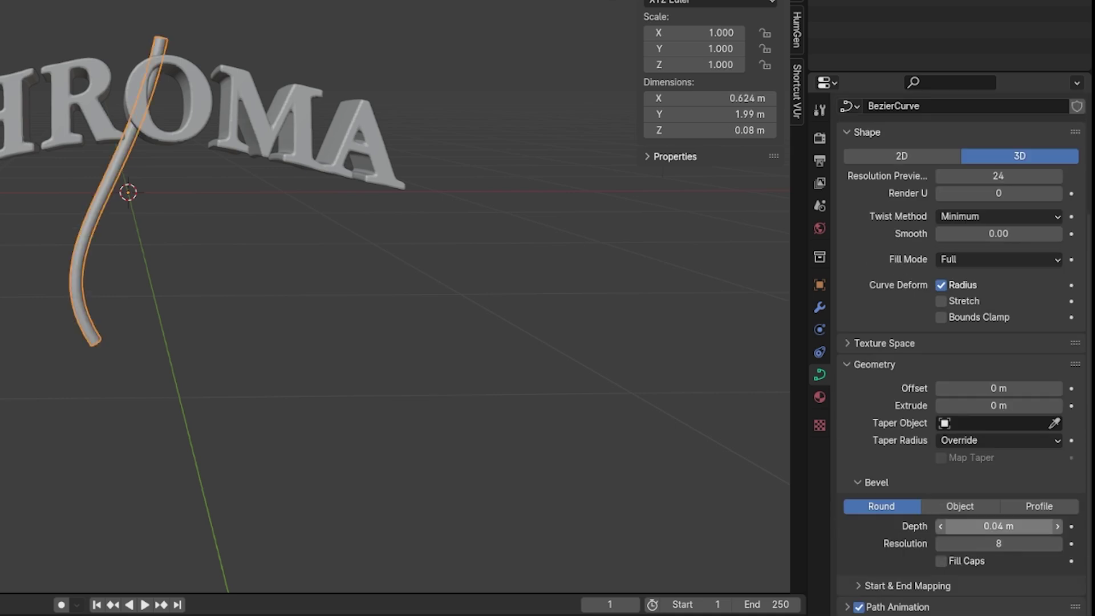
{"action": "middle_click_drag", "start_coordinate": [343, 342], "coordinate": [400, 257]}
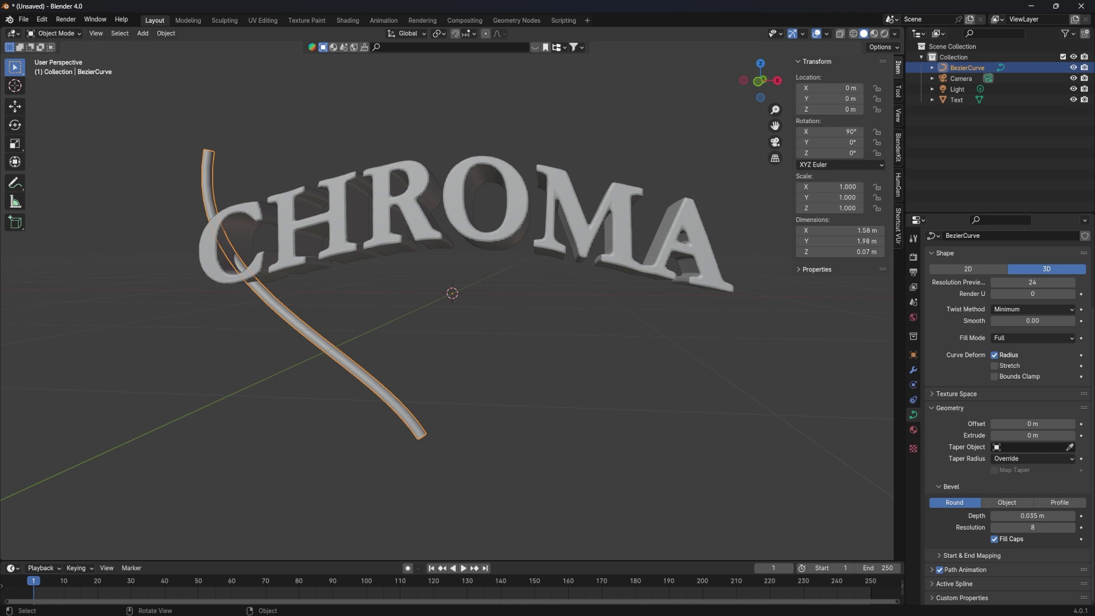
Step: Raise one end point of the curve upward along Z
{"action": "key", "text": "Tab"}
{"action": "key", "text": "alt+a"}
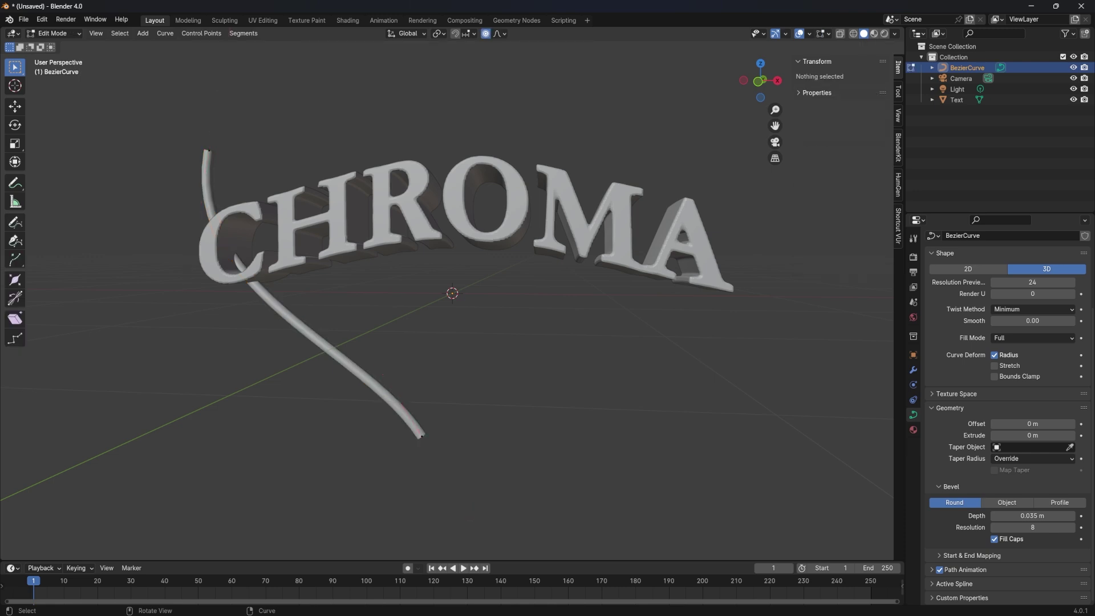
{"action": "left_click", "coordinate": [421, 436]}
{"action": "key", "text": "g"}
{"action": "key", "text": "z"}
{"action": "left_click", "coordinate": [421, 309]}
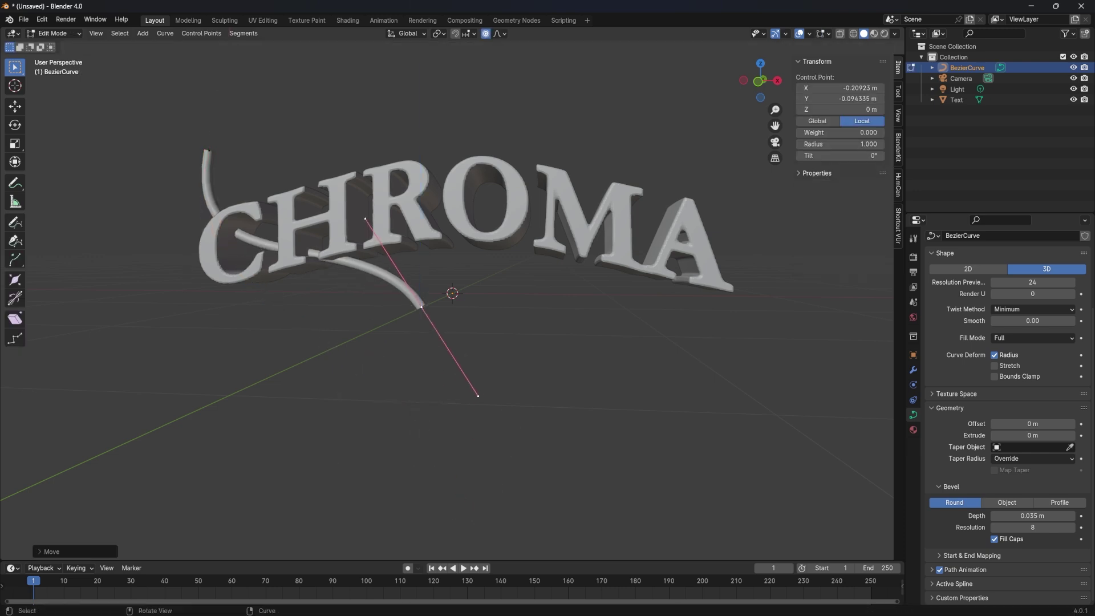
{"action": "key", "text": "KP_1"}
Step: Extrude the curve's other end and move the new point through the letters
{"action": "left_click", "coordinate": [196, 212]}
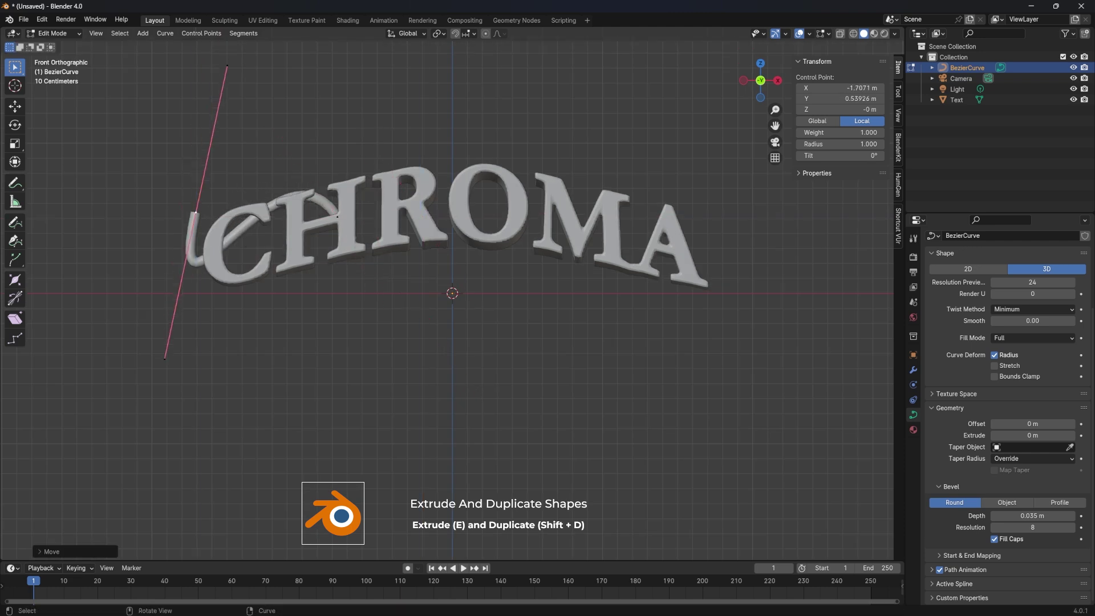
{"action": "middle_click_drag", "start_coordinate": [457, 342], "coordinate": [514, 256]}
{"action": "key", "text": "e"}
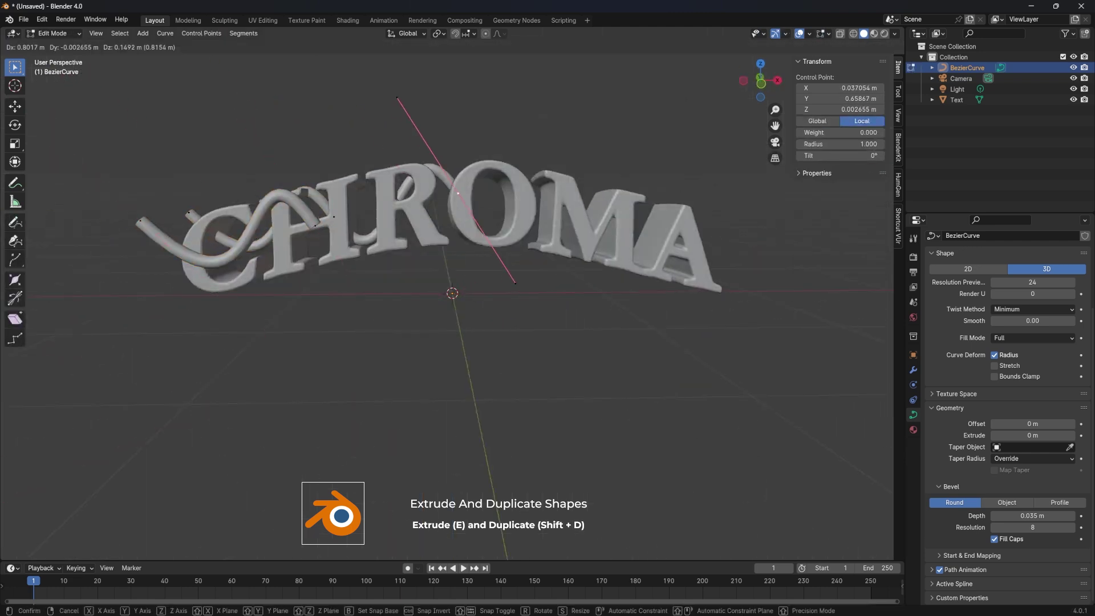
{"action": "left_click", "coordinate": [731, 342]}
{"action": "mouse_move", "coordinate": [731, 343]}
{"action": "middle_mouse_down"}
{"action": "mouse_move", "coordinate": [451, 325]}
{"action": "mouse_move", "coordinate": [399, 285]}
{"action": "middle_mouse_up"}
{"action": "key", "text": "r"}
{"action": "key", "text": "Escape"}
{"action": "scroll", "coordinate": [456, 314], "scroll_direction": "up", "scroll_amount": 5}
{"action": "key", "text": "g"}
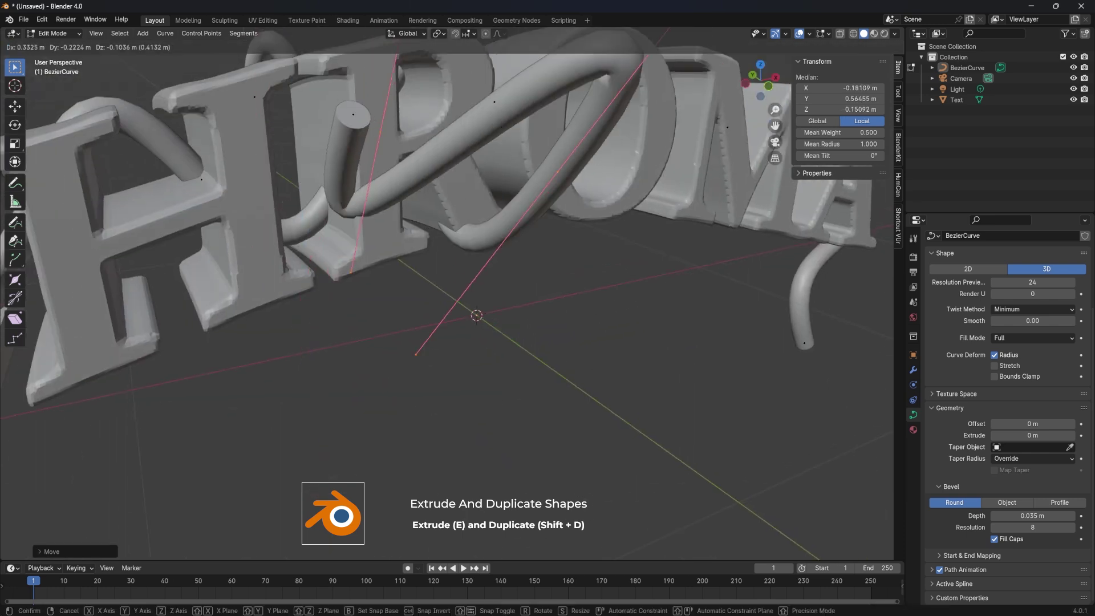
{"action": "key", "text": "Escape"}
{"action": "scroll", "coordinate": [456, 308], "scroll_direction": "down", "scroll_amount": 5}
{"action": "mouse_move", "coordinate": [457, 308]}
{"action": "middle_mouse_down"}
{"action": "mouse_move", "coordinate": [513, 286]}
{"action": "mouse_move", "coordinate": [433, 320]}
{"action": "mouse_move", "coordinate": [457, 308]}
{"action": "middle_mouse_up"}
Step: Extrude another curve segment and rotate it toward the upper left
{"action": "key", "text": "Tab"}
{"action": "key", "text": "Tab"}
{"action": "key", "text": "e"}
{"action": "key", "text": "r"}
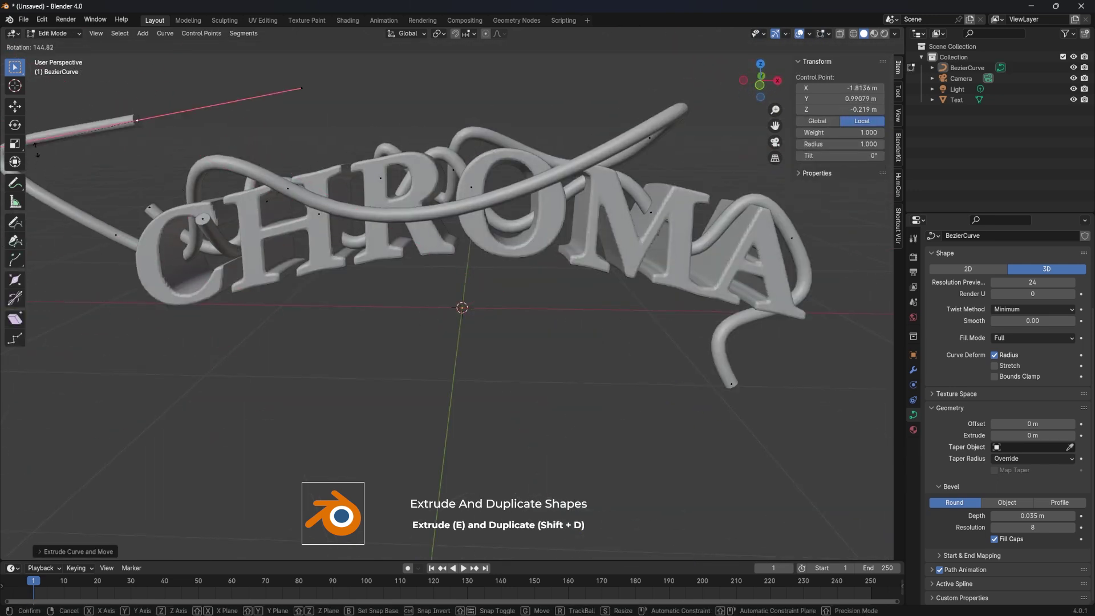
{"action": "mouse_move", "coordinate": [741, 200]}
{"action": "middle_mouse_down"}
{"action": "mouse_move", "coordinate": [771, 371]}
{"action": "mouse_move", "coordinate": [742, 343]}
{"action": "middle_mouse_up"}
{"action": "left_click", "coordinate": [741, 342]}
{"action": "key", "text": "Tab"}
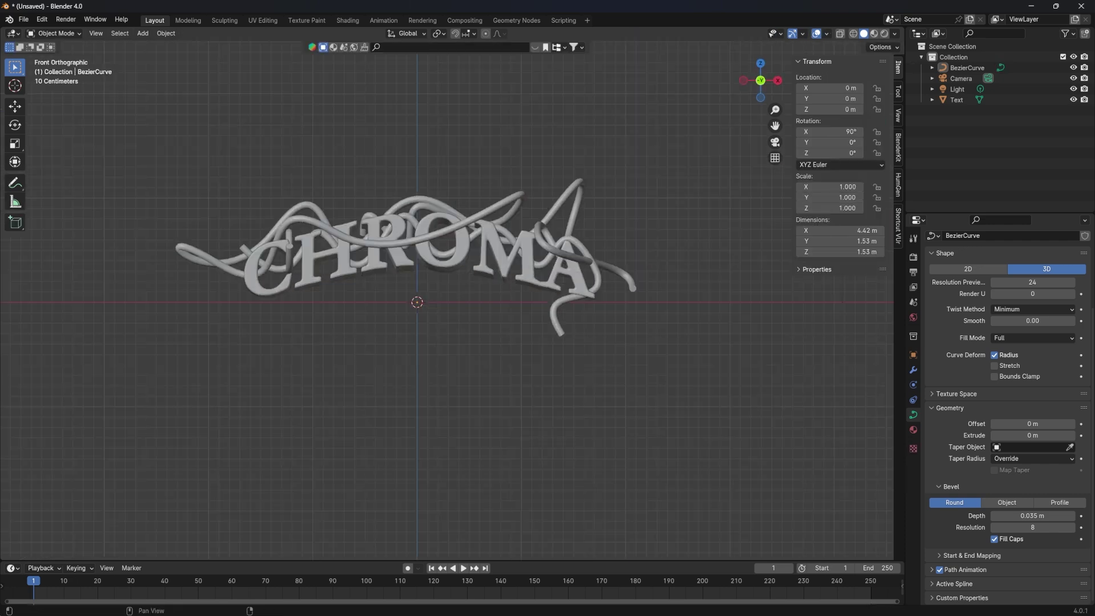
Step: Duplicate the tube curve in place as BezierCurve.001
{"action": "left_click", "coordinate": [188, 251]}
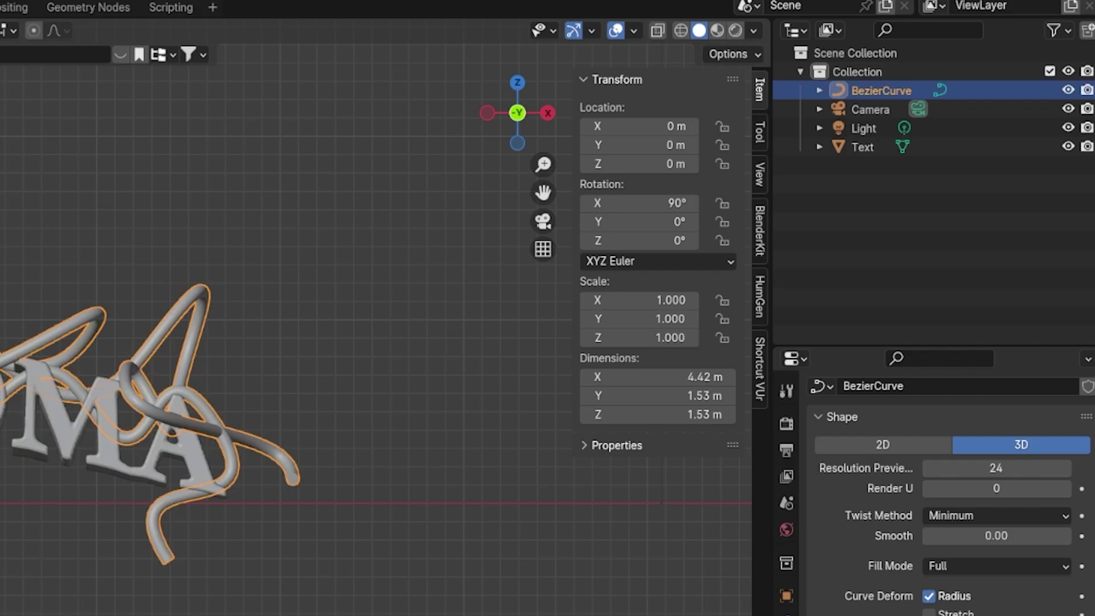
{"action": "key", "text": "shift+d"}
{"action": "key", "text": "Escape"}
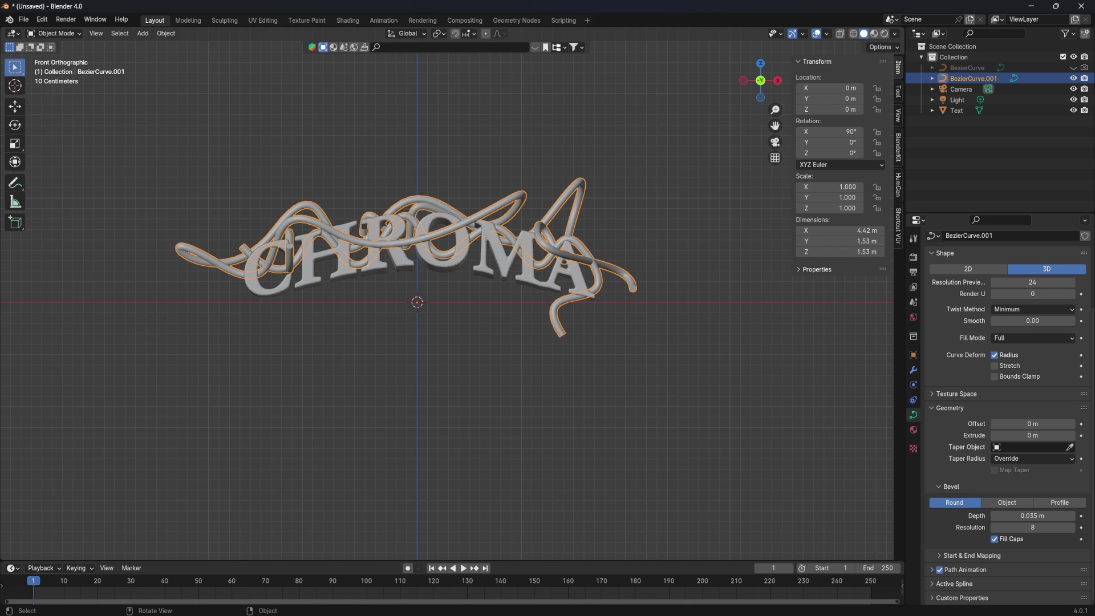
Step: Convert BezierCurve.001 into a mesh and inspect its edges
{"action": "right_click", "coordinate": [399, 238]}
{"action": "mouse_move", "coordinate": [381, 238]}
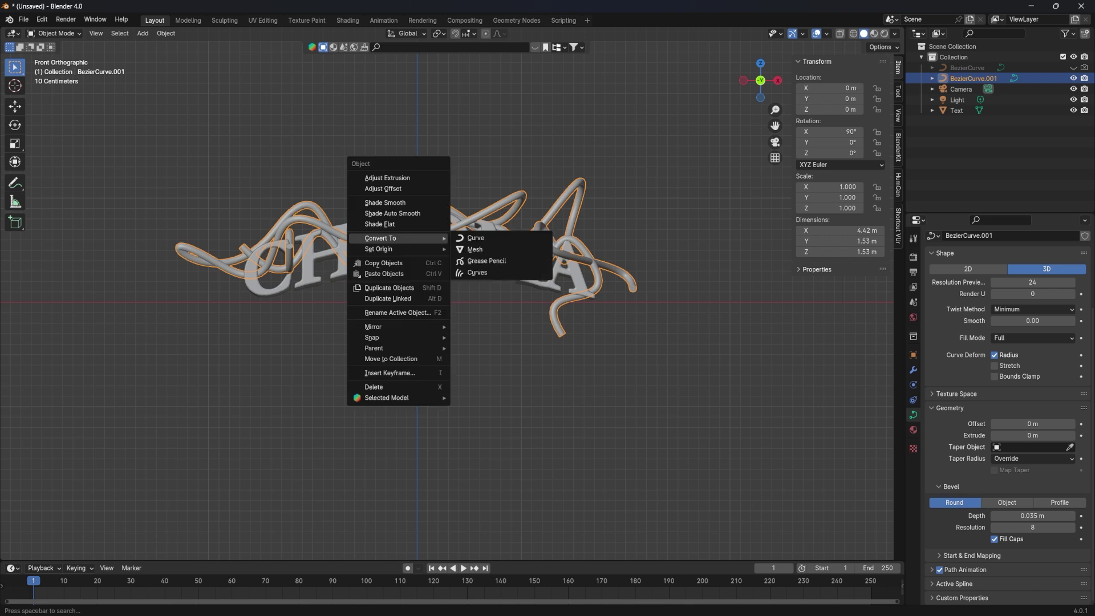
{"action": "left_click", "coordinate": [475, 249]}
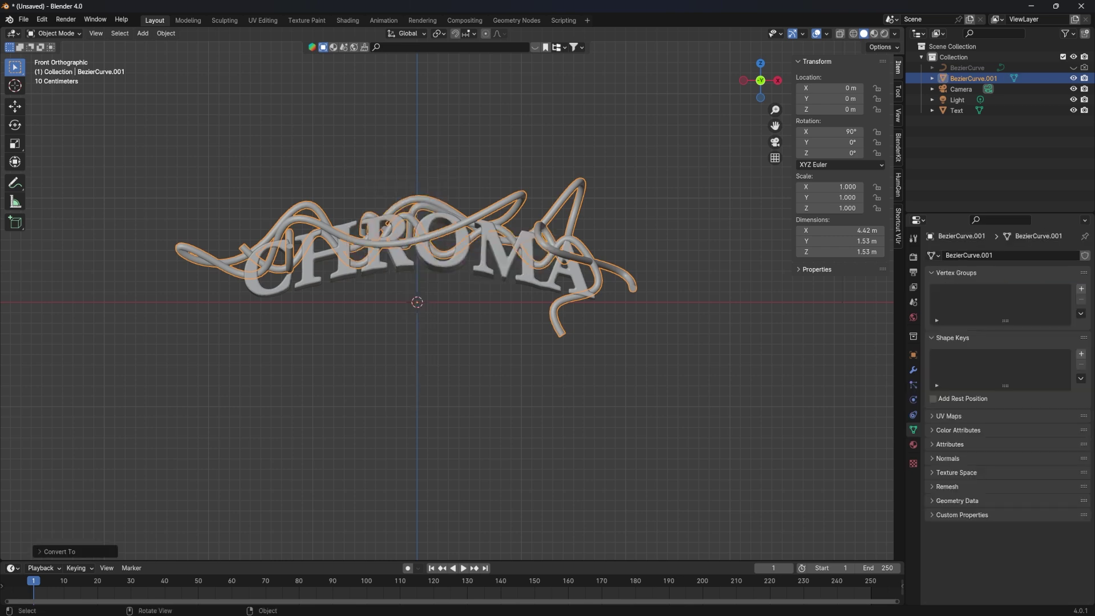
{"action": "key", "text": "Tab"}
{"action": "middle_click_drag", "start_coordinate": [434, 399], "coordinate": [514, 371]}
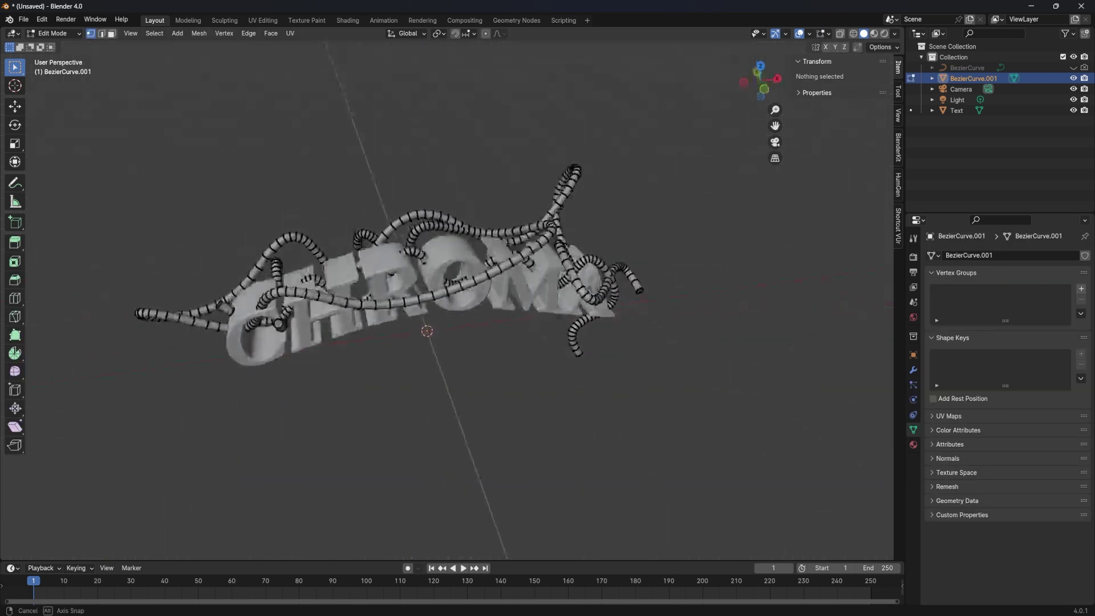
{"action": "middle_click_drag", "start_coordinate": [513, 371], "coordinate": [433, 343]}
{"action": "key", "text": "Tab"}
{"action": "key", "text": "KP_1"}
Step: Add a Displace modifier with strength 0.21 and a new texture
{"action": "left_click", "coordinate": [913, 370]}
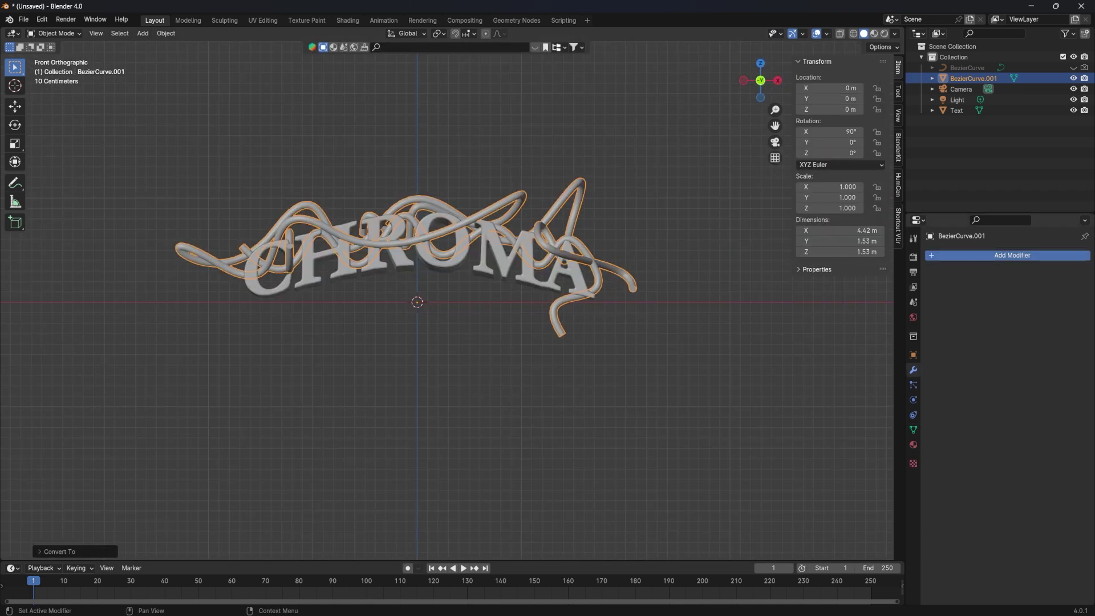
{"action": "left_click", "coordinate": [1013, 255]}
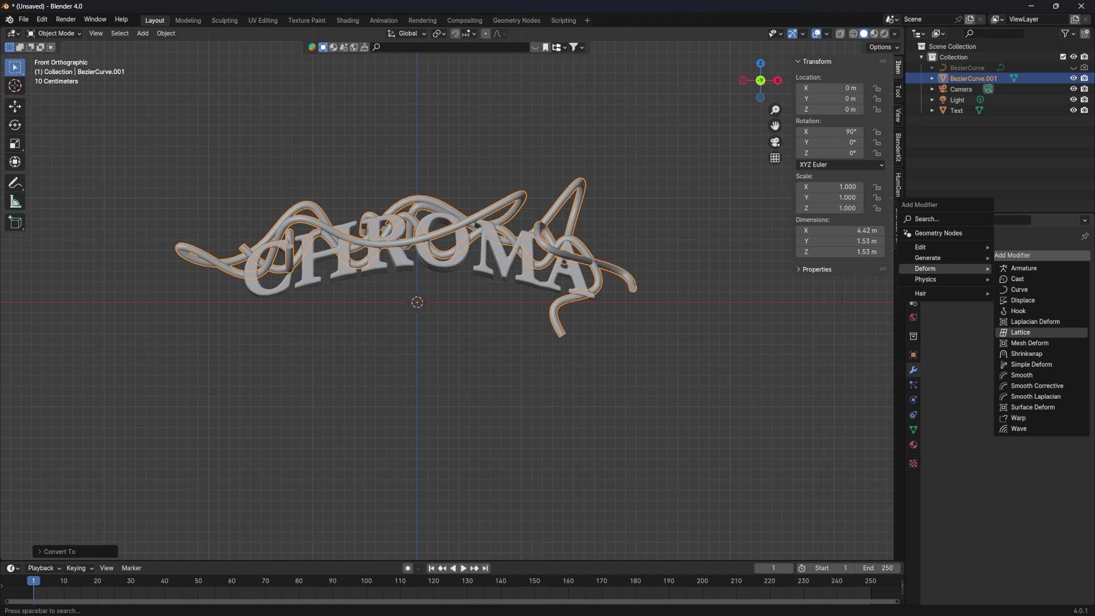
{"action": "left_click", "coordinate": [1023, 300]}
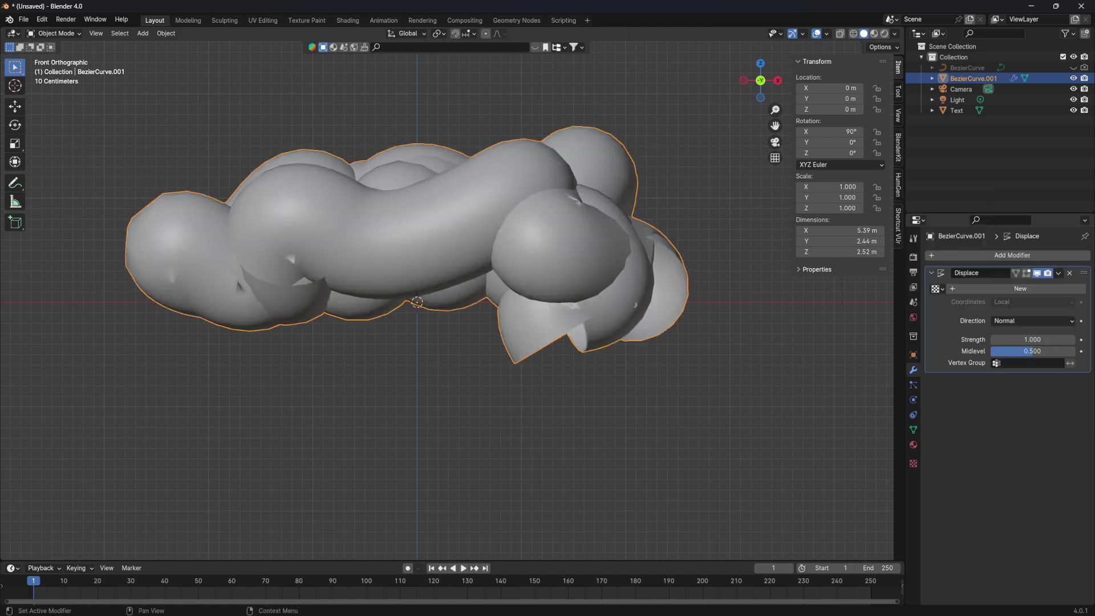
{"action": "double_click", "coordinate": [1033, 339]}
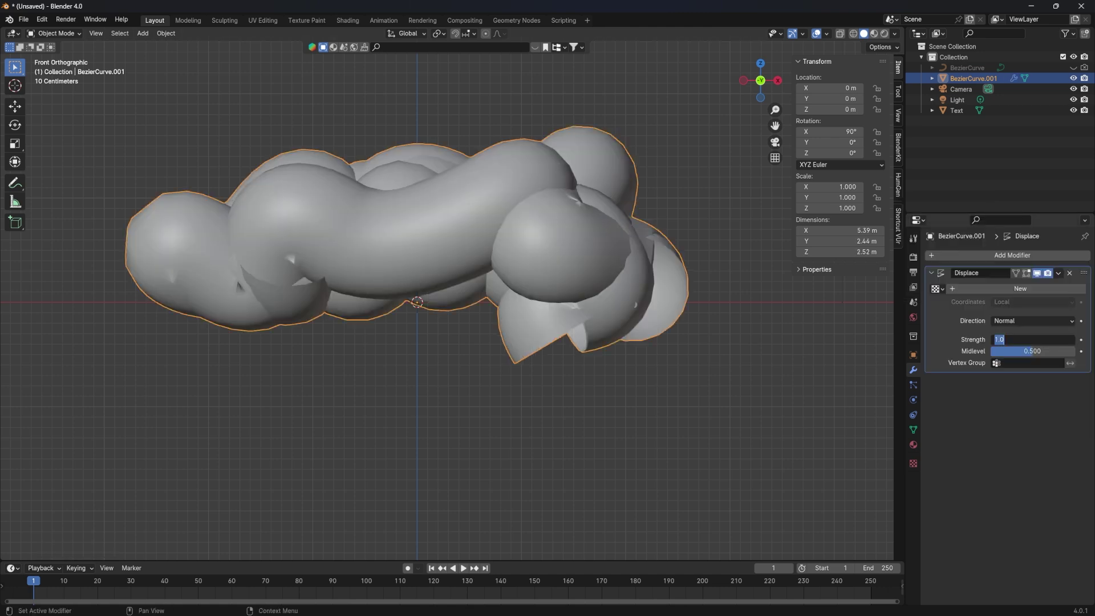
{"action": "type", "text": "1"}
{"action": "key", "text": "Return"}
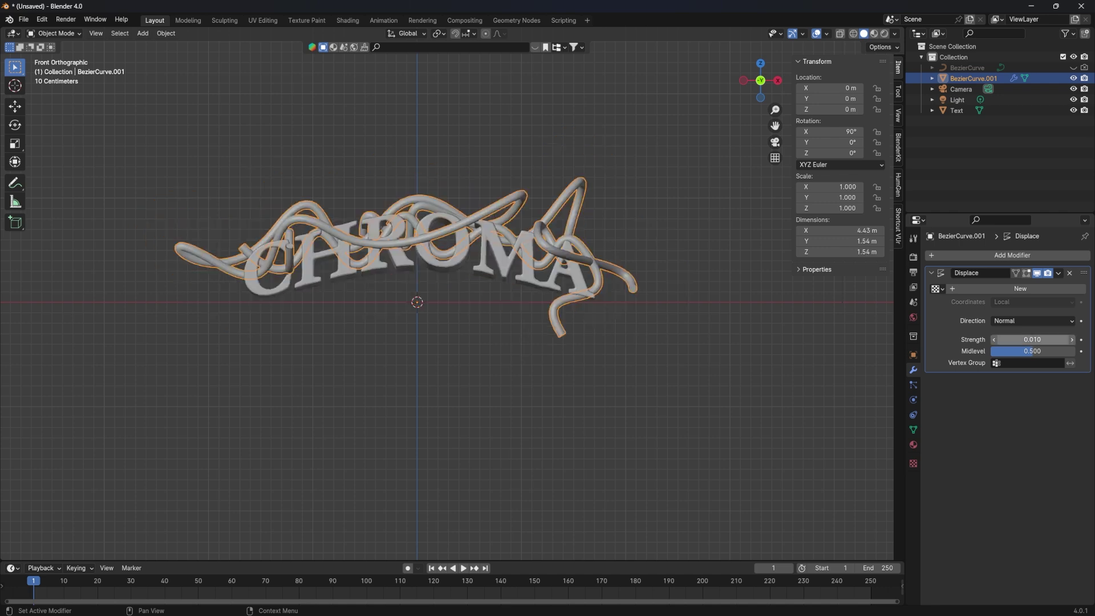
{"action": "left_click_drag", "start_coordinate": [1033, 339], "coordinate": [1061, 339]}
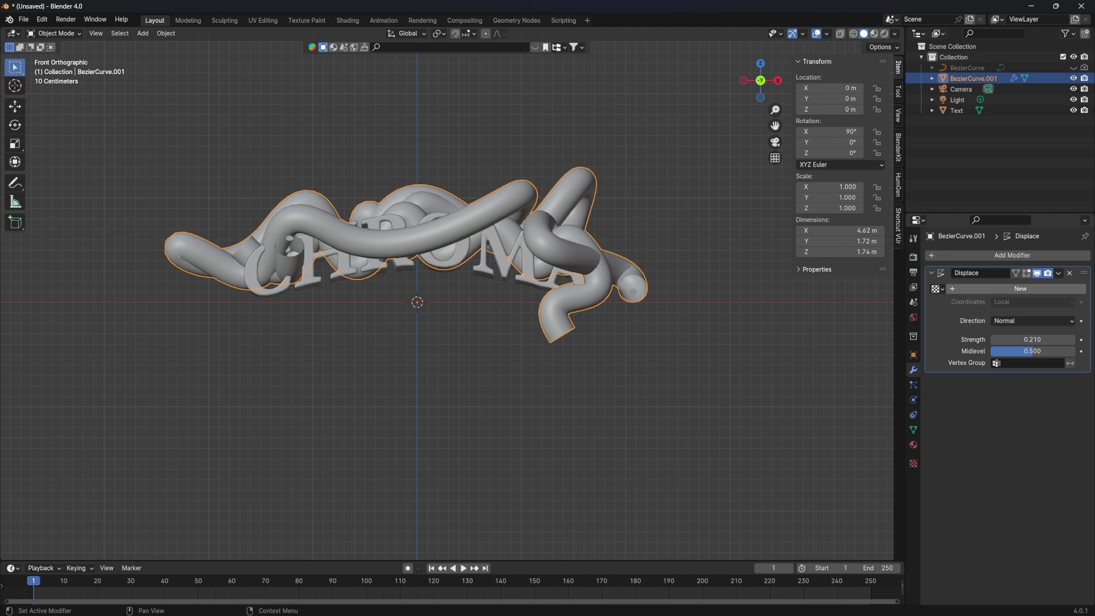
{"action": "left_click", "coordinate": [1009, 289]}
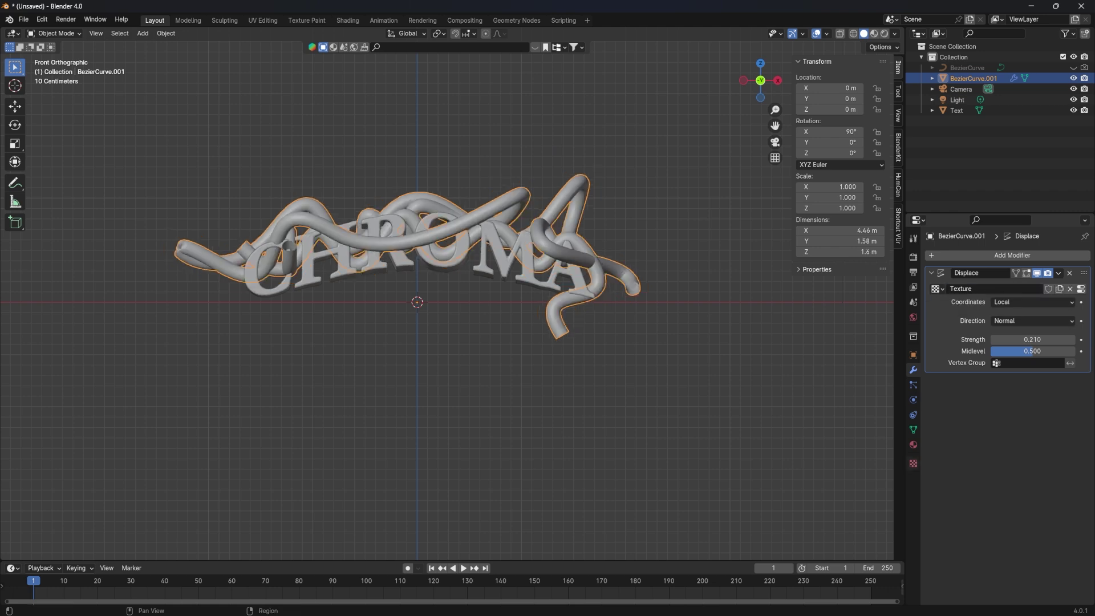
Step: Make the displacement texture Marble with Original Perlin noise and enlarge its size to 1.14
{"action": "left_click", "coordinate": [1081, 289]}
{"action": "left_click", "coordinate": [1026, 286]}
{"action": "left_click", "coordinate": [981, 317]}
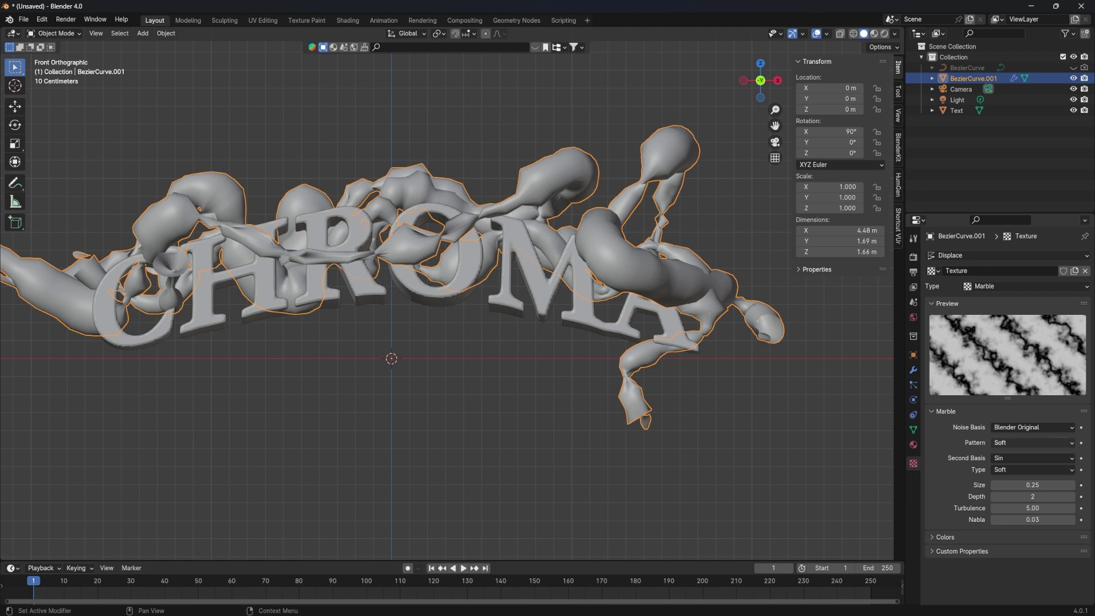
{"action": "left_click", "coordinate": [1033, 427]}
{"action": "left_click", "coordinate": [1019, 451]}
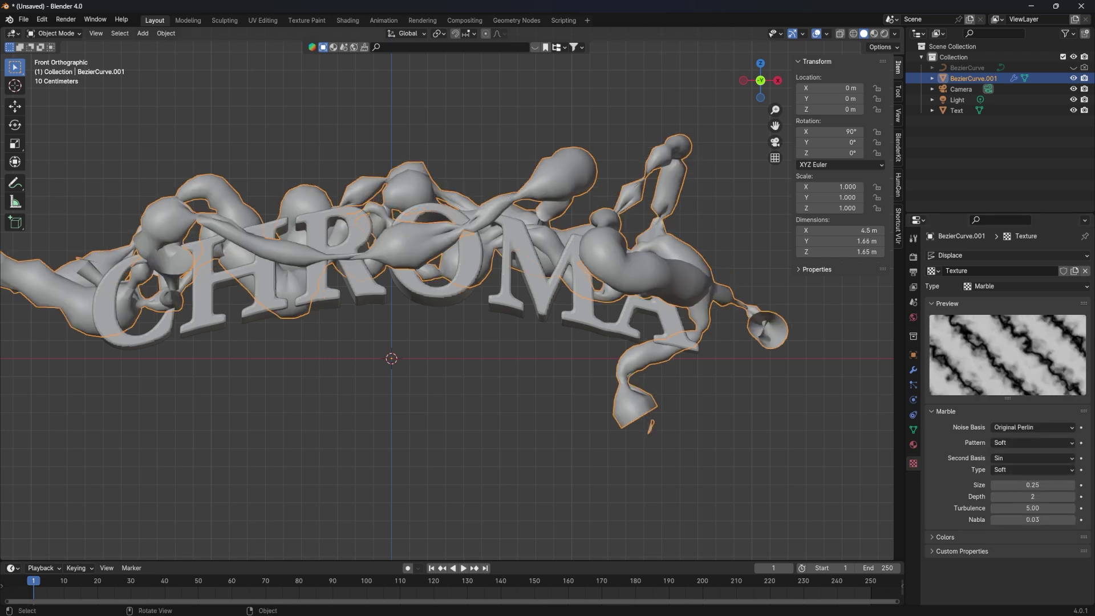
{"action": "double_click", "coordinate": [1032, 485]}
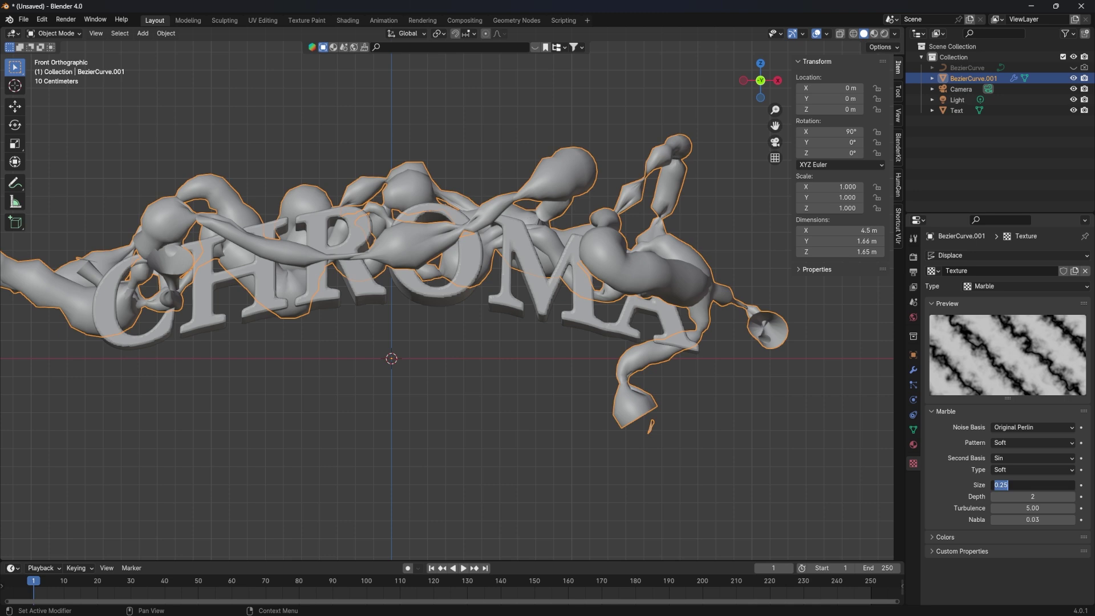
{"action": "type", "text": ".02"}
{"action": "key", "text": "Return"}
{"action": "mouse_move", "coordinate": [1033, 485]}
{"action": "left_mouse_down"}
{"action": "mouse_move", "coordinate": [1072, 485]}
{"action": "mouse_move", "coordinate": [1044, 485]}
{"action": "left_mouse_up"}
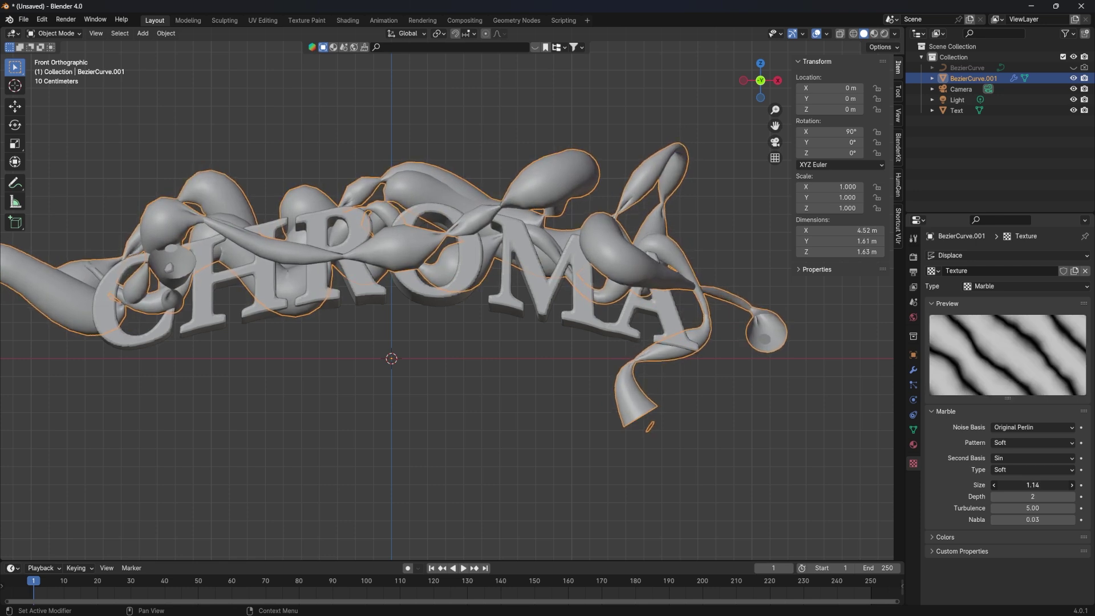
Step: Keep the Soft marble type, adjust the displacement amount, and raise turbulence to 16.10
{"action": "left_click", "coordinate": [1001, 470]}
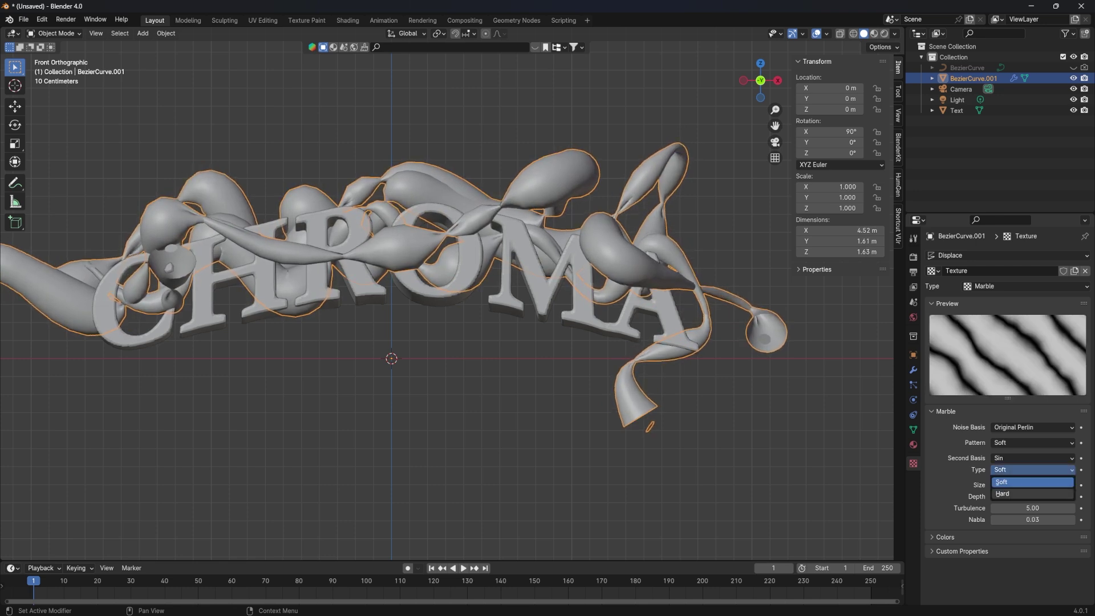
{"action": "left_click", "coordinate": [1004, 494]}
{"action": "left_click", "coordinate": [913, 369]}
{"action": "left_click_drag", "start_coordinate": [1032, 351], "coordinate": [1015, 340]}
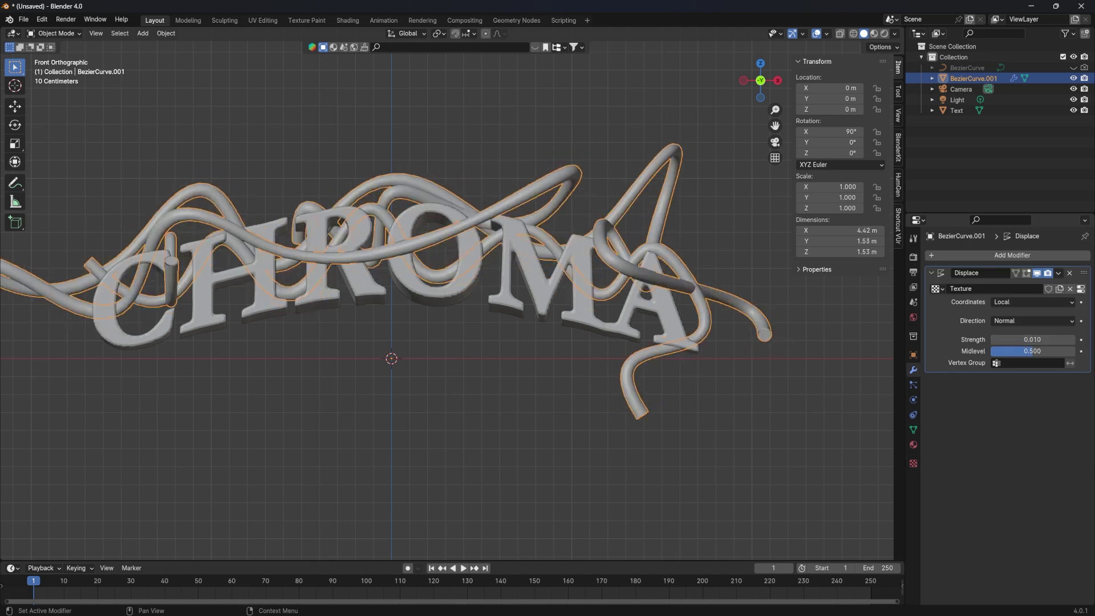
{"action": "left_click", "coordinate": [913, 463]}
{"action": "mouse_move", "coordinate": [1015, 508]}
{"action": "left_mouse_down"}
{"action": "mouse_move", "coordinate": [1041, 508]}
{"action": "mouse_move", "coordinate": [1041, 519]}
{"action": "left_mouse_up"}
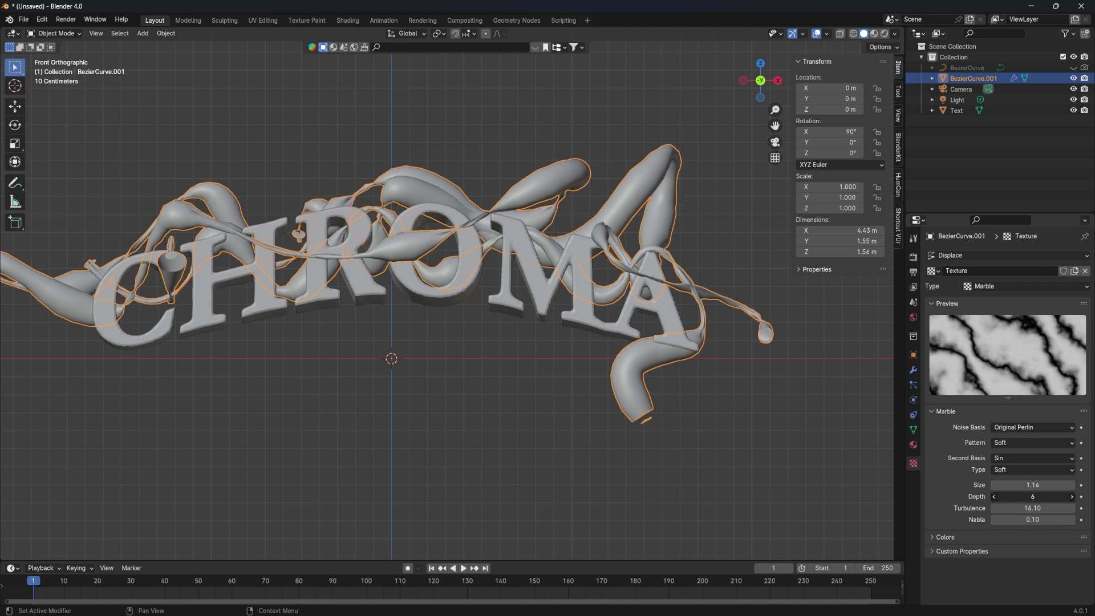
Step: Rename the tube object to Curve_1 in the Outliner
{"action": "double_click", "coordinate": [974, 78]}
{"action": "type", "text": "Curve_1"}
{"action": "key", "text": "Return"}
Step: Undo the last change and rename BezierCurve.001 to Curve_2
{"action": "key", "text": "ctrl+z"}
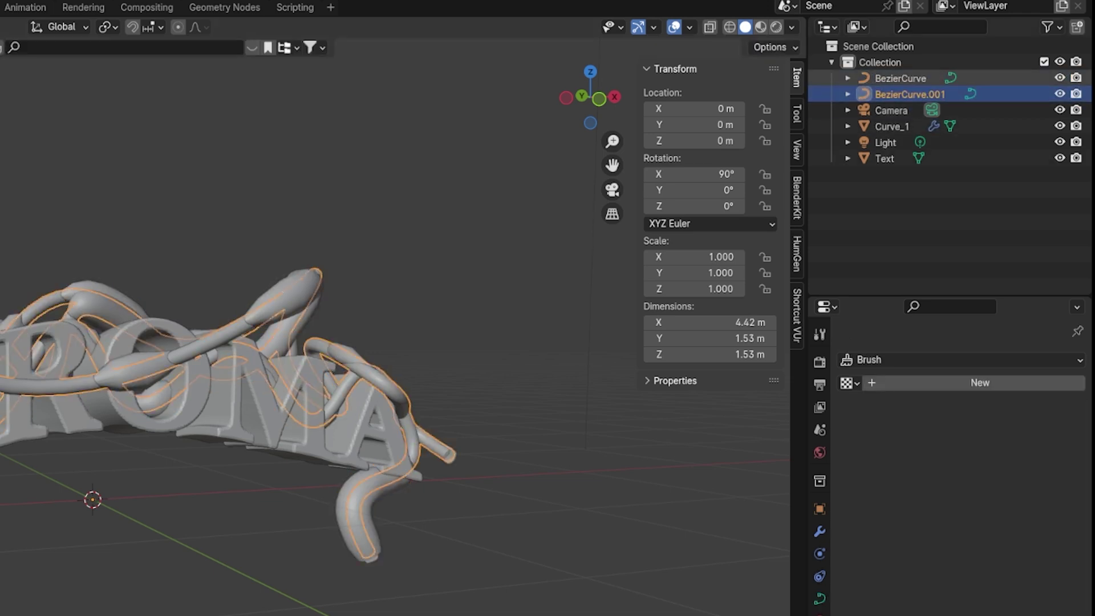
{"action": "key", "text": "F2"}
{"action": "type", "text": "Cur"}
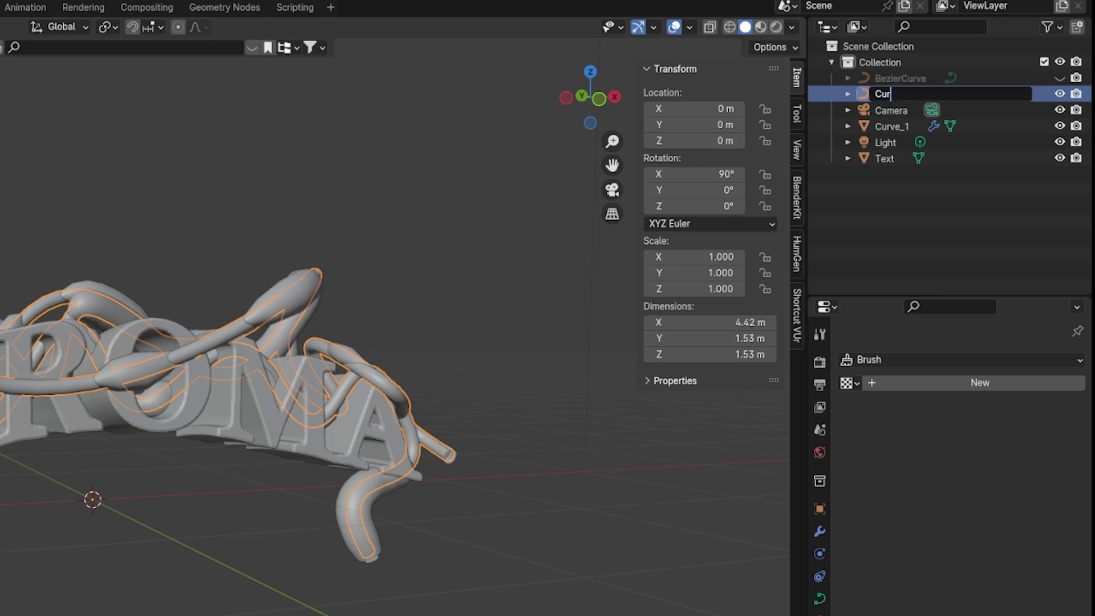
{"action": "type", "text": "ve_2"}
{"action": "key", "text": "Return"}
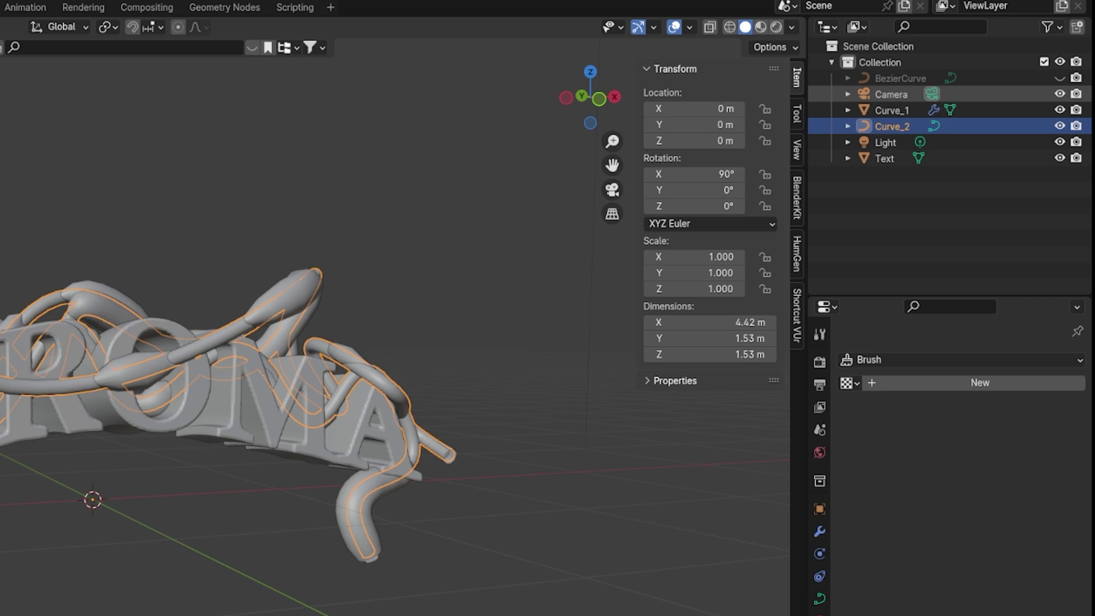
Step: Move Curve_1 and Curve_2 into a new collection named Curves
{"action": "key", "text": "alt+a"}
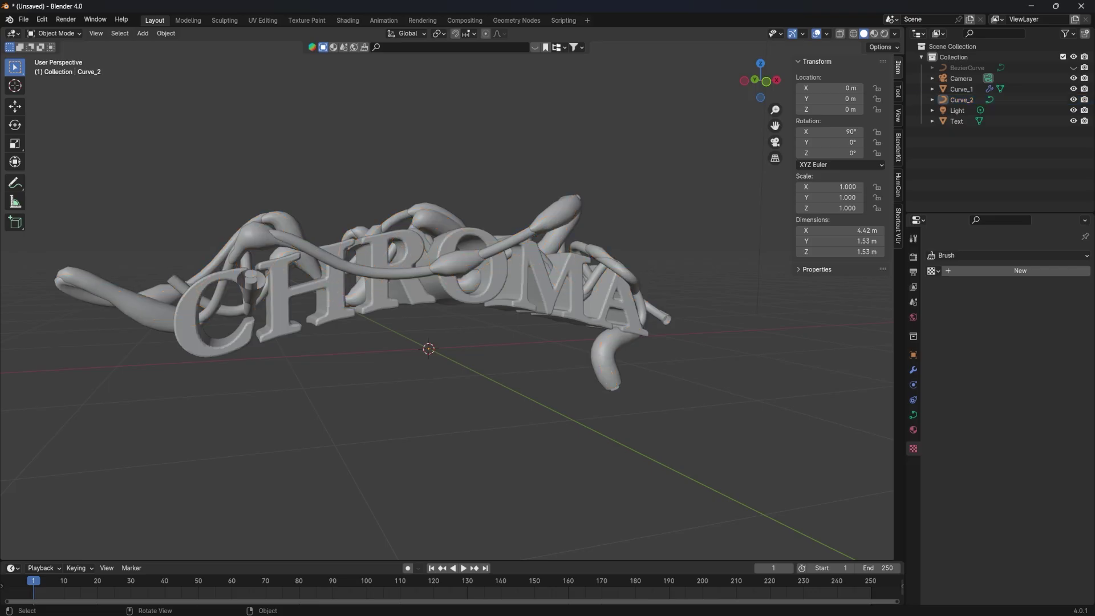
{"action": "left_click", "coordinate": [962, 89]}
{"action": "left_click", "coordinate": [962, 100], "text": "shift"}
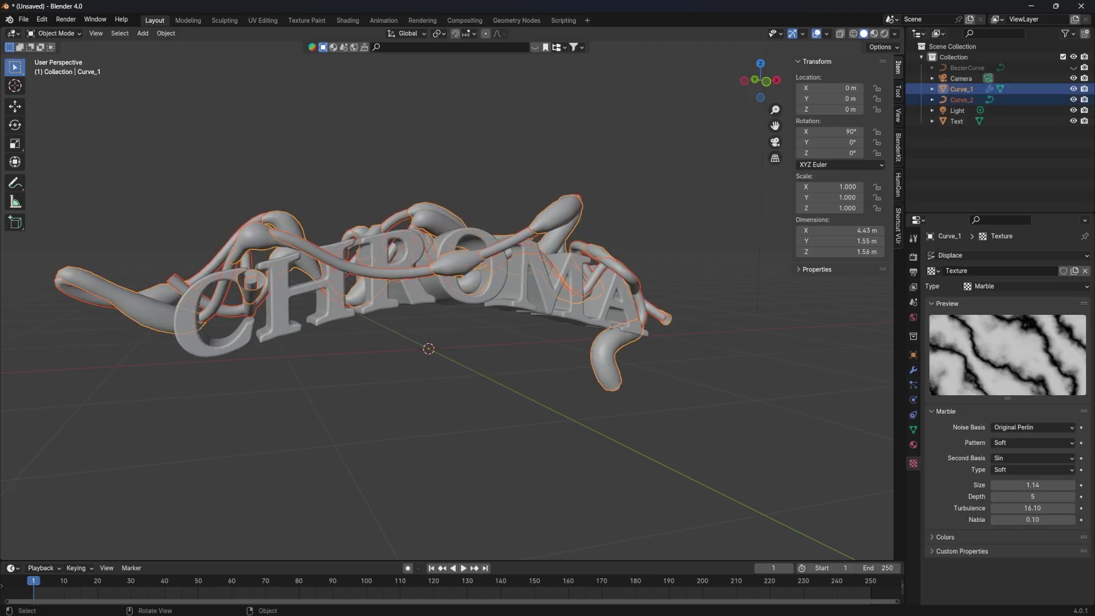
{"action": "key", "text": "m"}
{"action": "left_click", "coordinate": [490, 243]}
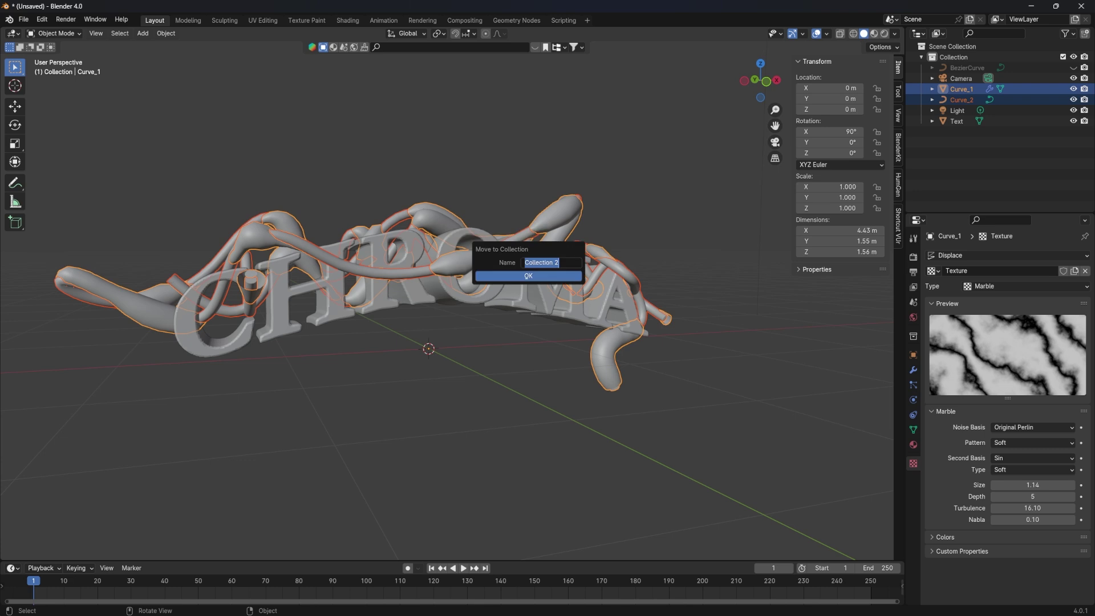
{"action": "type", "text": "Curves"}
{"action": "key", "text": "Return"}
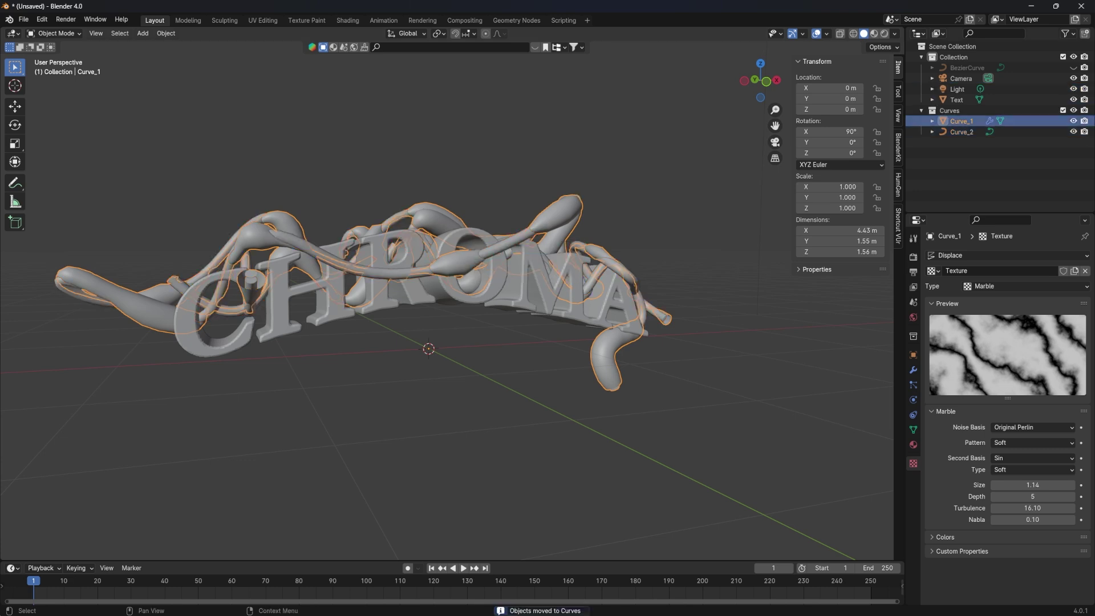
{"action": "key", "text": "alt+a"}
{"action": "left_click", "coordinate": [962, 132]}
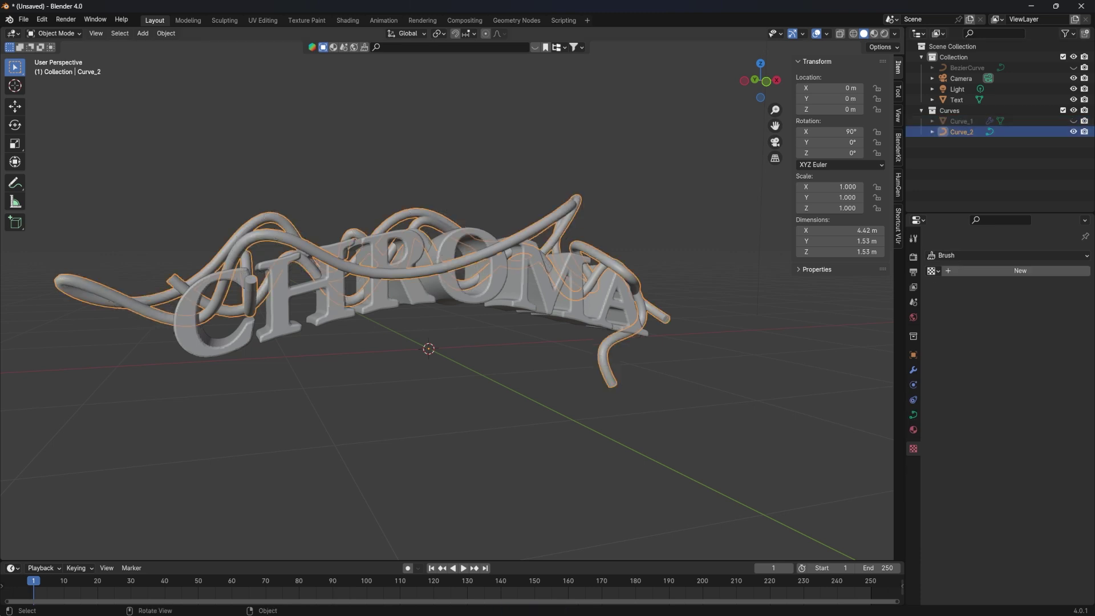
Step: Convert Curve_2 to a mesh and enter Edit Mode on its vertices
{"action": "middle_click_drag", "start_coordinate": [434, 285], "coordinate": [502, 227]}
{"action": "right_click", "coordinate": [502, 227]}
{"action": "left_click", "coordinate": [549, 236]}
{"action": "key", "text": "Tab"}
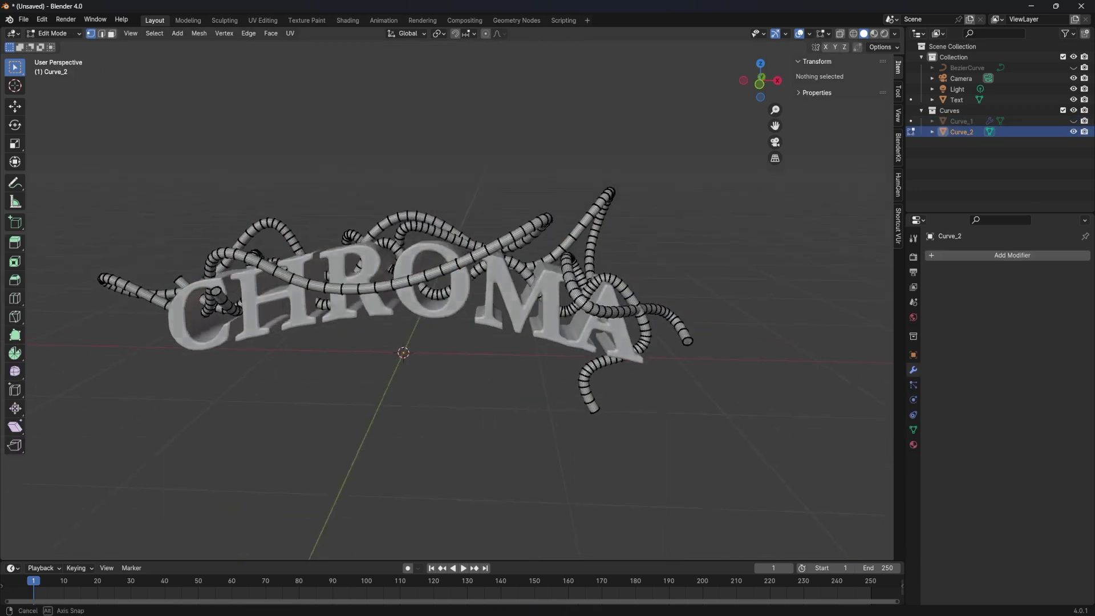
{"action": "middle_click_drag", "start_coordinate": [434, 285], "coordinate": [467, 269]}
{"action": "key", "text": "Tab"}
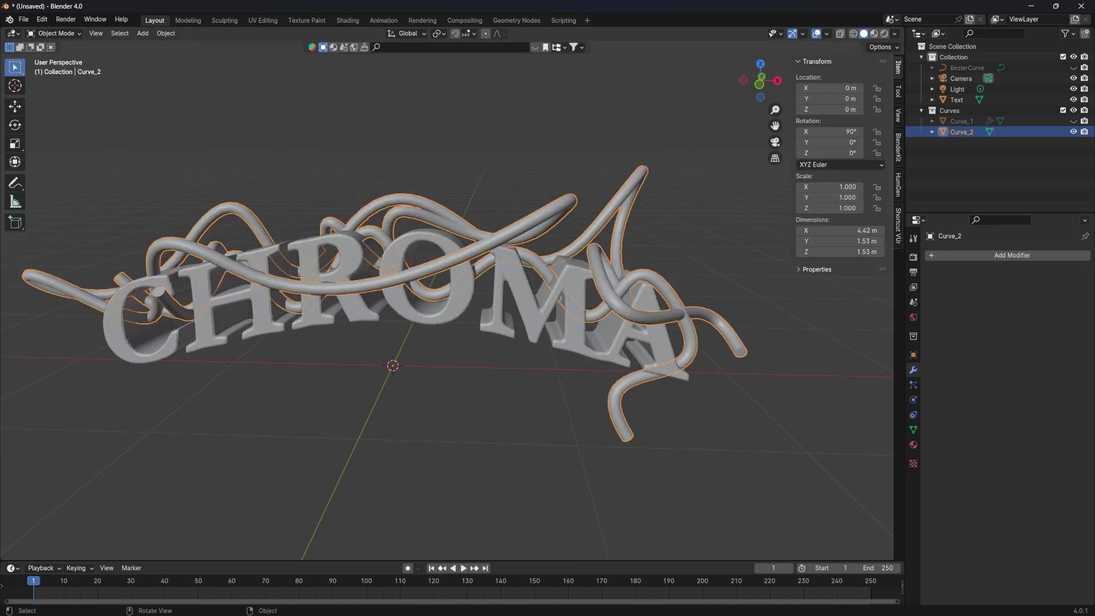
{"action": "key", "text": "Tab"}
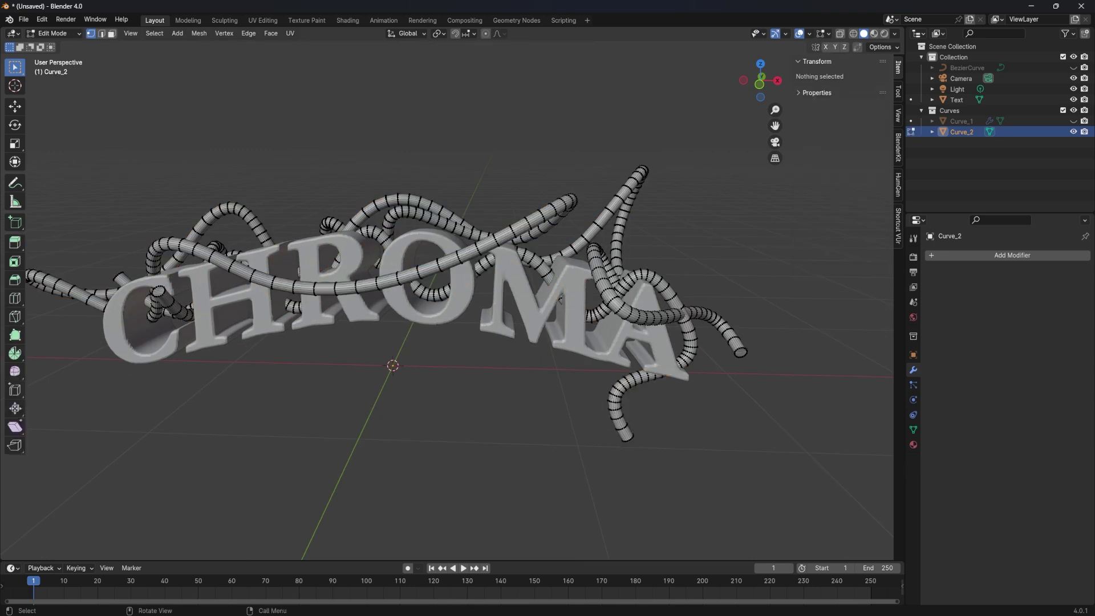
Step: Select and delete several groups of vertices at Curve_2's tube ends
{"action": "scroll", "coordinate": [442, 305], "scroll_direction": "up", "scroll_amount": 4}
{"action": "key", "text": "x"}
{"action": "left_click", "coordinate": [245, 259]}
{"action": "left_click_drag", "start_coordinate": [494, 253], "coordinate": [520, 317]}
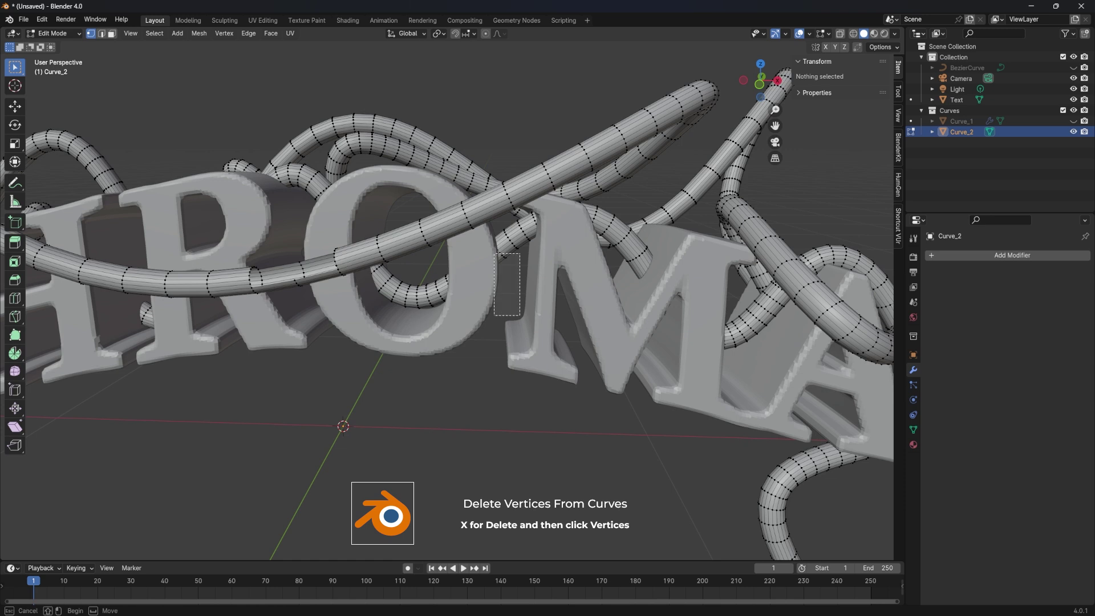
{"action": "middle_click_drag", "start_coordinate": [856, 303], "coordinate": [571, 288], "text": "shift"}
{"action": "left_click", "coordinate": [682, 302]}
{"action": "key", "text": "x"}
{"action": "left_click", "coordinate": [609, 288]}
{"action": "key", "text": "x"}
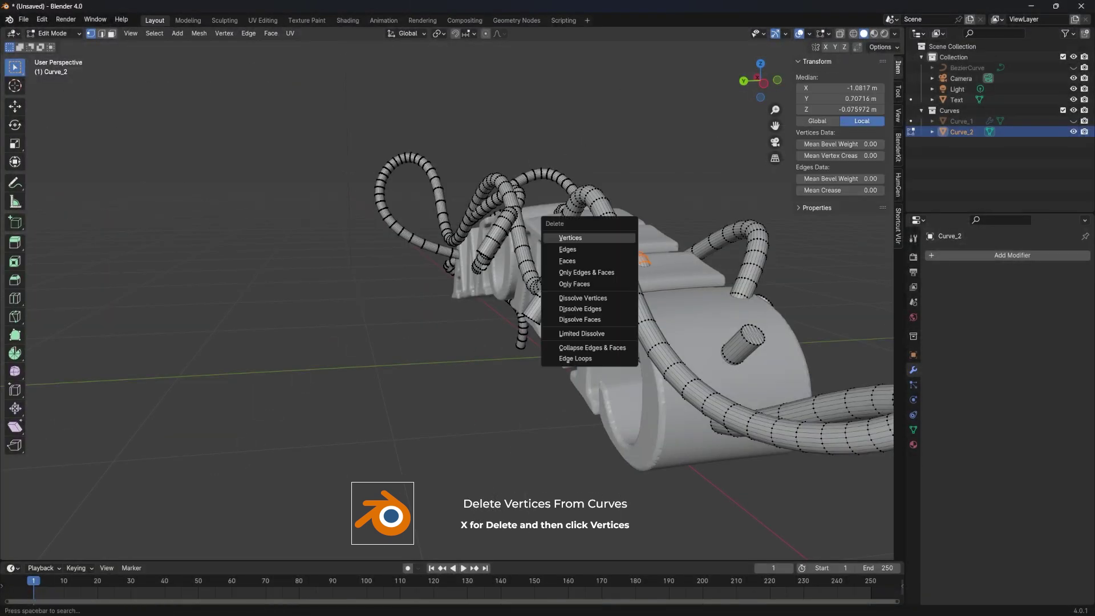
{"action": "left_click", "coordinate": [571, 238]}
{"action": "key", "text": "x"}
{"action": "left_click", "coordinate": [545, 283]}
{"action": "key", "text": "x"}
{"action": "left_click", "coordinate": [525, 240]}
{"action": "key", "text": "x"}
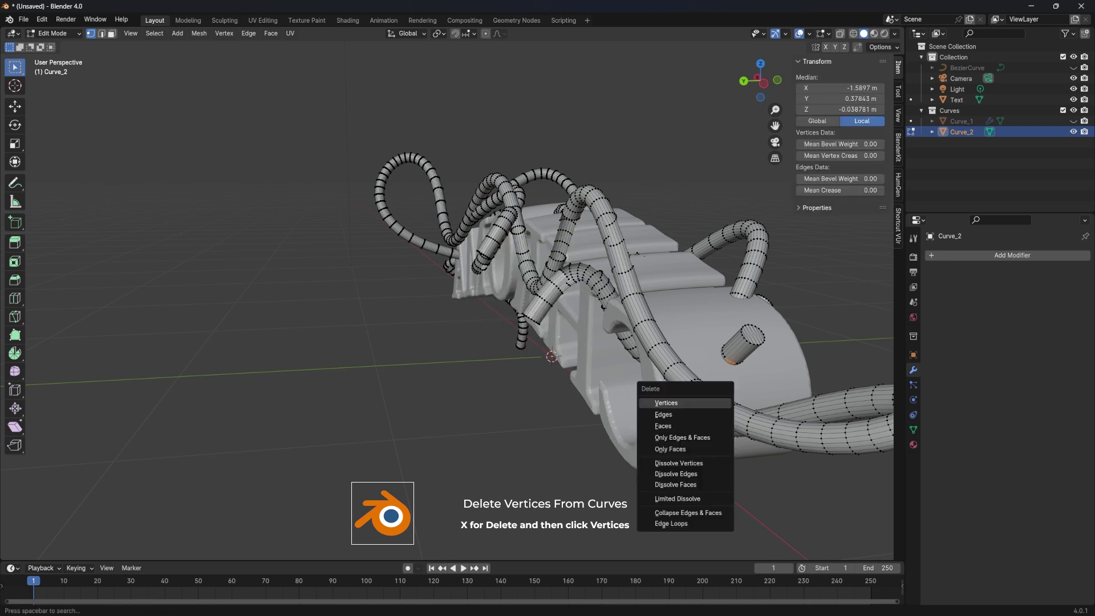
{"action": "left_click", "coordinate": [666, 402]}
Step: Inspect more tube vertices from other angles, then return to Object Mode
{"action": "middle_click_drag", "start_coordinate": [667, 403], "coordinate": [488, 254]}
{"action": "left_click", "coordinate": [488, 254]}
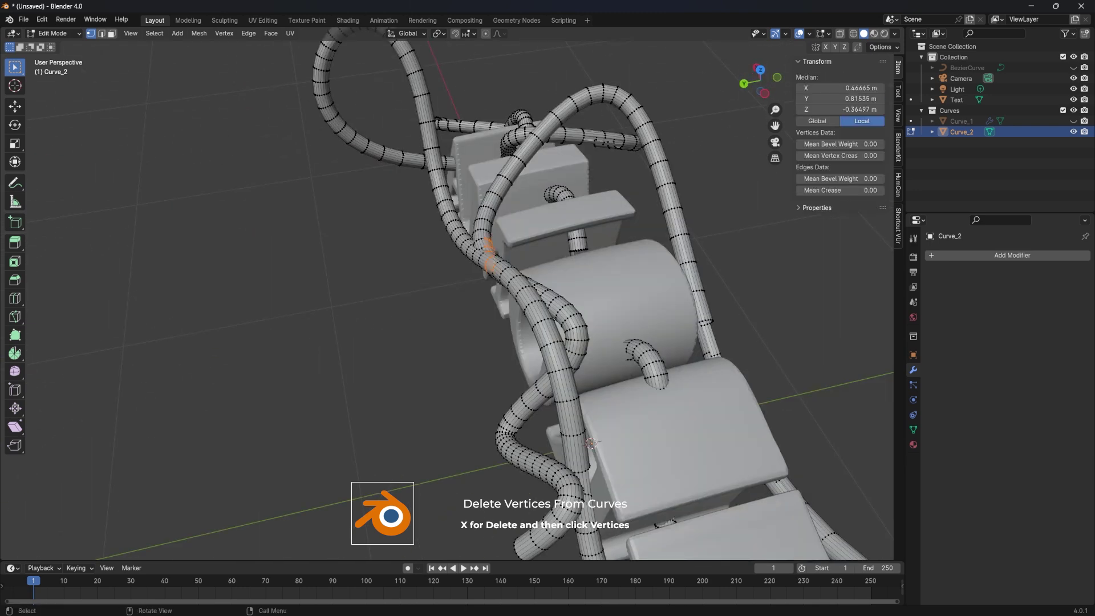
{"action": "left_click", "coordinate": [488, 254], "text": "shift"}
{"action": "left_click", "coordinate": [673, 208]}
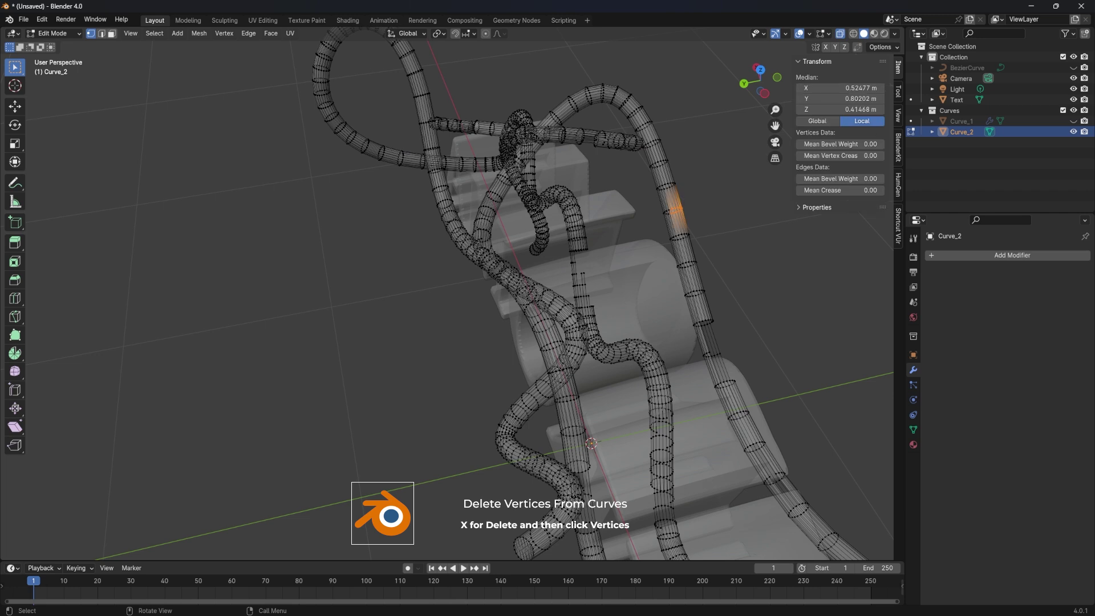
{"action": "middle_click_drag", "start_coordinate": [672, 207], "coordinate": [513, 285]}
{"action": "scroll", "coordinate": [445, 285], "scroll_direction": "down", "scroll_amount": 5}
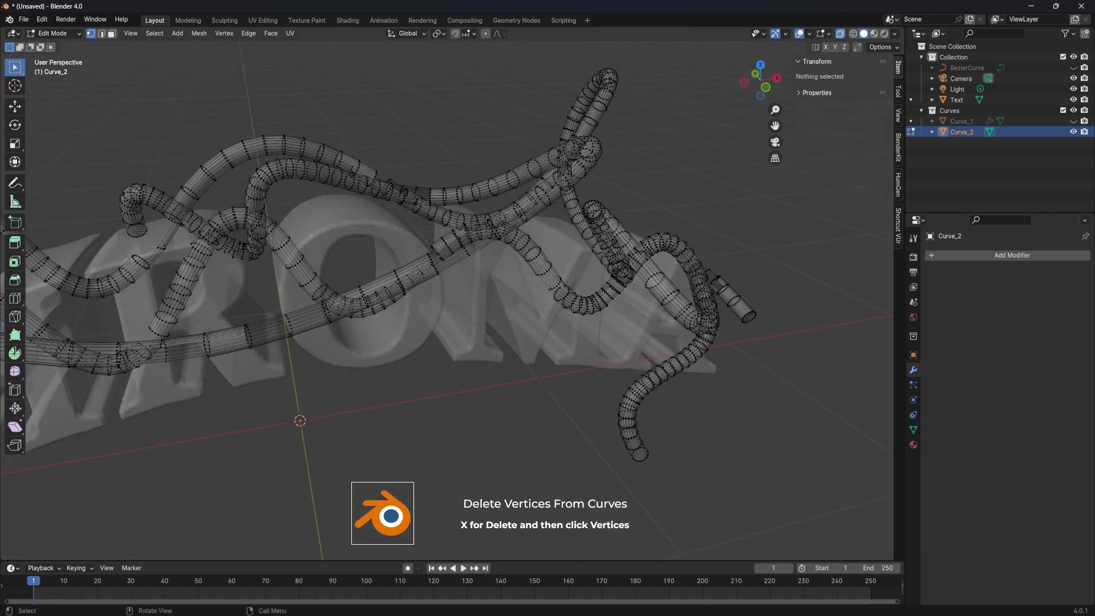
{"action": "key", "text": "Tab"}
{"action": "mouse_move", "coordinate": [445, 285]}
{"action": "middle_mouse_down"}
{"action": "mouse_move", "coordinate": [467, 273]}
{"action": "mouse_move", "coordinate": [400, 285]}
{"action": "middle_mouse_up"}
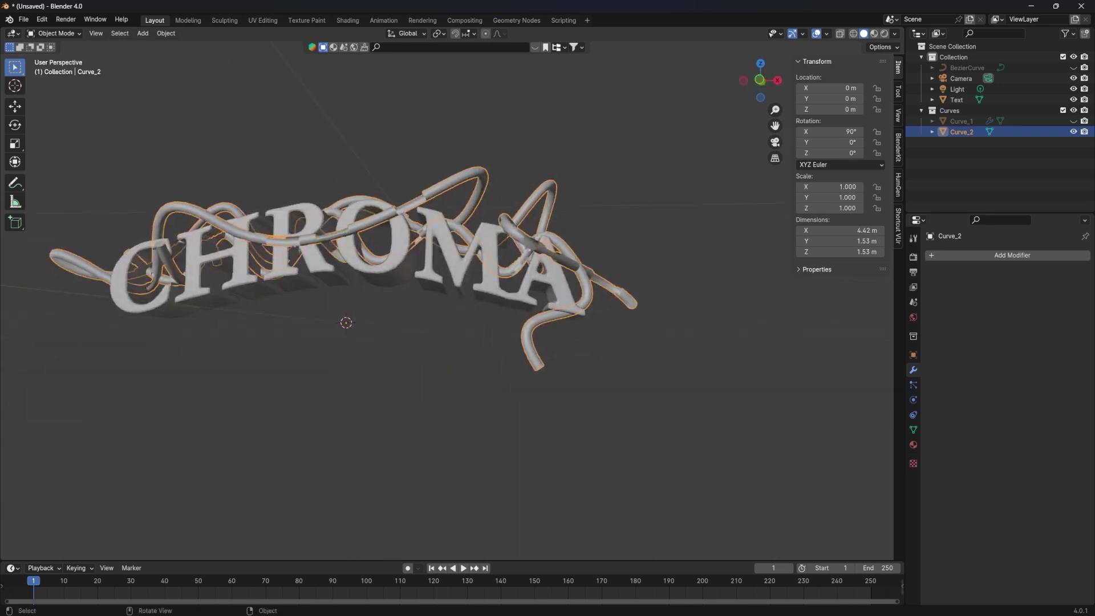
{"action": "middle_click_drag", "start_coordinate": [399, 285], "coordinate": [433, 319]}
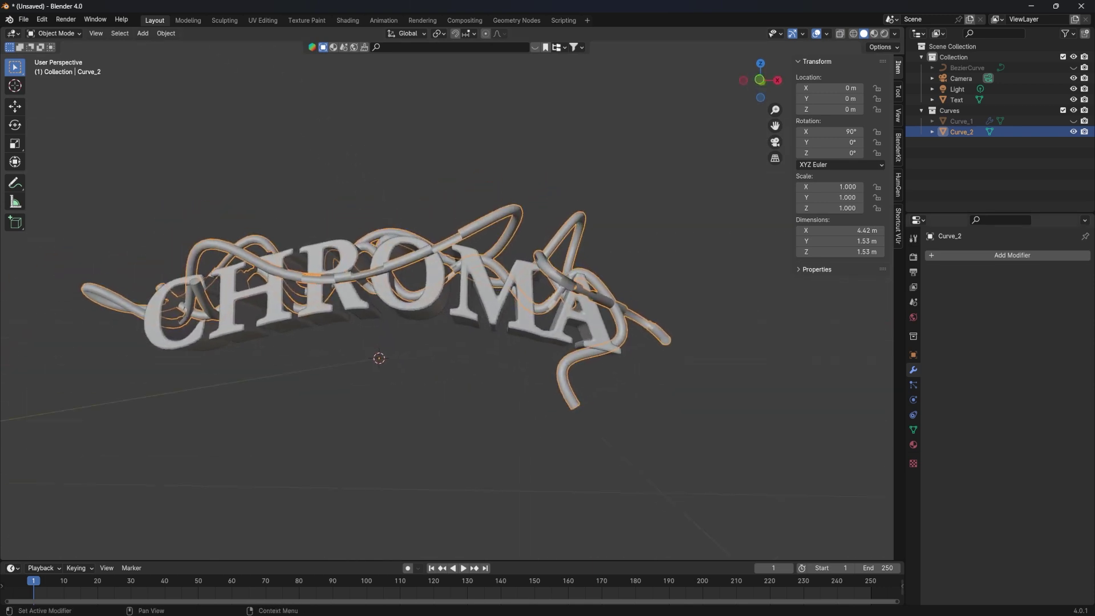
Step: Add a Displace modifier to Curve_2 with a new texture and strength 0.110
{"action": "left_click", "coordinate": [925, 255]}
{"action": "mouse_move", "coordinate": [897, 252]}
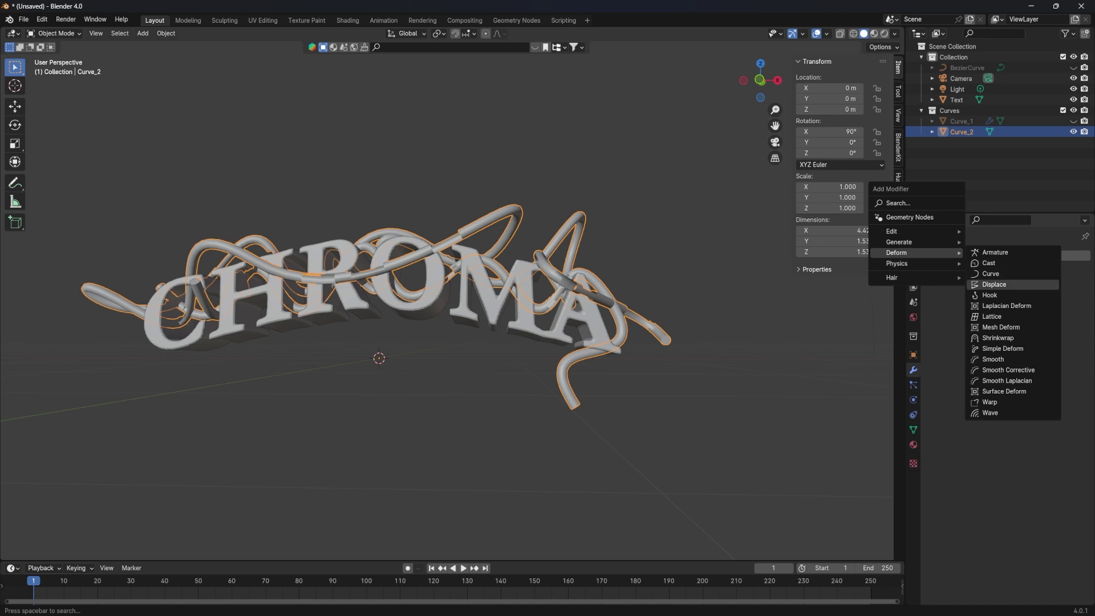
{"action": "left_click", "coordinate": [994, 284]}
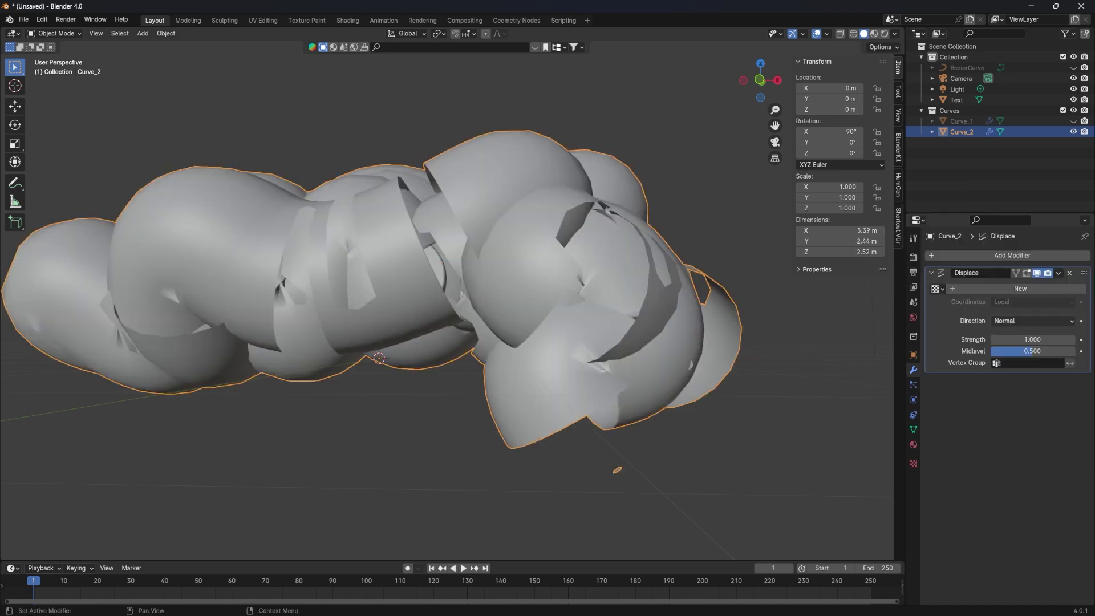
{"action": "left_click", "coordinate": [1033, 340]}
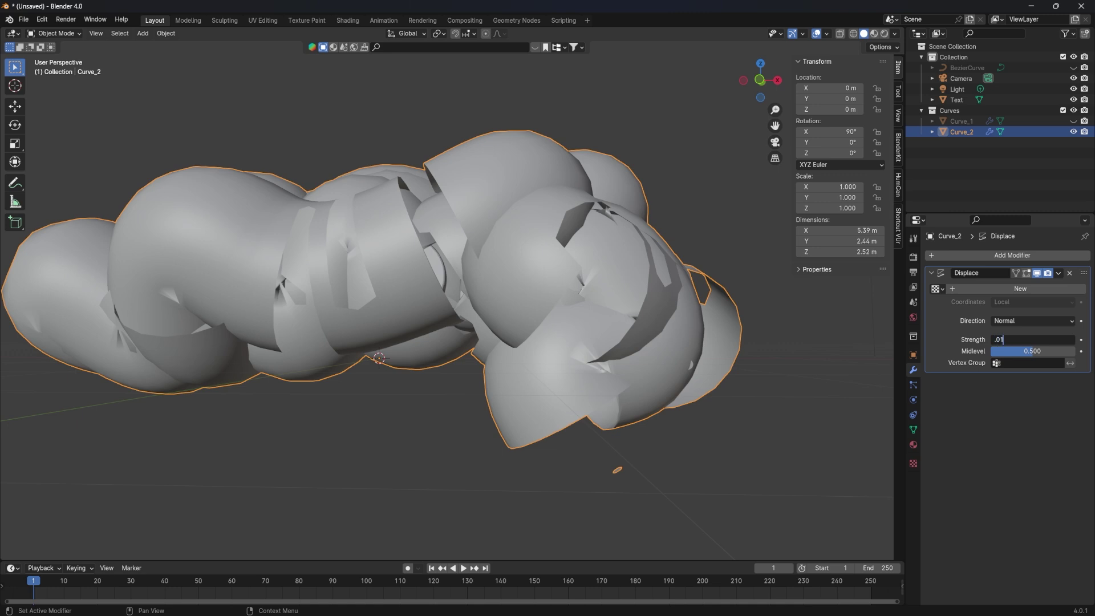
{"action": "key", "text": "Return"}
{"action": "left_click", "coordinate": [1021, 288]}
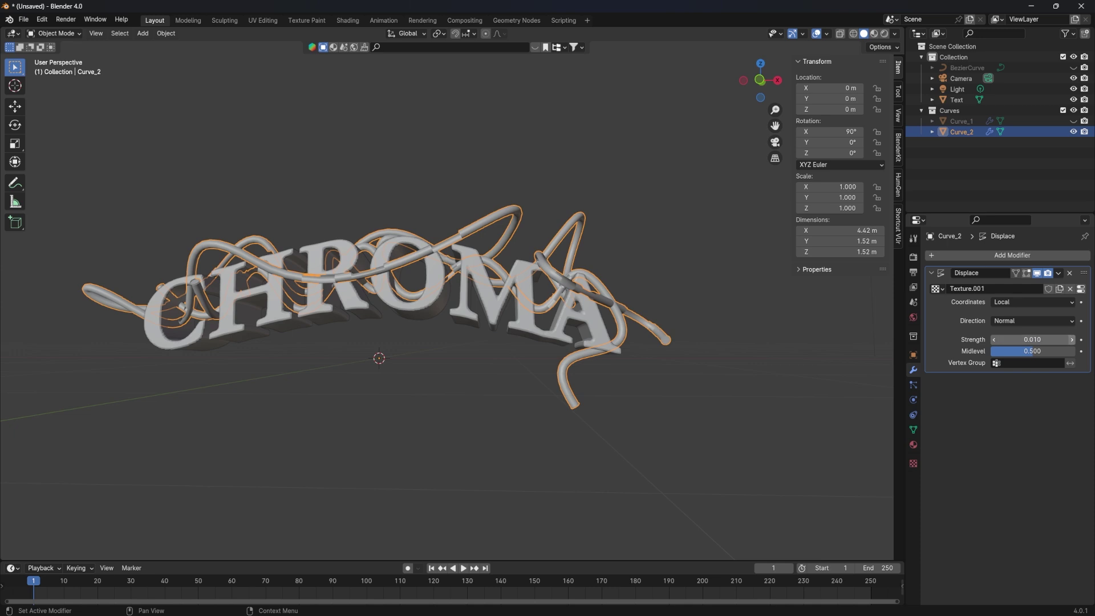
{"action": "left_click", "coordinate": [1072, 339]}
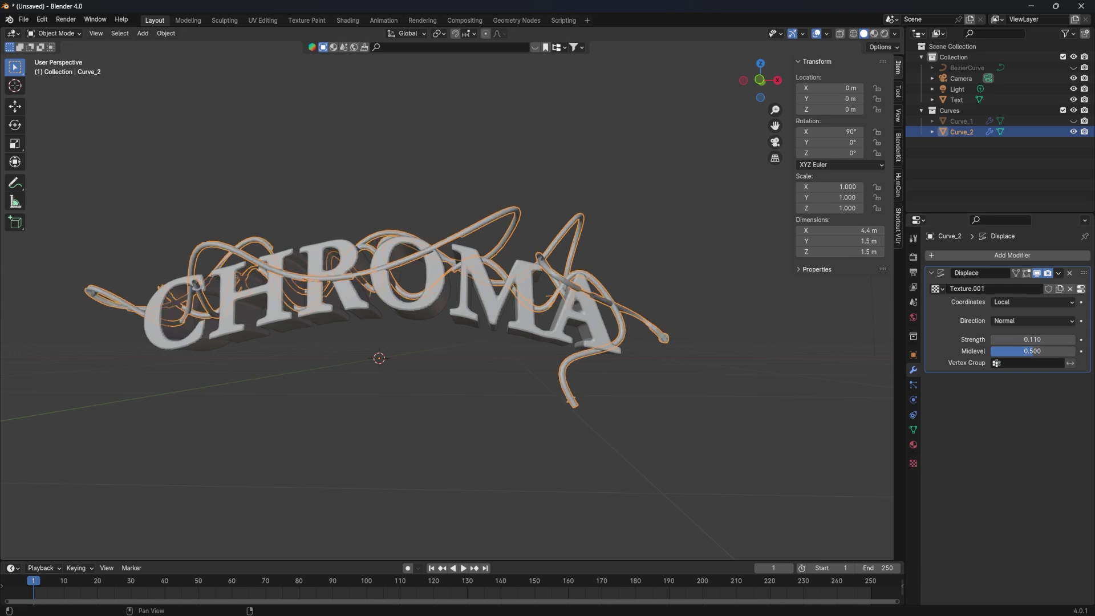
Step: Set Texture.001's type to Voronoi
{"action": "left_click", "coordinate": [914, 463]}
{"action": "left_click", "coordinate": [1024, 285]}
{"action": "left_click", "coordinate": [999, 387]}
Step: Raise Curve_2's displacement strength to 0.310
{"action": "middle_click_drag", "start_coordinate": [445, 342], "coordinate": [490, 331]}
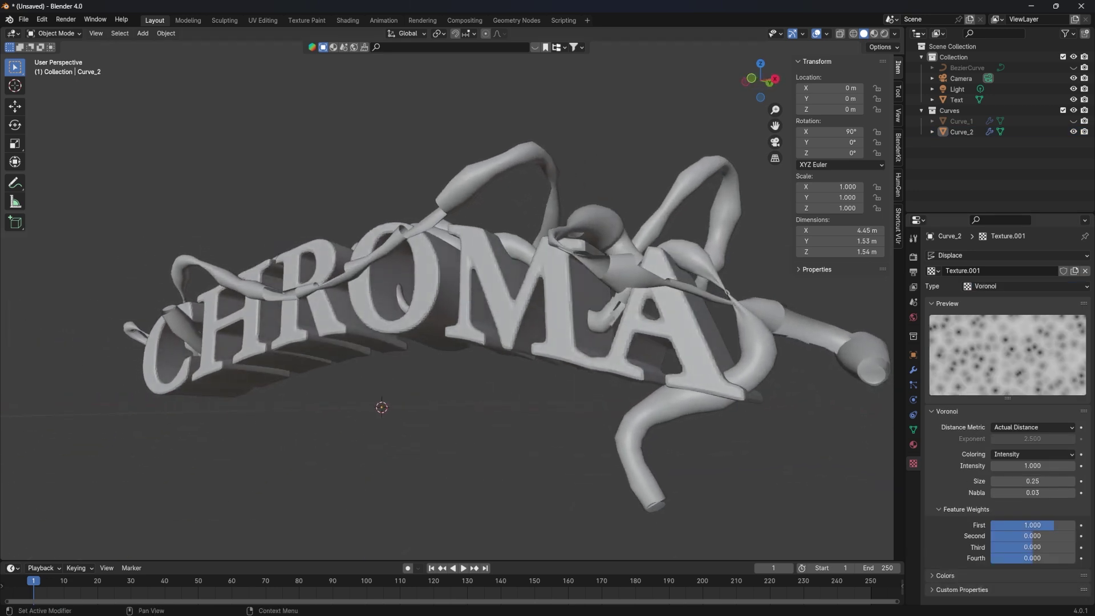
{"action": "left_click", "coordinate": [914, 371]}
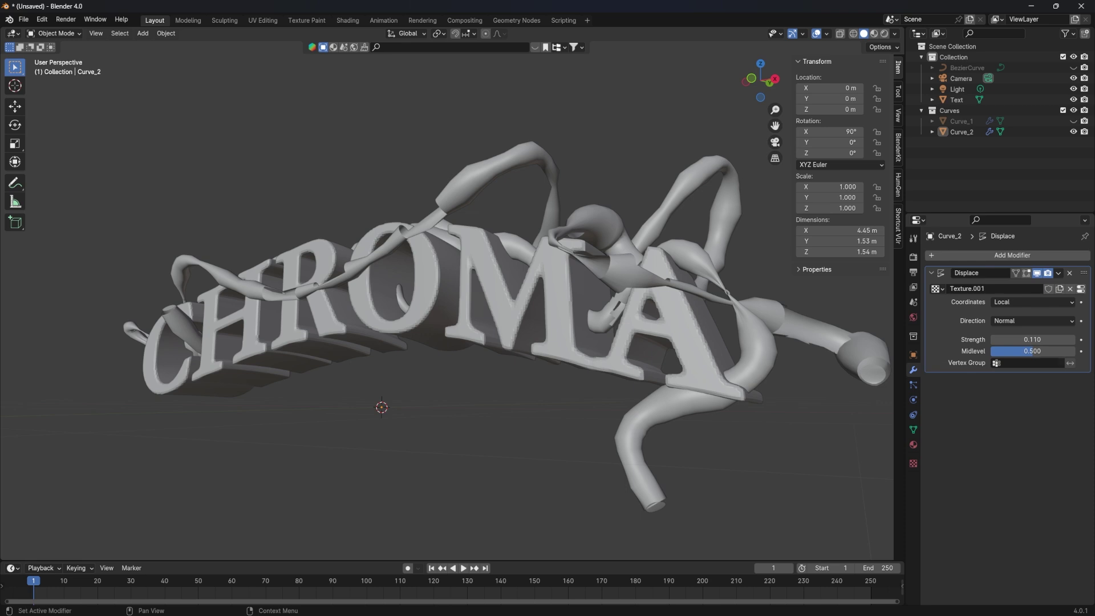
{"action": "left_click", "coordinate": [1072, 339]}
{"action": "left_click", "coordinate": [1072, 339]}
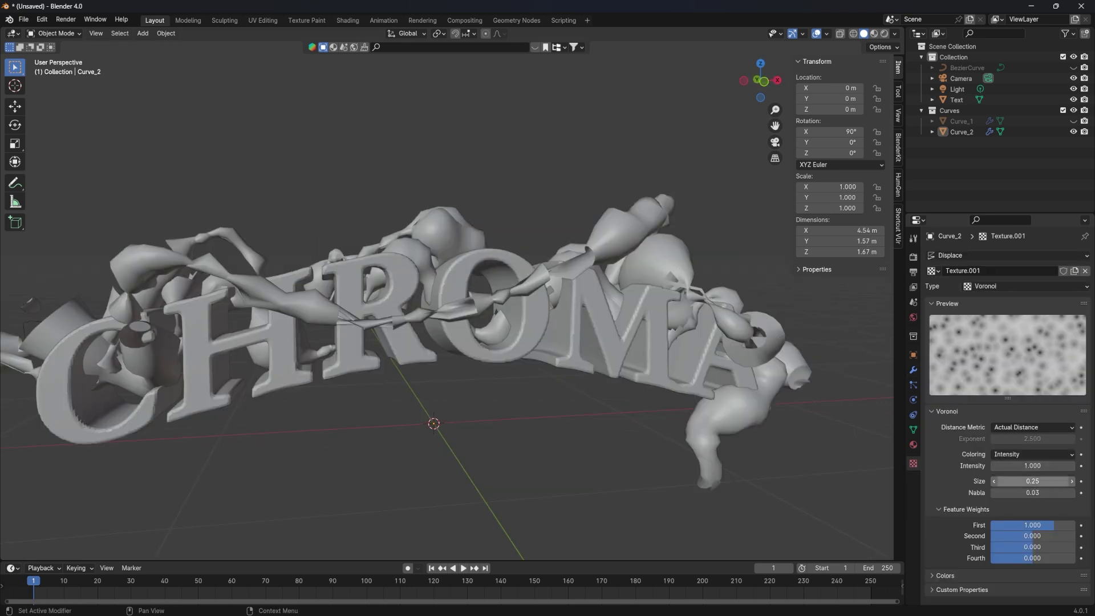
Step: Tune the Voronoi texture size, undoing a 0.02 attempt and ending near 0.35
{"action": "left_click_drag", "start_coordinate": [1033, 481], "coordinate": [1021, 481]}
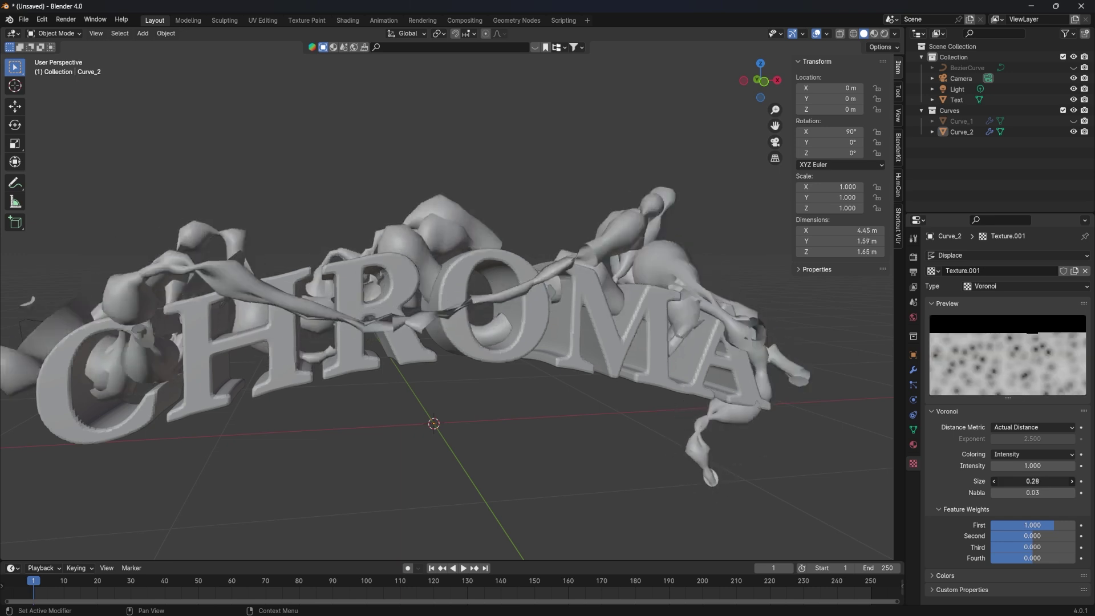
{"action": "left_click", "coordinate": [1021, 481]}
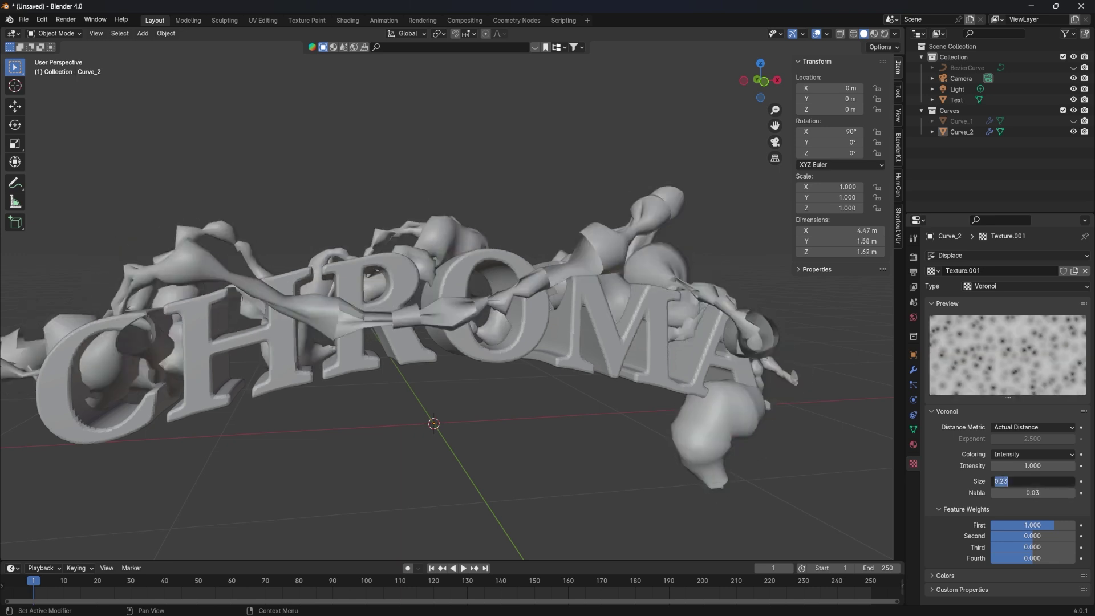
{"action": "type", "text": "2"}
{"action": "key", "text": "Return"}
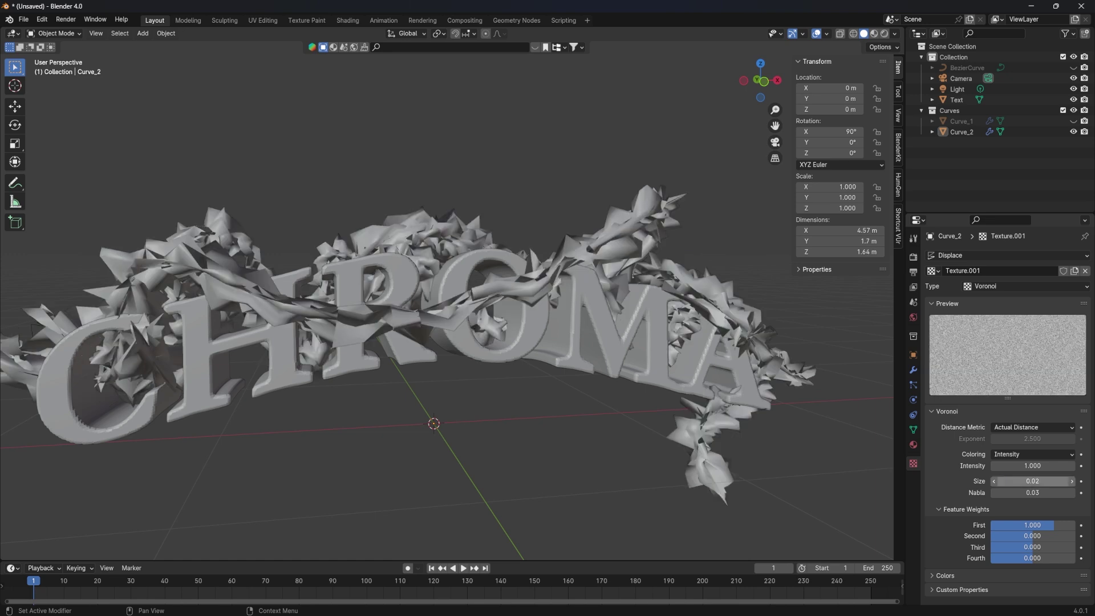
{"action": "key", "text": "ctrl+z"}
{"action": "left_click", "coordinate": [1033, 481]}
{"action": "key", "text": "Return"}
{"action": "mouse_move", "coordinate": [1033, 481]}
{"action": "left_mouse_down"}
{"action": "mouse_move", "coordinate": [1057, 481]}
{"action": "mouse_move", "coordinate": [1041, 481]}
{"action": "left_mouse_up"}
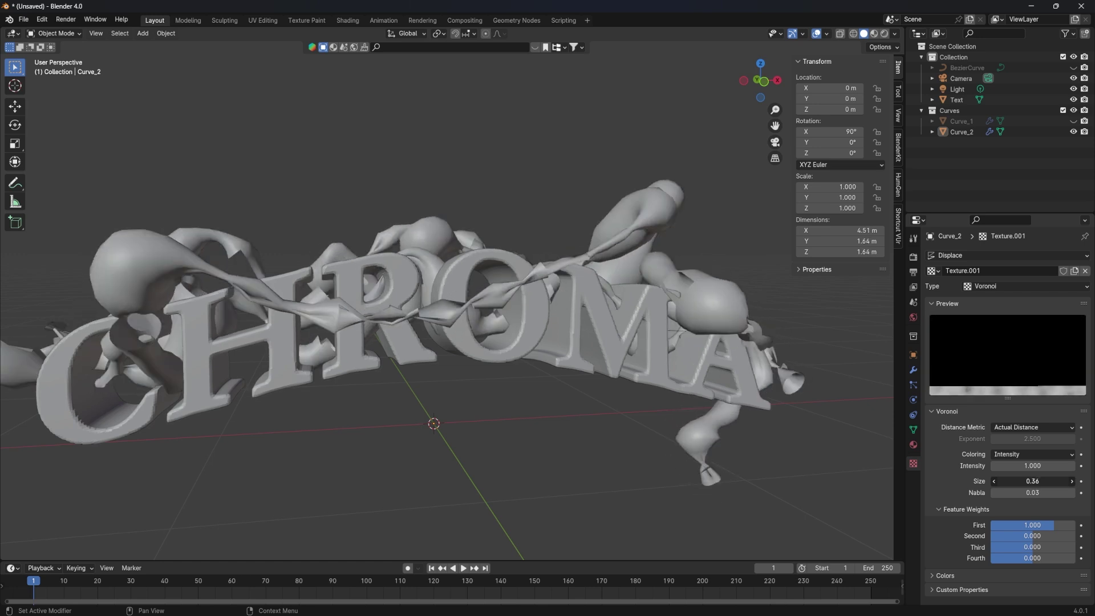
Step: Switch to the front view and then look through the scene camera
{"action": "middle_click_drag", "start_coordinate": [445, 308], "coordinate": [388, 311]}
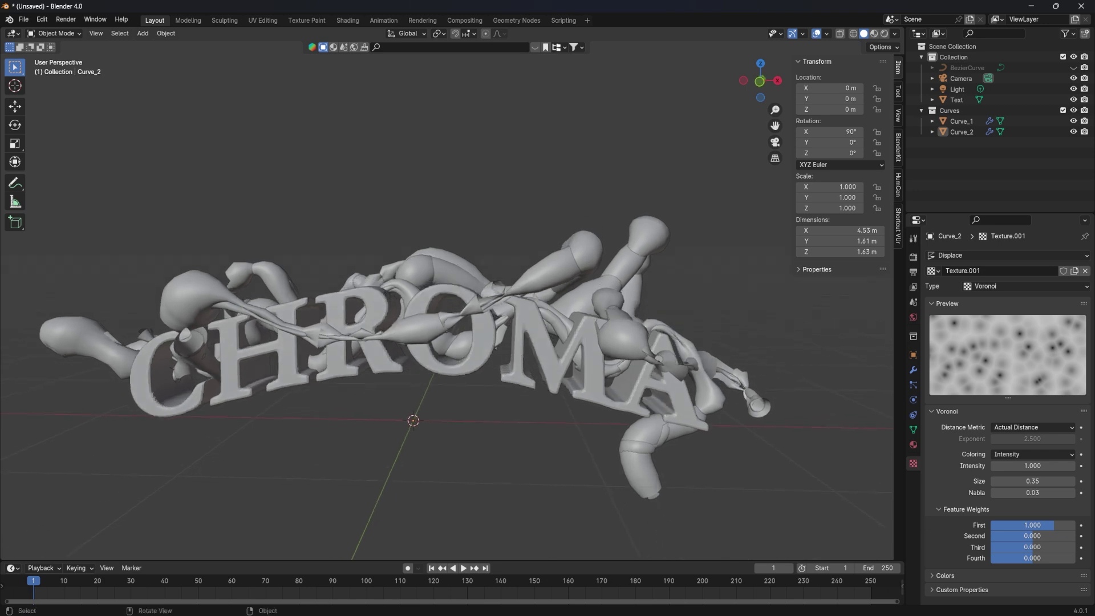
{"action": "key", "text": "KP_1"}
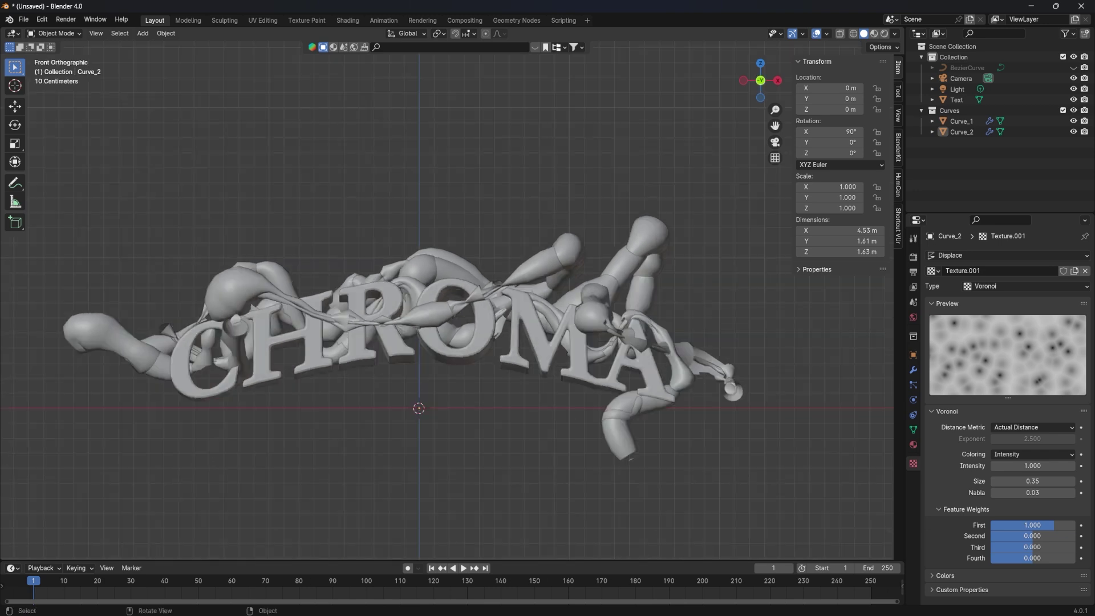
{"action": "key", "text": "KP_0"}
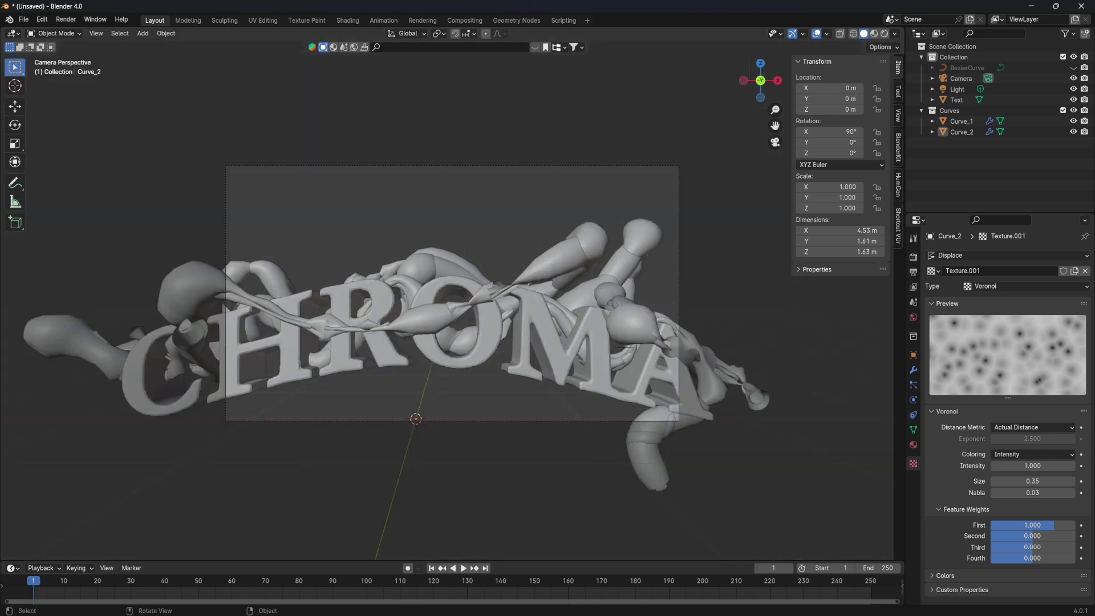
Step: Dolly the camera back to frame all of CHROMA and set the render engine to Cycles
{"action": "left_click", "coordinate": [678, 188]}
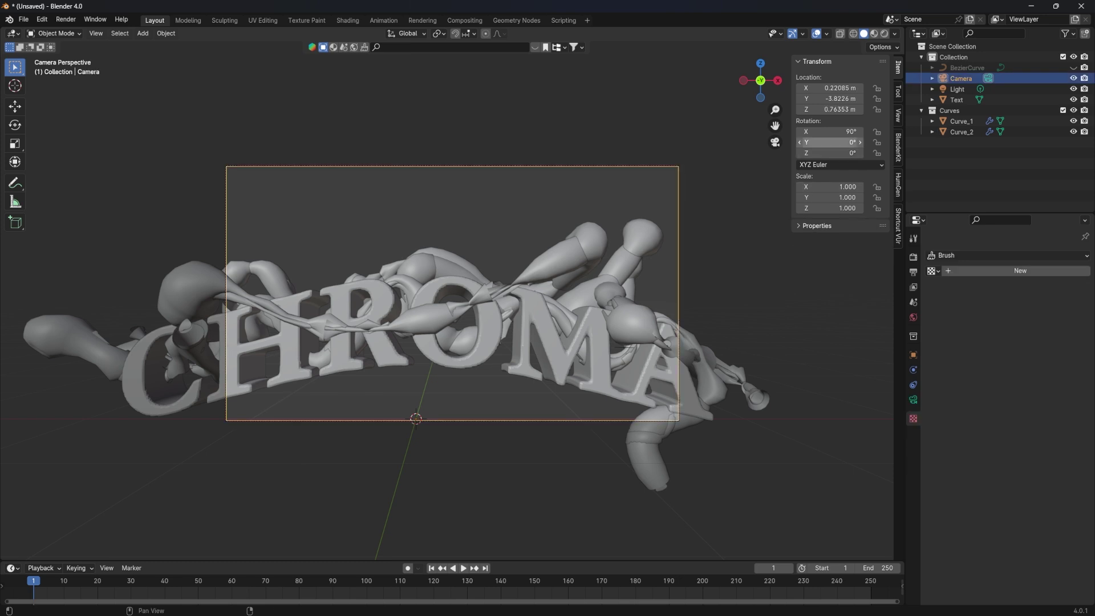
{"action": "scroll", "coordinate": [451, 297], "scroll_direction": "down", "scroll_amount": 5}
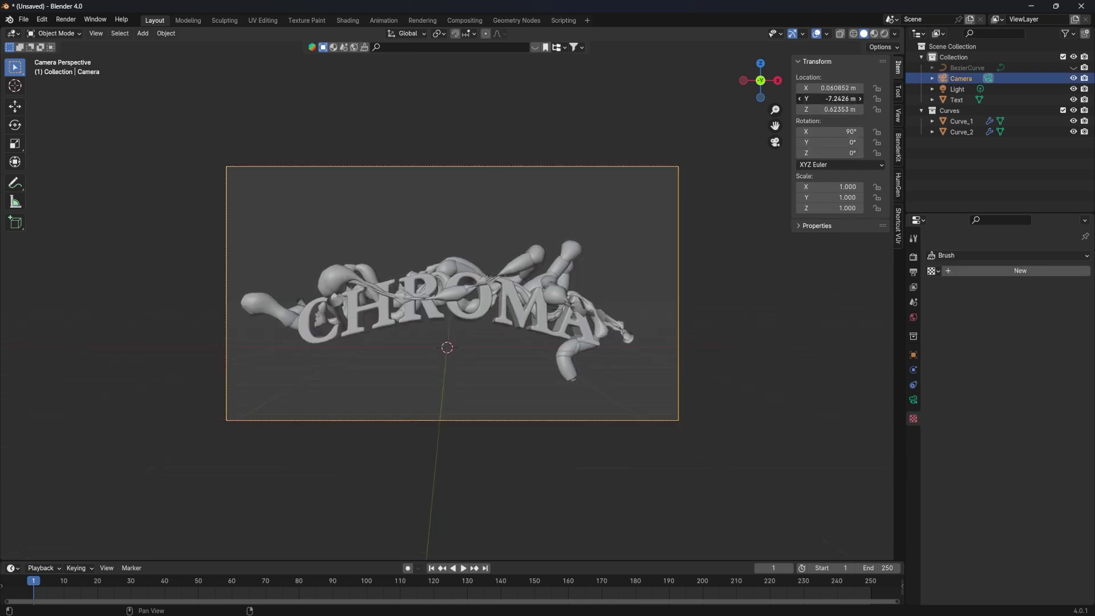
{"action": "left_click", "coordinate": [914, 257]}
{"action": "left_click", "coordinate": [1042, 255]}
{"action": "left_click", "coordinate": [1009, 291]}
Step: Preview the scene in rendered shading, then return to solid and orbit out of the camera
{"action": "key", "text": "z"}
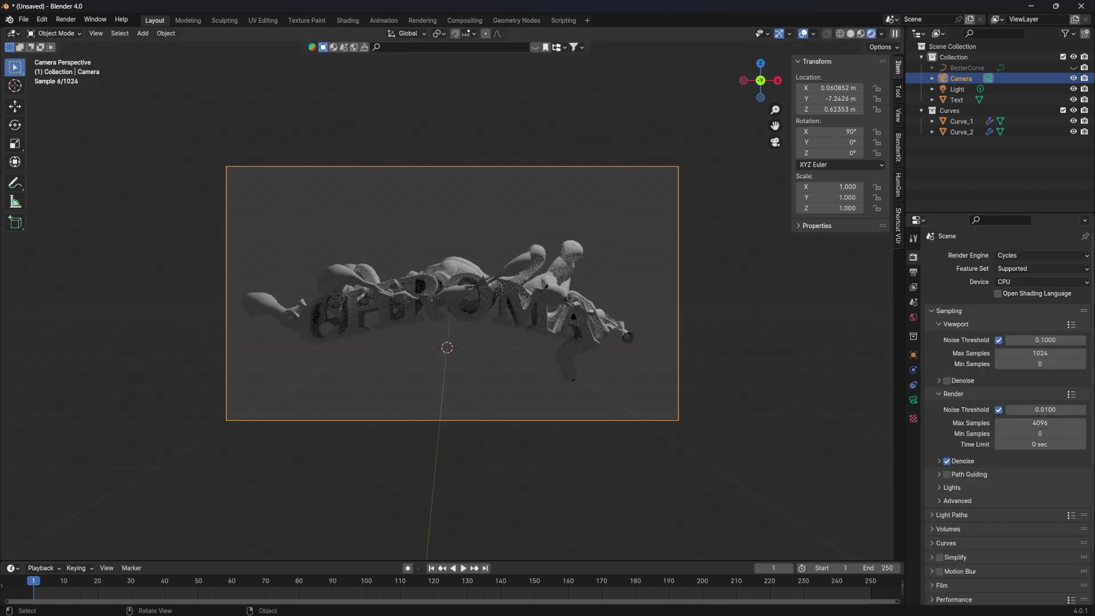
{"action": "key", "text": "z"}
{"action": "middle_click_drag", "start_coordinate": [399, 343], "coordinate": [434, 303]}
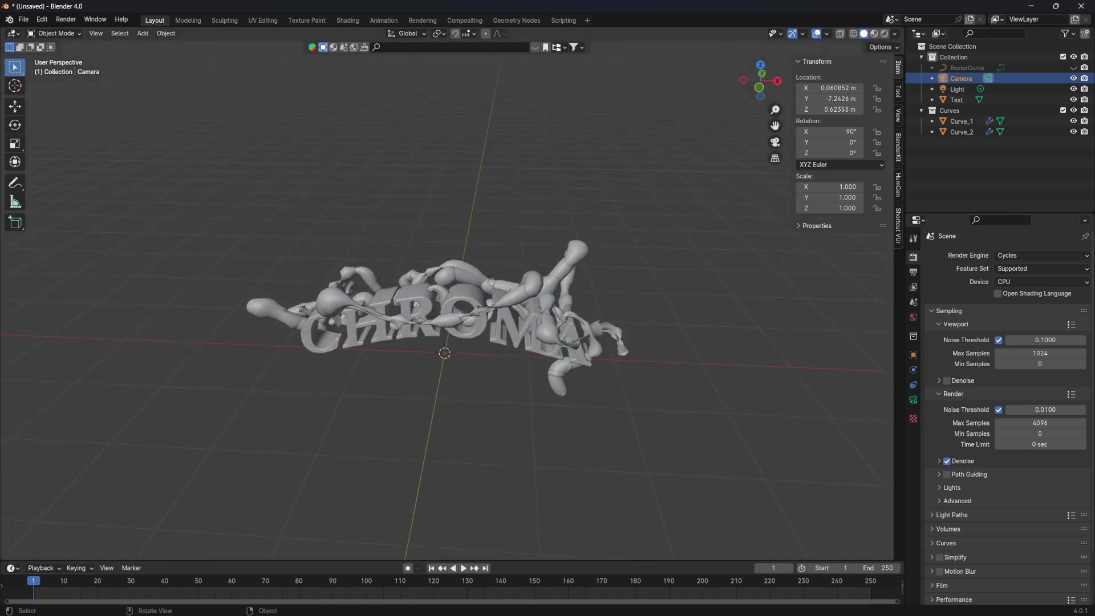
{"action": "key", "text": "shift+a"}
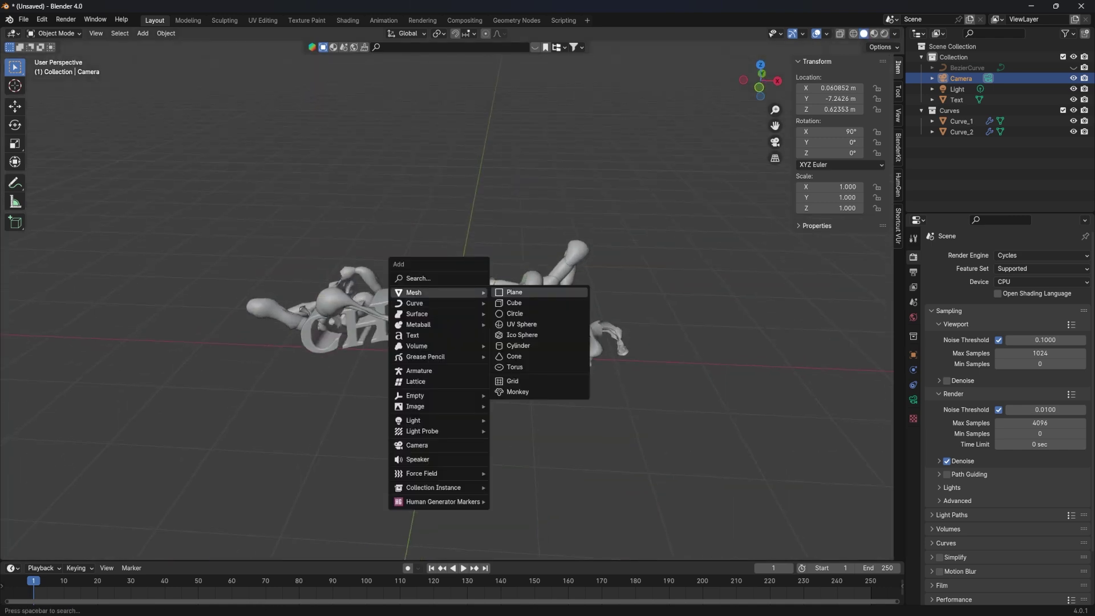
Step: Add a plane, raise it above the text along Z and scale it up to 4.57 m
{"action": "mouse_move", "coordinate": [414, 293]}
{"action": "left_click", "coordinate": [514, 293]}
{"action": "key", "text": "g"}
{"action": "key", "text": "z"}
{"action": "key", "text": "Return"}
{"action": "scroll", "coordinate": [445, 297], "scroll_direction": "down", "scroll_amount": 5}
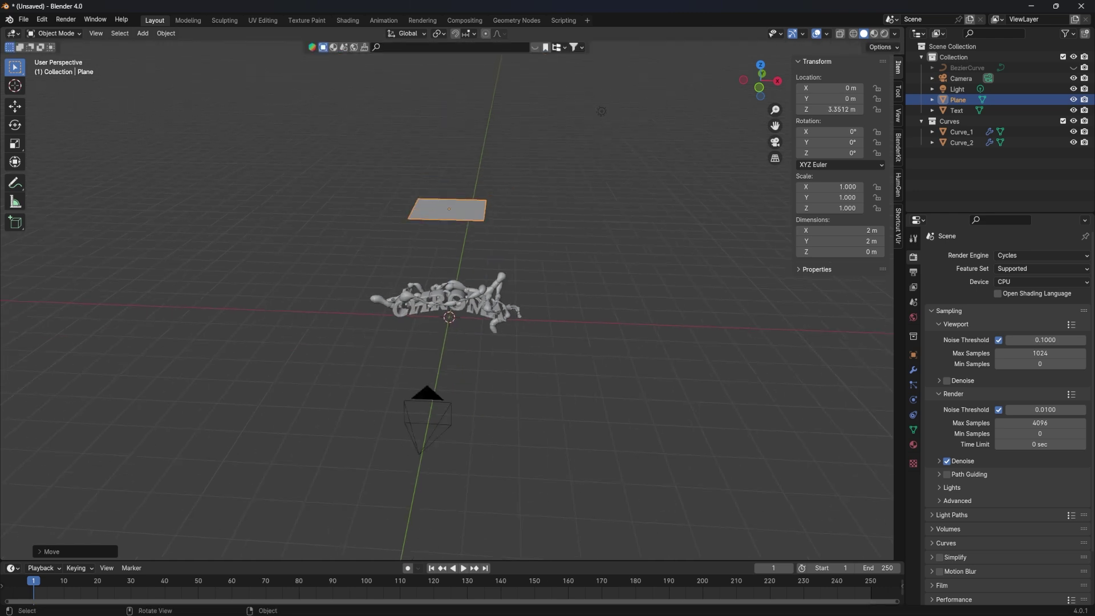
{"action": "left_click", "coordinate": [602, 111]}
{"action": "left_click", "coordinate": [959, 100]}
{"action": "key", "text": "s"}
Step: Check the plane in a front rendered preview, hiding and showing it to compare
{"action": "key", "text": "KP_1"}
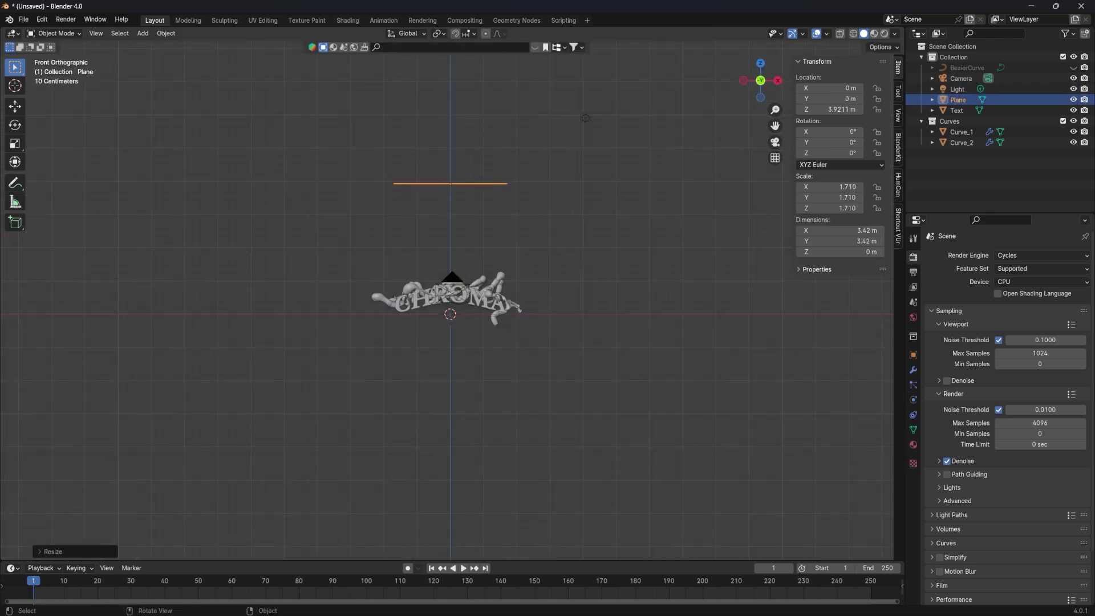
{"action": "scroll", "coordinate": [450, 294], "scroll_direction": "up", "scroll_amount": 5}
{"action": "key", "text": "z"}
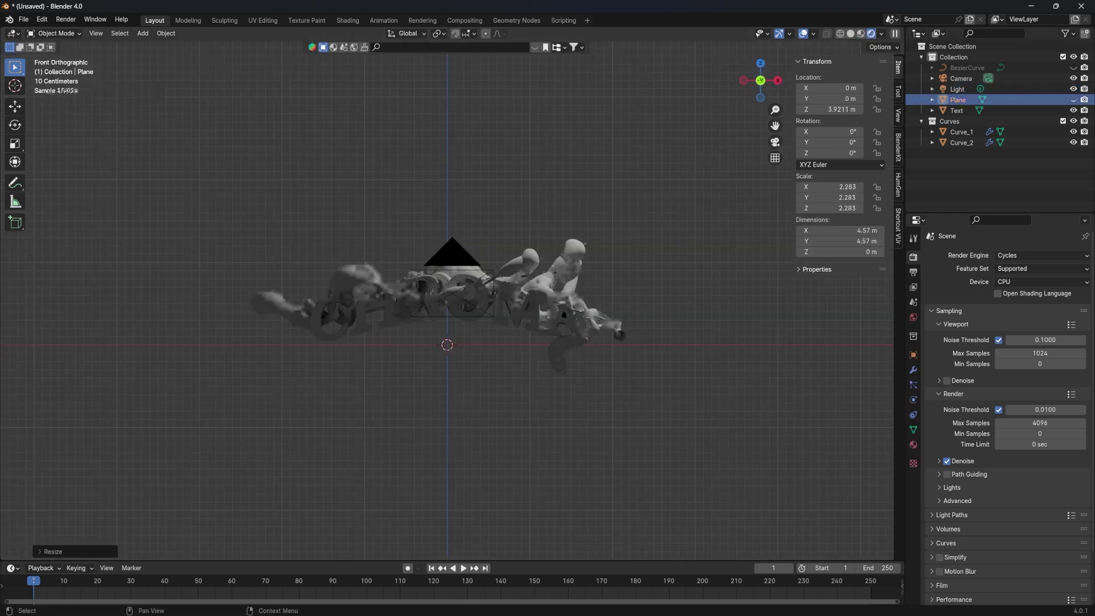
{"action": "key", "text": "h"}
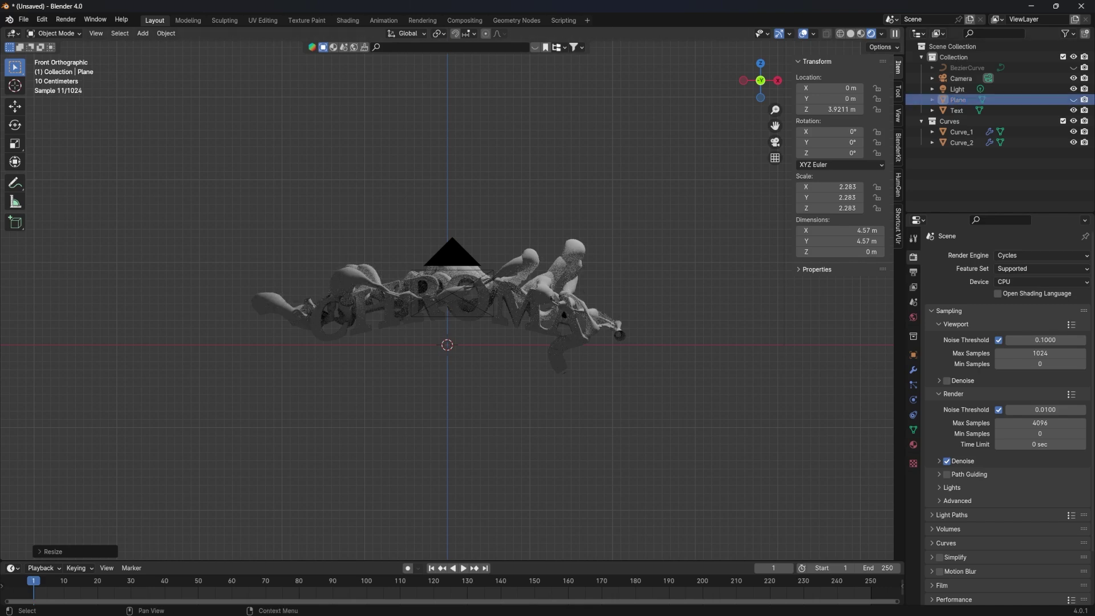
{"action": "left_click", "coordinate": [1074, 99]}
{"action": "scroll", "coordinate": [451, 294], "scroll_direction": "down", "scroll_amount": 2}
{"action": "key", "text": "z"}
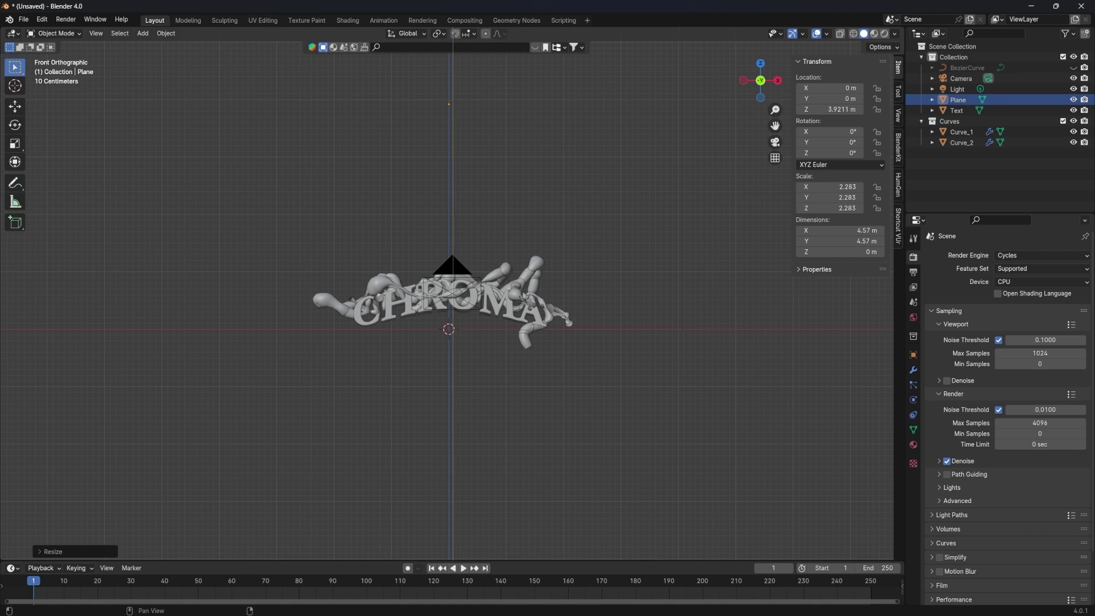
Step: Split the viewport into a Shader Editor and give the plane a new material
{"action": "left_click", "coordinate": [453, 294]}
{"action": "left_click", "coordinate": [462, 33]}
{"action": "left_click", "coordinate": [485, 132]}
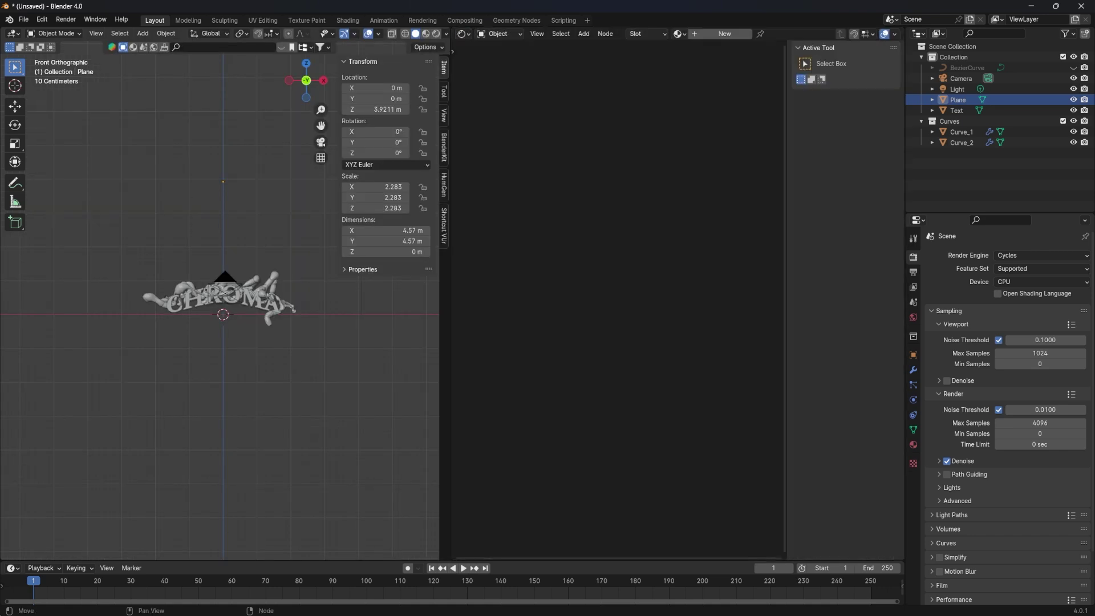
{"action": "left_click", "coordinate": [913, 445]}
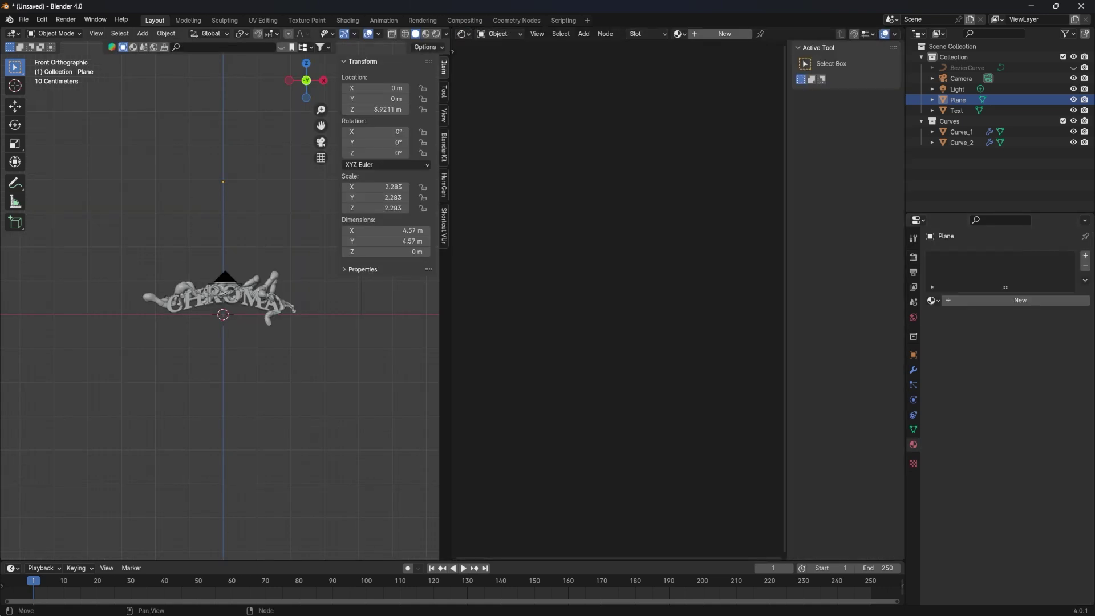
{"action": "left_click", "coordinate": [959, 100]}
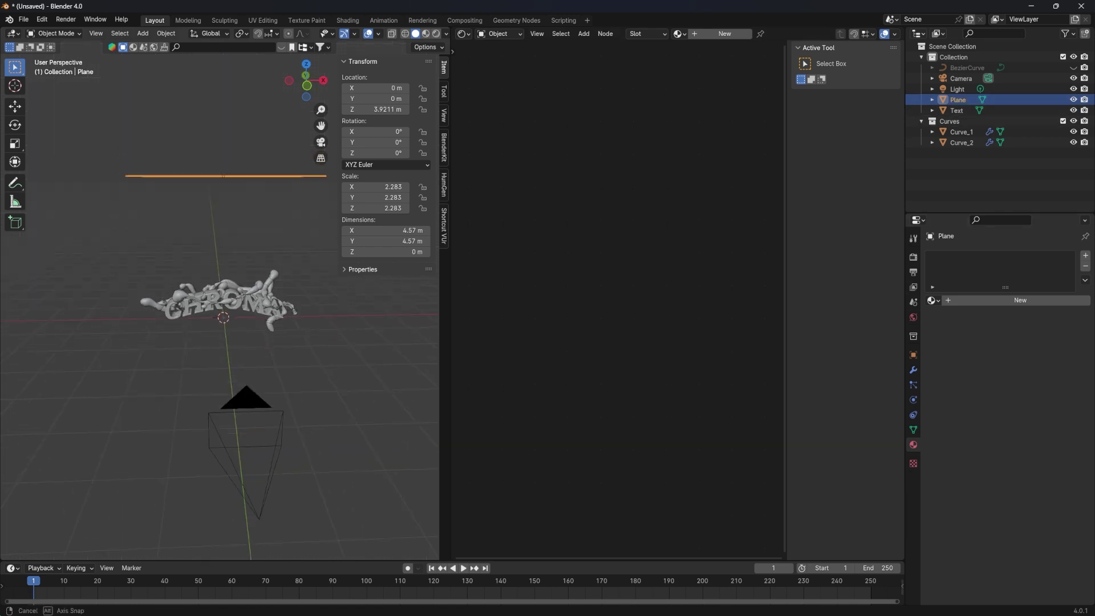
{"action": "key", "text": "KP_0"}
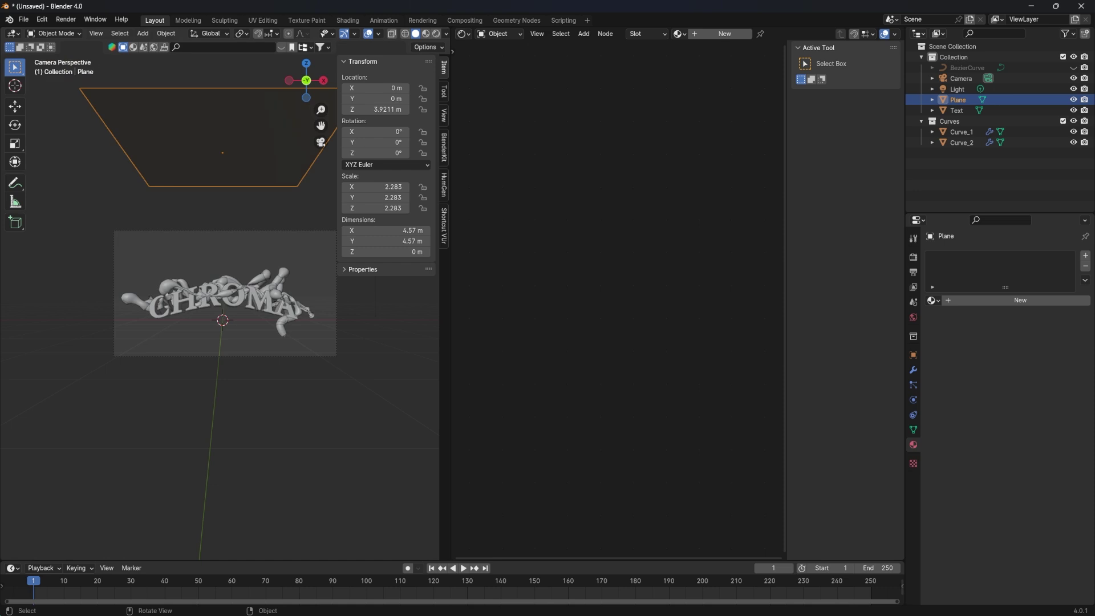
{"action": "left_click", "coordinate": [1021, 300]}
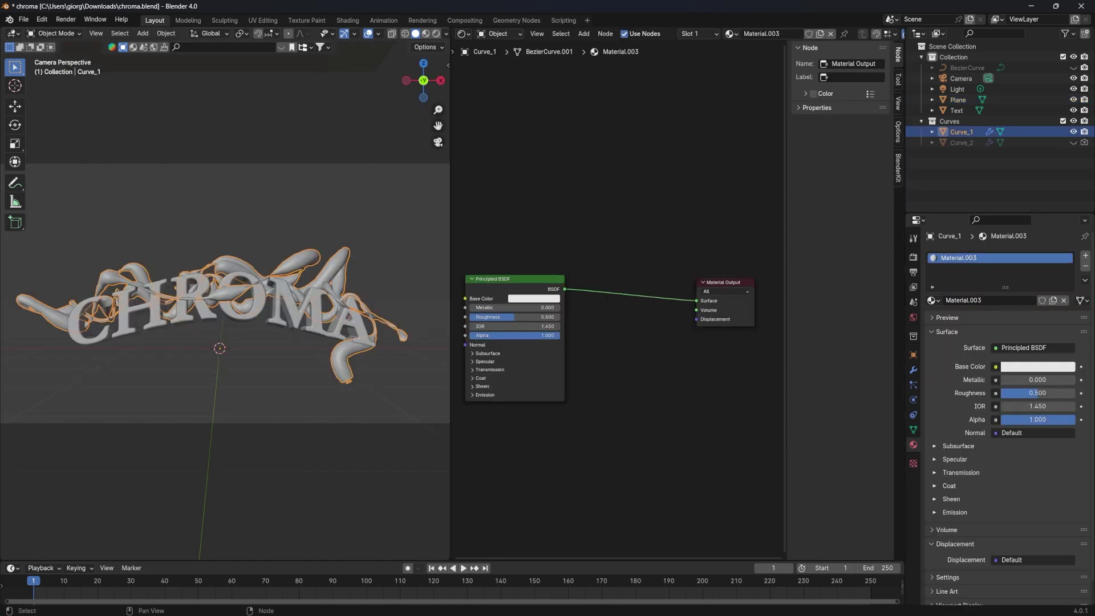
Step: Add a Glossy BSDF node to Curve_1's material below the existing nodes
{"action": "key", "text": "shift+a"}
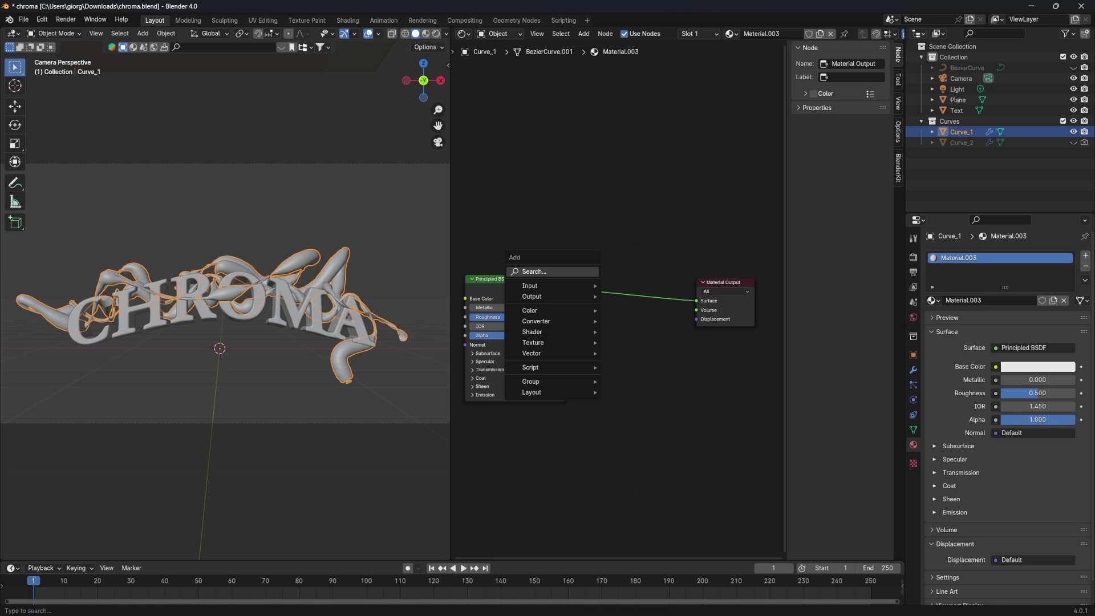
{"action": "left_click", "coordinate": [571, 271]}
{"action": "type", "text": "gloss"}
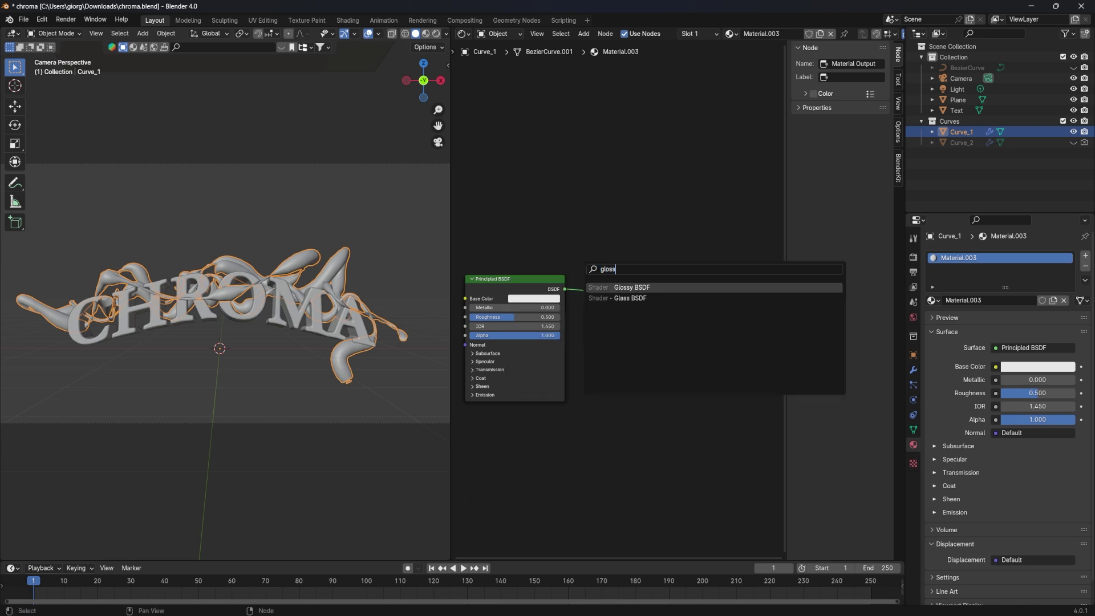
{"action": "key", "text": "Return"}
{"action": "left_click", "coordinate": [627, 380]}
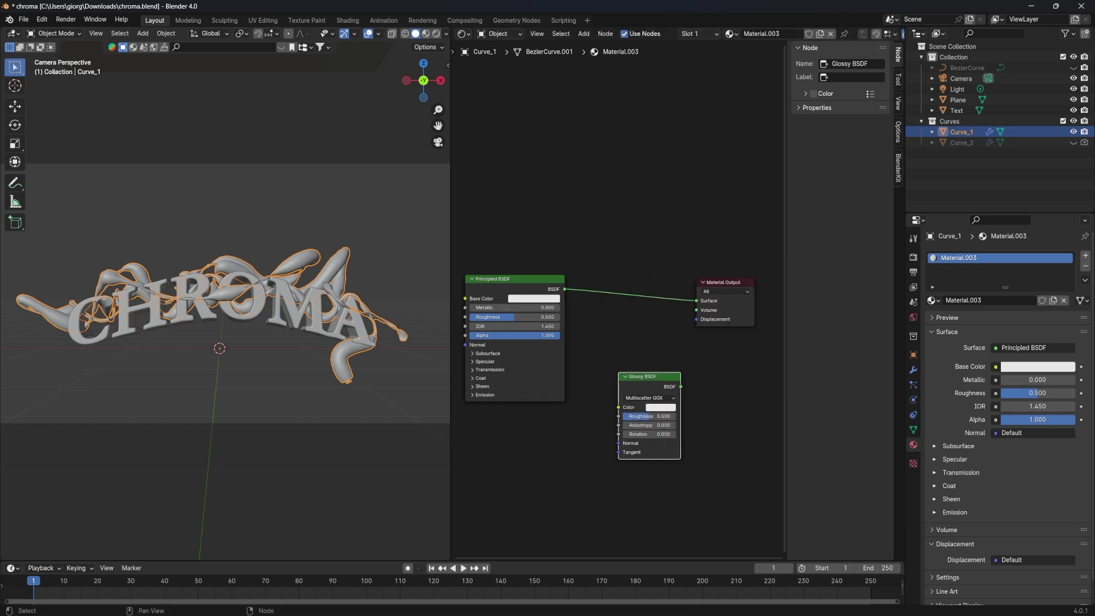
Step: Insert a Mix Shader between Principled BSDF and the output, with Glossy BSDF as its second shader
{"action": "key", "text": "shift+a"}
{"action": "type", "text": "MIX sh"}
{"action": "key", "text": "Return"}
{"action": "left_click", "coordinate": [634, 303]}
{"action": "mouse_move", "coordinate": [651, 411]}
{"action": "left_mouse_down"}
{"action": "mouse_move", "coordinate": [545, 465]}
{"action": "mouse_move", "coordinate": [599, 406]}
{"action": "left_mouse_up"}
{"action": "left_click_drag", "start_coordinate": [604, 337], "coordinate": [605, 335]}
{"action": "left_click", "coordinate": [437, 33]}
{"action": "left_click", "coordinate": [514, 308]}
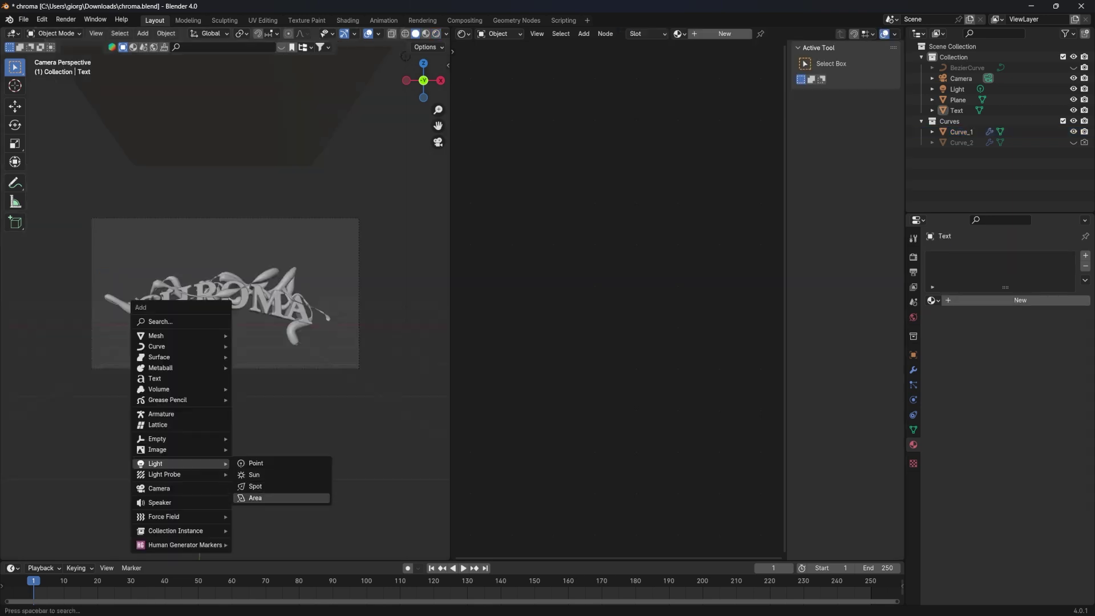
Step: Add an area light, lower it along Z and rotate it toward the CHROMA text
{"action": "left_click", "coordinate": [257, 496]}
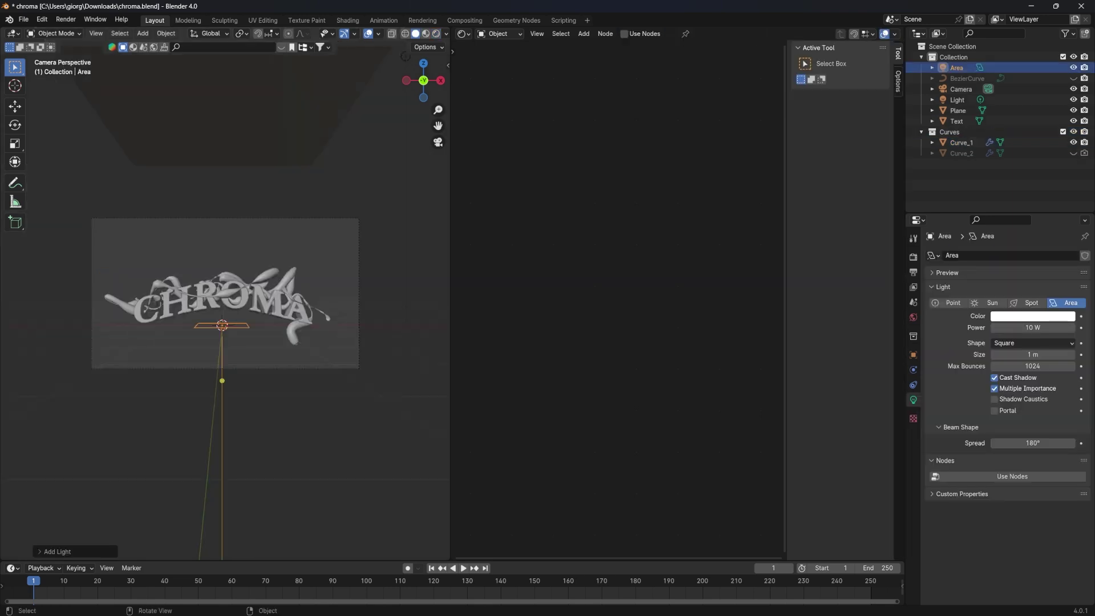
{"action": "key", "text": "g"}
{"action": "key", "text": "z"}
{"action": "key", "text": "Return"}
{"action": "key", "text": "r"}
{"action": "key", "text": "Return"}
{"action": "left_click", "coordinate": [436, 33]}
Step: Make the area light blue with 350 W power and preview it rendered
{"action": "double_click", "coordinate": [1032, 328]}
{"action": "type", "text": "550"}
{"action": "key", "text": "Return"}
{"action": "left_click", "coordinate": [1032, 316]}
{"action": "left_click", "coordinate": [1038, 182]}
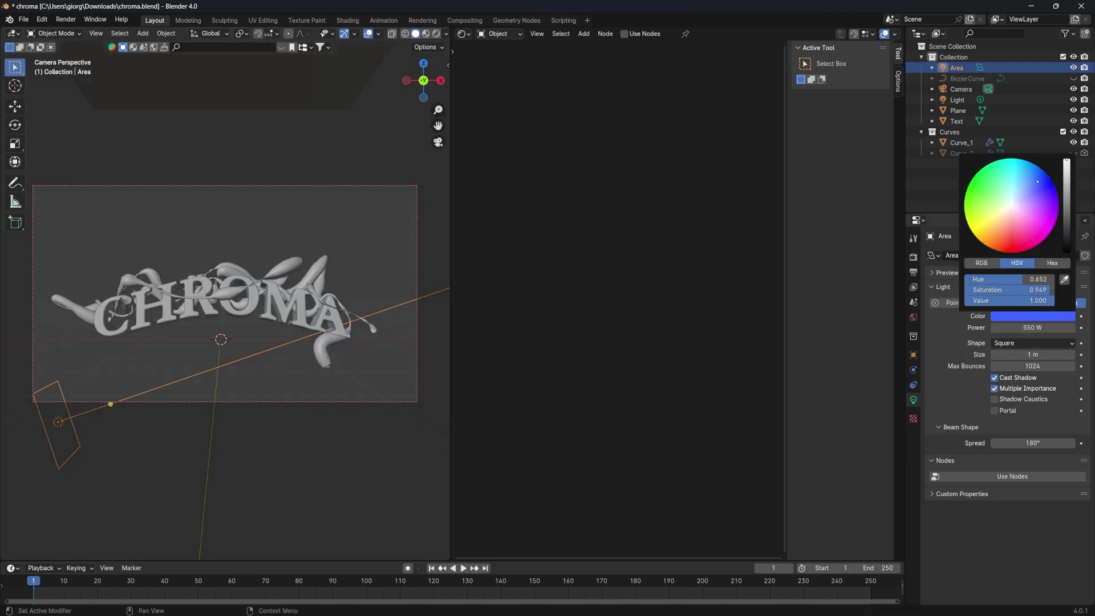
{"action": "double_click", "coordinate": [1032, 327]}
{"action": "type", "text": "350"}
{"action": "key", "text": "Return"}
{"action": "key", "text": "z"}
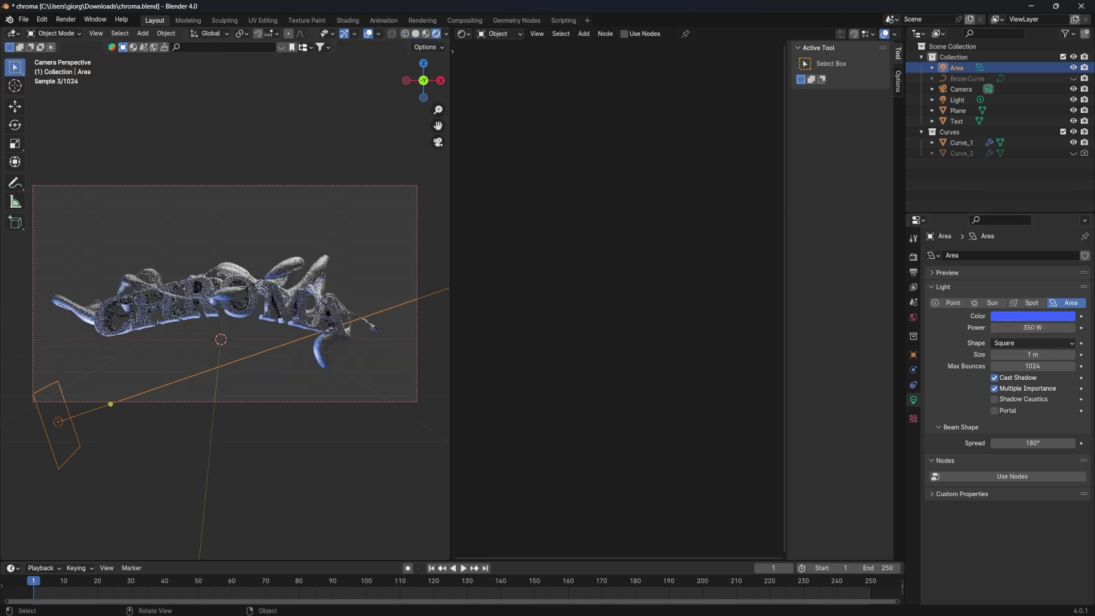
{"action": "left_click", "coordinate": [240, 308]}
Step: Create a new text material with a Mix Shader inserted before the Material Output
{"action": "left_click", "coordinate": [913, 445]}
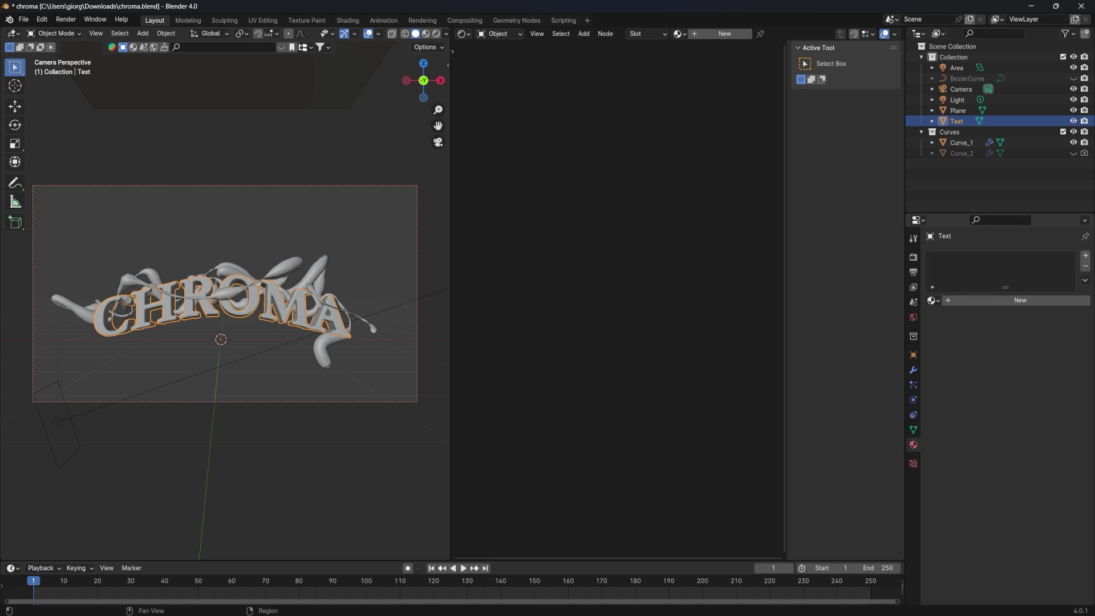
{"action": "left_click", "coordinate": [1004, 300]}
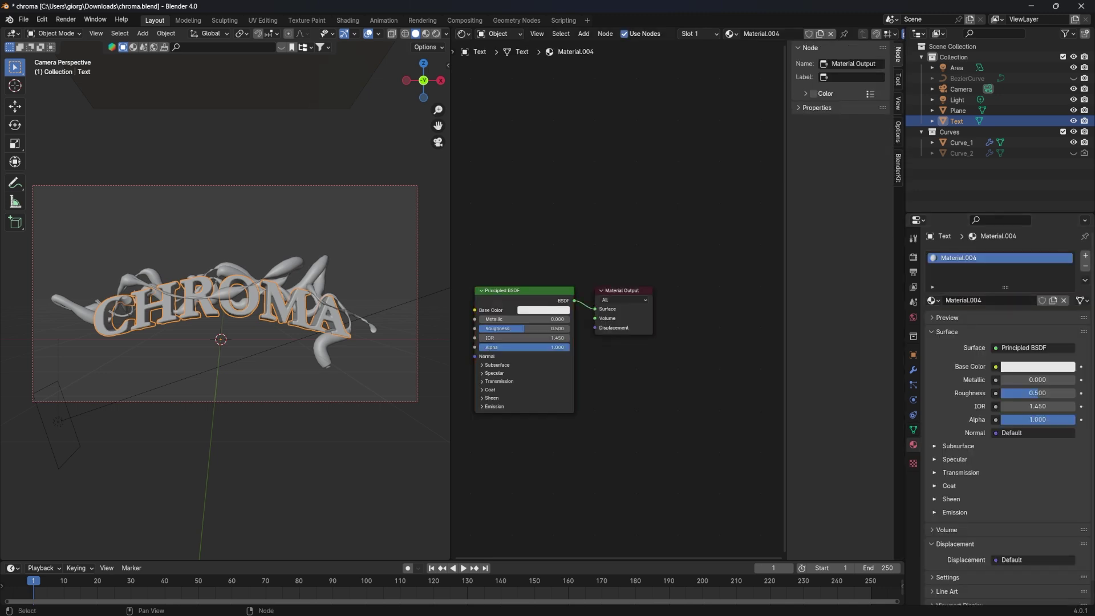
{"action": "left_click_drag", "start_coordinate": [621, 291], "coordinate": [753, 293]}
{"action": "key", "text": "shift+a"}
{"action": "left_click", "coordinate": [645, 339]}
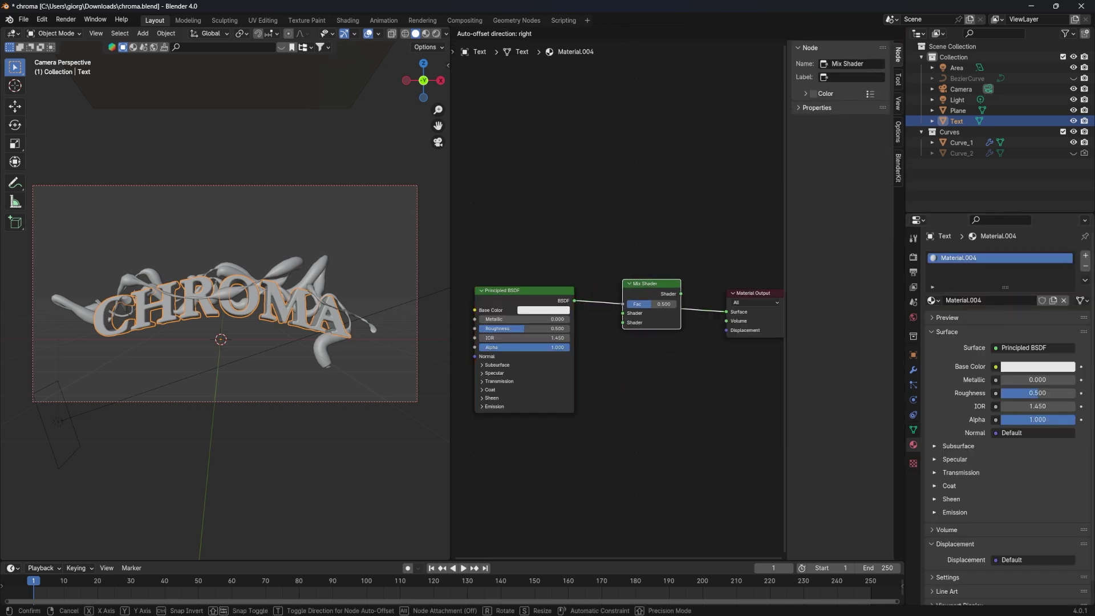
{"action": "left_click", "coordinate": [650, 296]}
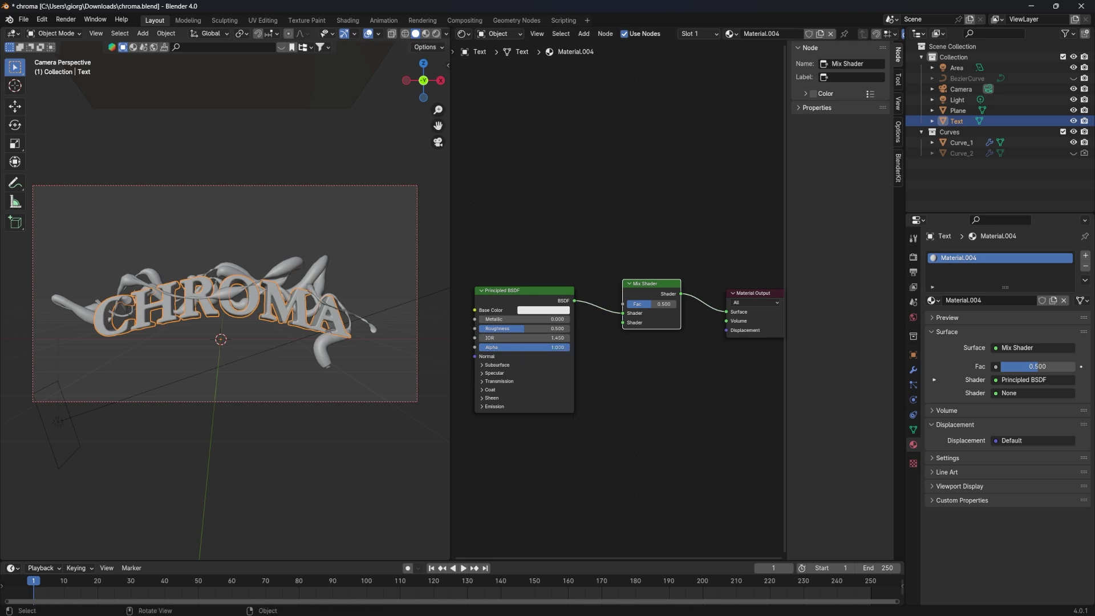
{"action": "left_click", "coordinate": [436, 33]}
Step: Add a Glossy BSDF node and connect it into the Mix Shader
{"action": "left_click", "coordinate": [594, 343]}
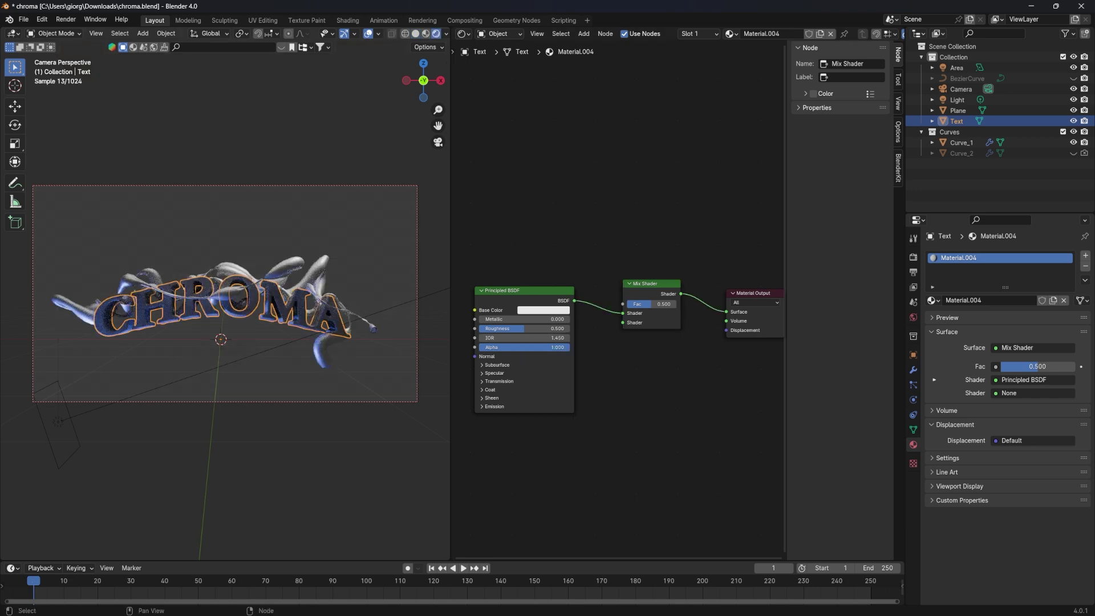
{"action": "key", "text": "shift+a"}
{"action": "left_click", "coordinate": [570, 352]}
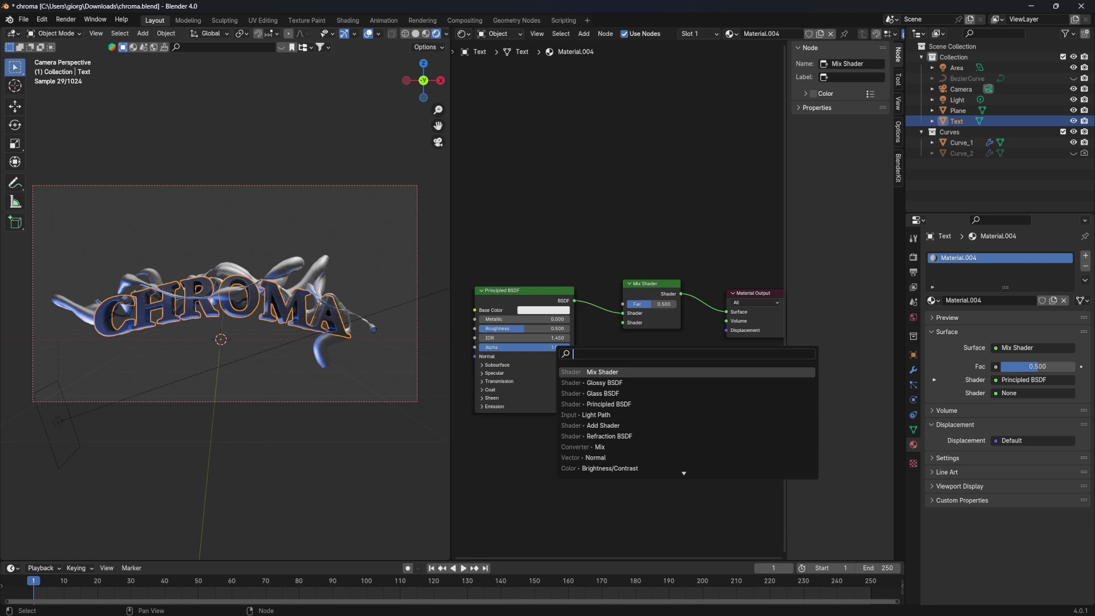
{"action": "key", "text": "Down"}
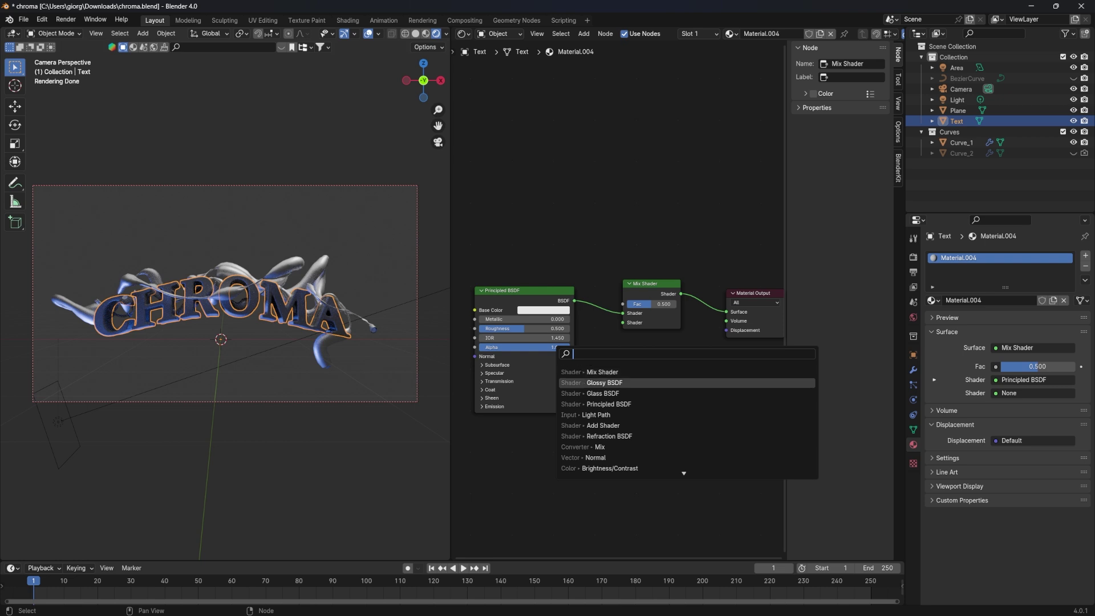
{"action": "key", "text": "Return"}
{"action": "key", "text": "Return"}
{"action": "mouse_move", "coordinate": [664, 364]}
{"action": "left_mouse_down"}
{"action": "mouse_move", "coordinate": [617, 308]}
{"action": "mouse_move", "coordinate": [626, 323]}
{"action": "mouse_move", "coordinate": [670, 309]}
{"action": "left_mouse_up"}
Step: Set the text's Base Color to blue and reset the new area light's location
{"action": "left_click", "coordinate": [543, 310]}
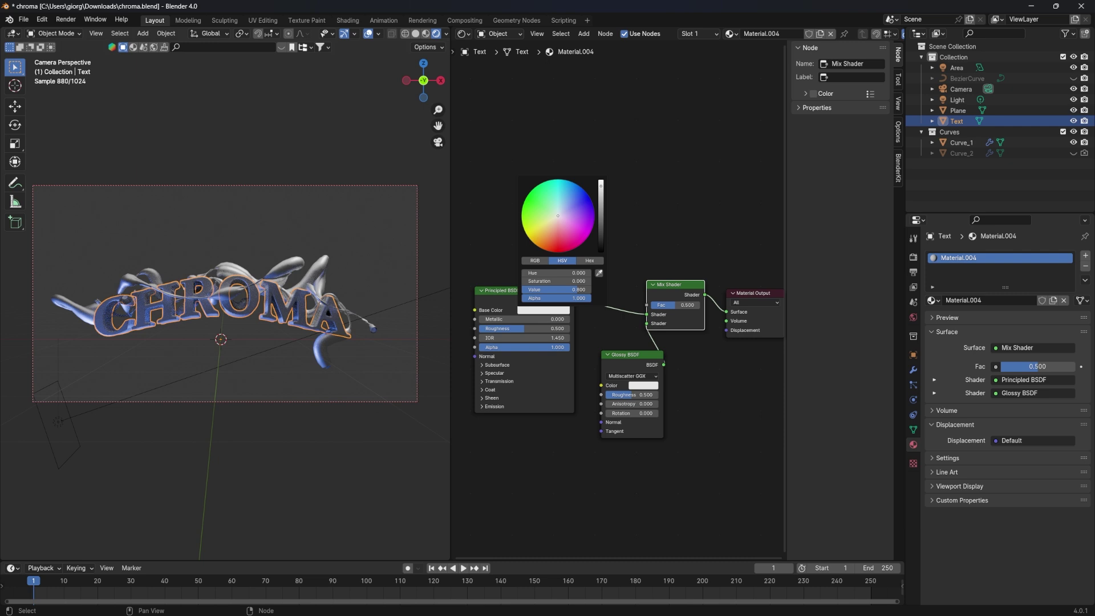
{"action": "left_click", "coordinate": [578, 195]}
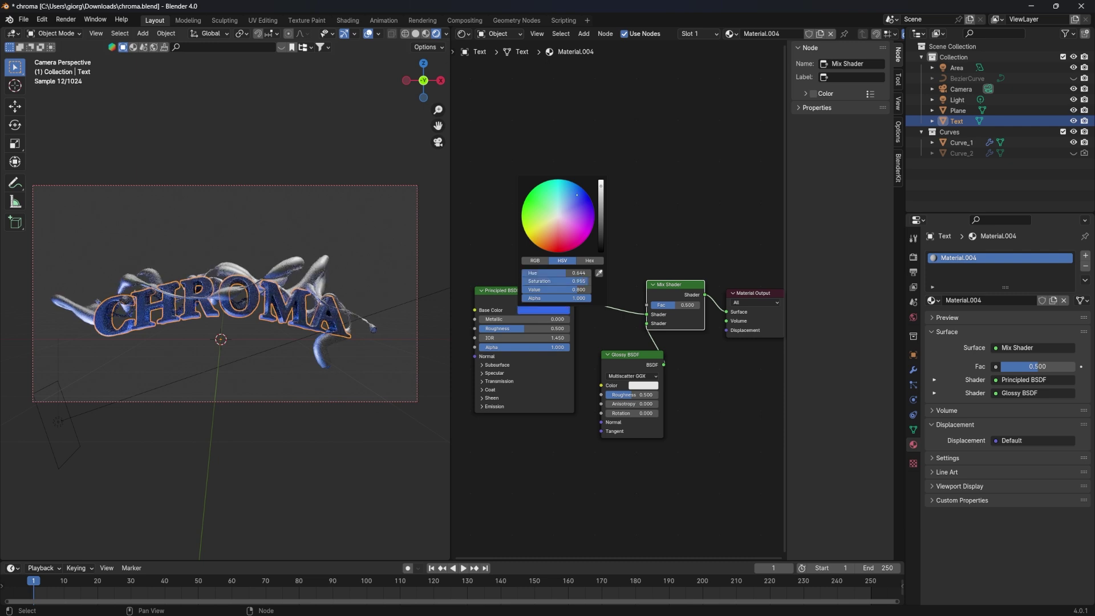
{"action": "left_click_drag", "start_coordinate": [577, 195], "coordinate": [571, 195]}
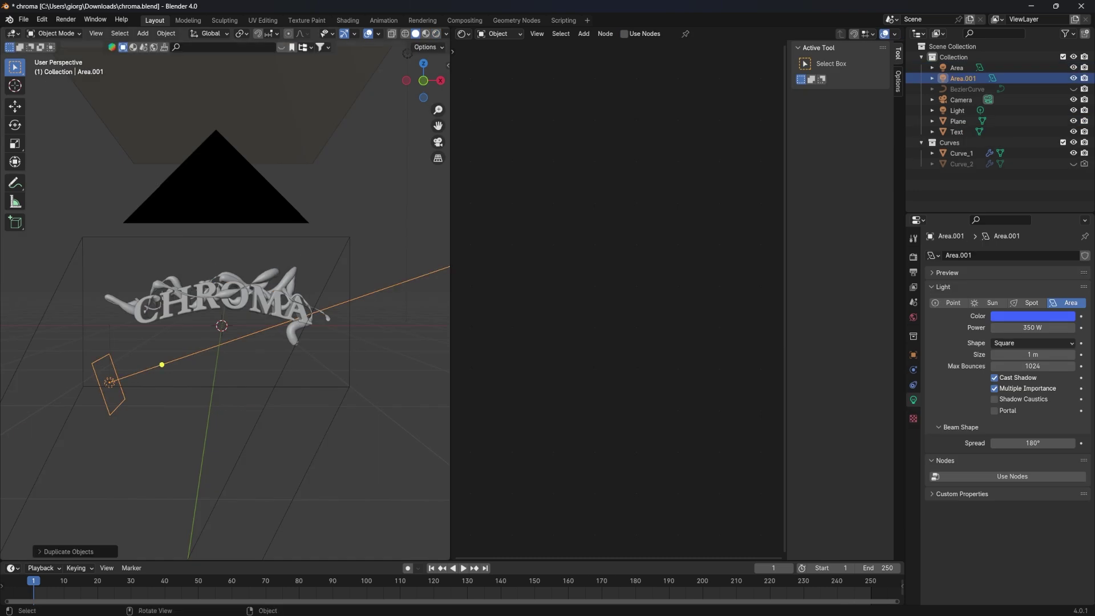
{"action": "key", "text": "alt+g"}
Step: Move Area.001 along Y and rotate it about Y toward the text
{"action": "key", "text": "g"}
{"action": "key", "text": "y"}
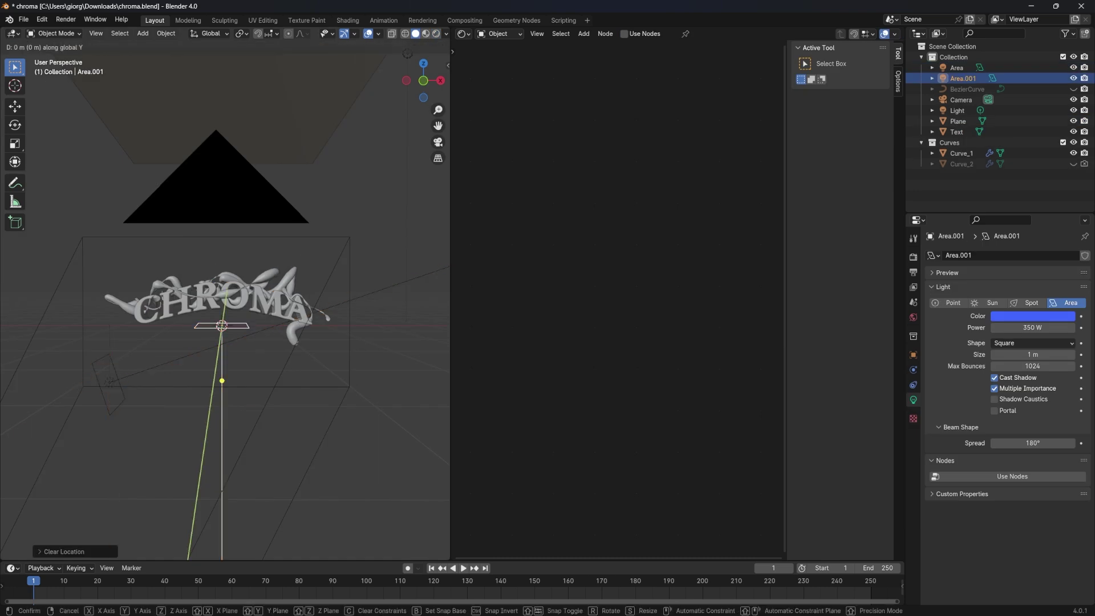
{"action": "key", "text": "Return"}
{"action": "key", "text": "r"}
{"action": "key", "text": "y"}
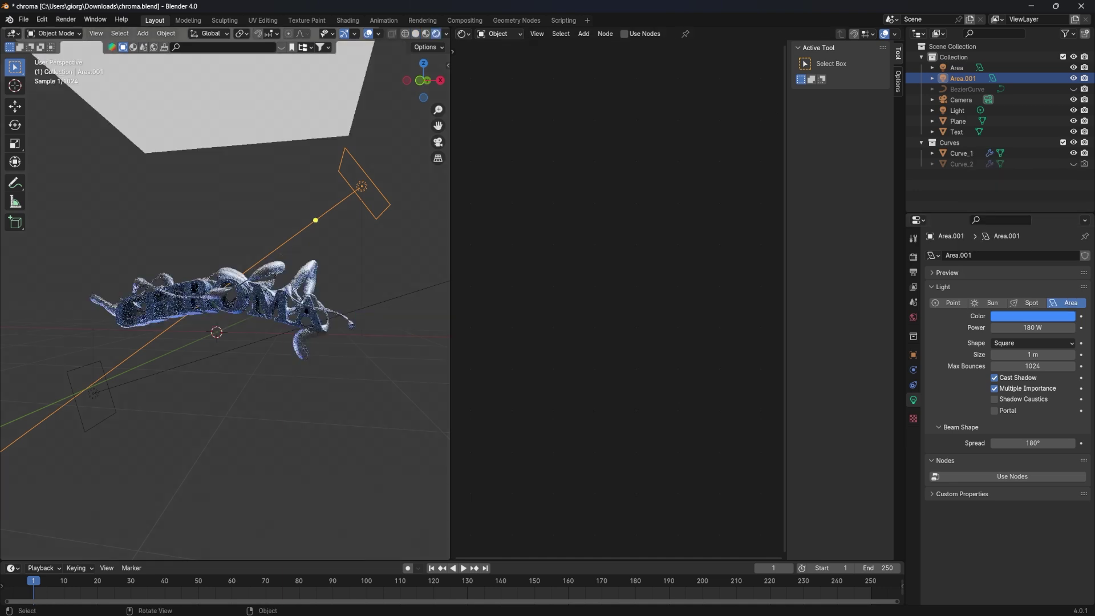
Step: Set Metallic 0.700, Roughness 0.350 and Glossy roughness 0.700, then save the file
{"action": "key", "text": "Tab"}
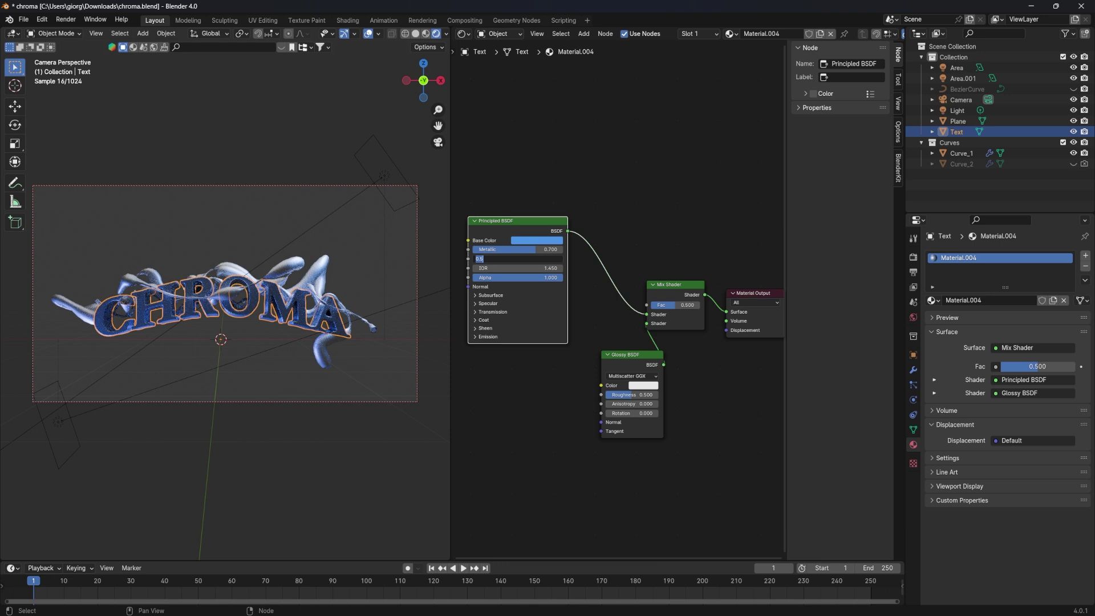
{"action": "type", "text": "35"}
{"action": "key", "text": "Return"}
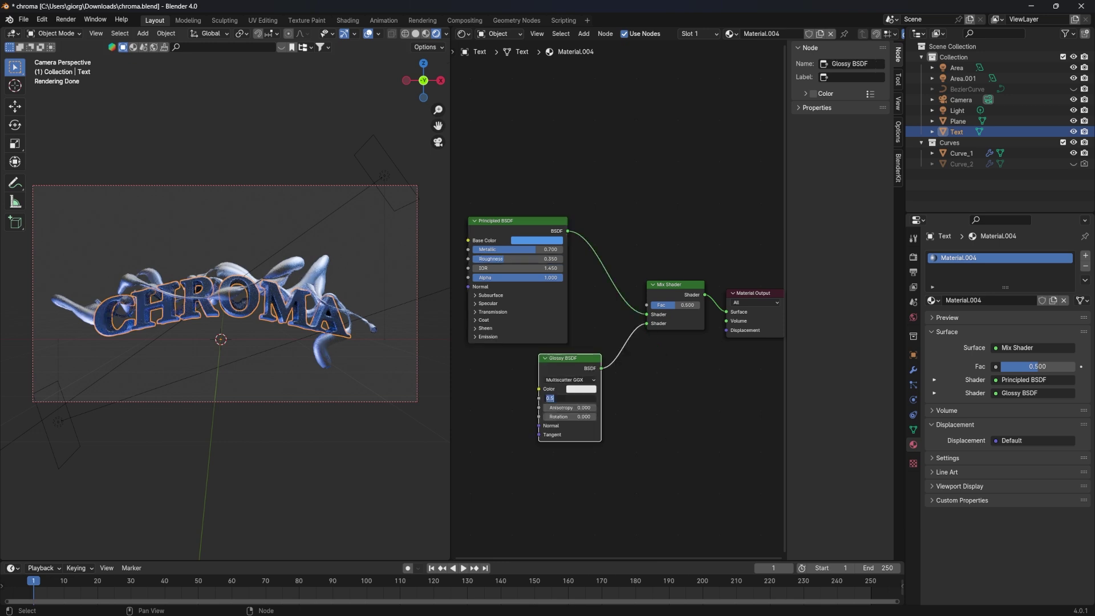
{"action": "type", "text": ".7"}
{"action": "key", "text": "Return"}
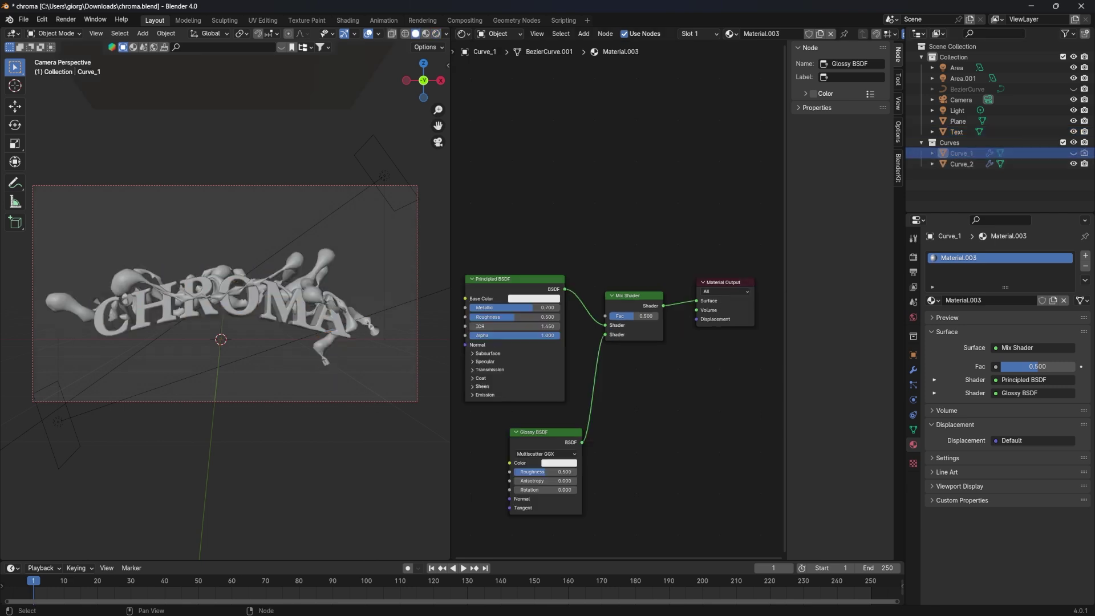
{"action": "key", "text": "ctrl+s"}
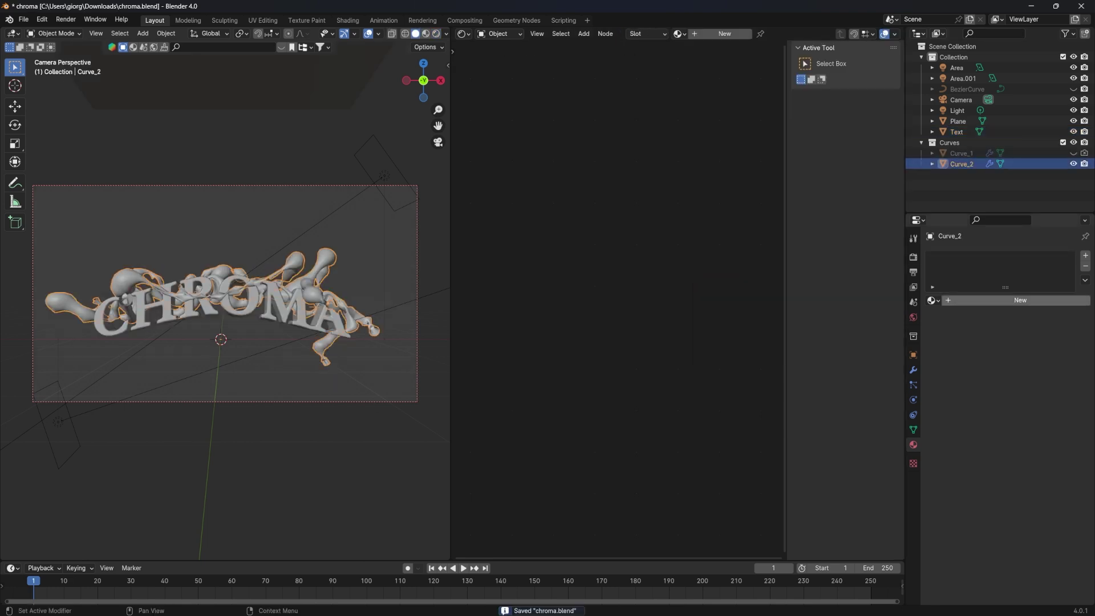
Step: Give Curve_2 a new material with three stacked Refraction BSDF nodes replacing Principled
{"action": "left_click", "coordinate": [1020, 300]}
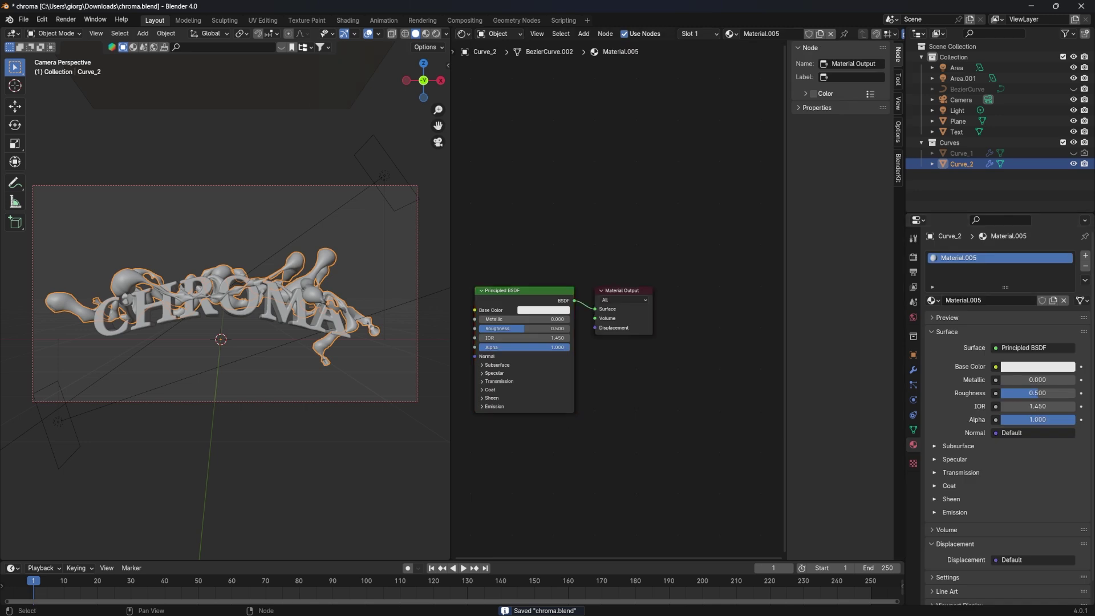
{"action": "key", "text": "Delete"}
{"action": "key", "text": "shift+a"}
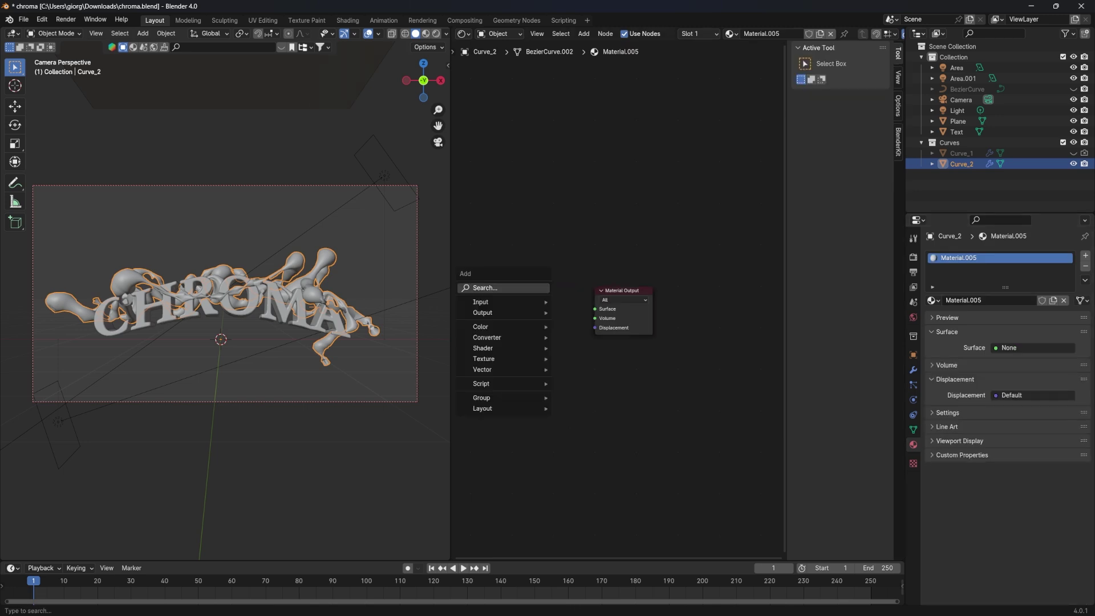
{"action": "type", "text": "refrac"}
{"action": "key", "text": "Return"}
{"action": "left_click", "coordinate": [522, 306]}
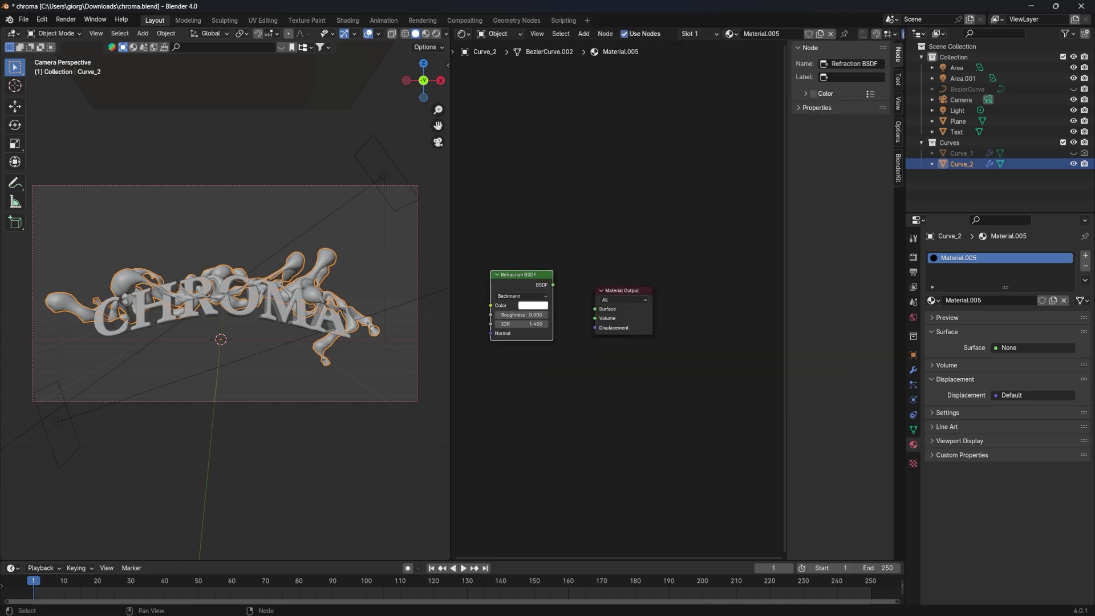
{"action": "key", "text": "shift+d"}
{"action": "left_click", "coordinate": [522, 388]}
{"action": "key", "text": "shift+d"}
{"action": "left_click", "coordinate": [520, 468]}
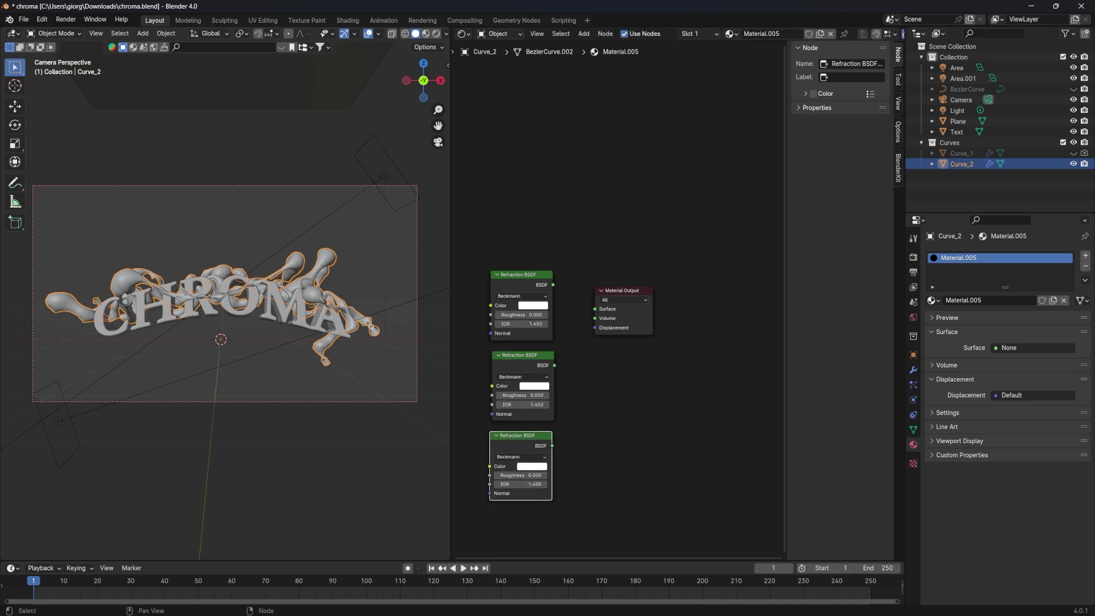
Step: Set the refraction nodes' IOR values to 1.400 and 1.500
{"action": "left_click", "coordinate": [522, 334]}
{"action": "left_click", "coordinate": [521, 323]}
{"action": "type", "text": "1.4"}
{"action": "key", "text": "Return"}
{"action": "left_click", "coordinate": [523, 404]}
{"action": "left_click", "coordinate": [521, 485]}
{"action": "type", "text": "1.5"}
{"action": "key", "text": "Return"}
Step: Make the first refraction node blue by zeroing its red and green channels
{"action": "left_click", "coordinate": [533, 305]}
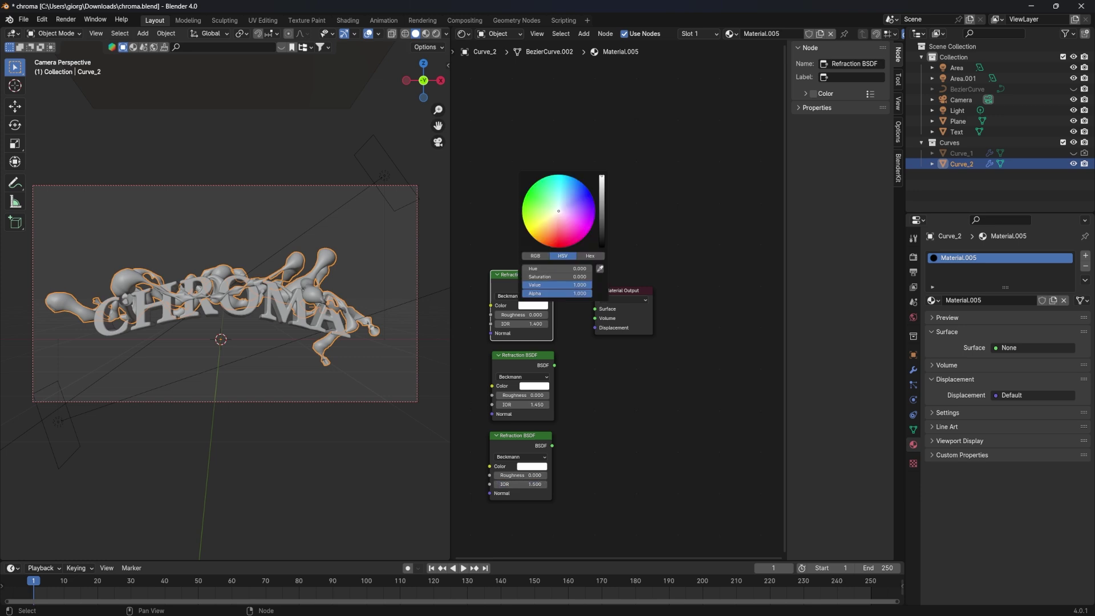
{"action": "left_click", "coordinate": [557, 268]}
{"action": "type", "text": "0"}
{"action": "key", "text": "Return"}
{"action": "left_click", "coordinate": [557, 276]}
{"action": "type", "text": "0"}
{"action": "key", "text": "Return"}
Step: Colour the second refraction node red and the third green
{"action": "left_click", "coordinate": [534, 386]}
{"action": "left_click", "coordinate": [557, 356]}
{"action": "type", "text": "0"}
{"action": "key", "text": "Tab"}
{"action": "type", "text": "0"}
{"action": "key", "text": "Return"}
{"action": "left_click", "coordinate": [532, 466]}
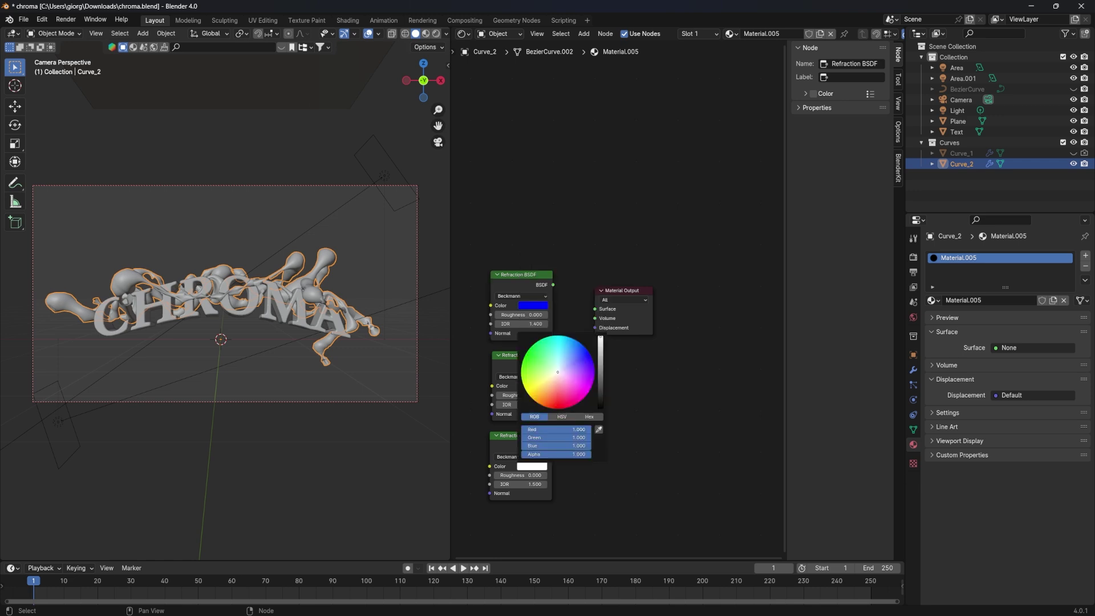
{"action": "left_click", "coordinate": [556, 429]}
{"action": "type", "text": "0"}
{"action": "key", "text": "Return"}
{"action": "type", "text": "0"}
Step: Reorder the nodes red, green, blue and add an Add Shader beside the output
{"action": "left_click_drag", "start_coordinate": [507, 355], "coordinate": [500, 199]}
{"action": "mouse_move", "coordinate": [519, 274]}
{"action": "left_mouse_down"}
{"action": "mouse_move", "coordinate": [519, 346]}
{"action": "mouse_move", "coordinate": [483, 424]}
{"action": "mouse_move", "coordinate": [510, 284]}
{"action": "left_mouse_up"}
{"action": "left_click_drag", "start_coordinate": [483, 424], "coordinate": [511, 385]}
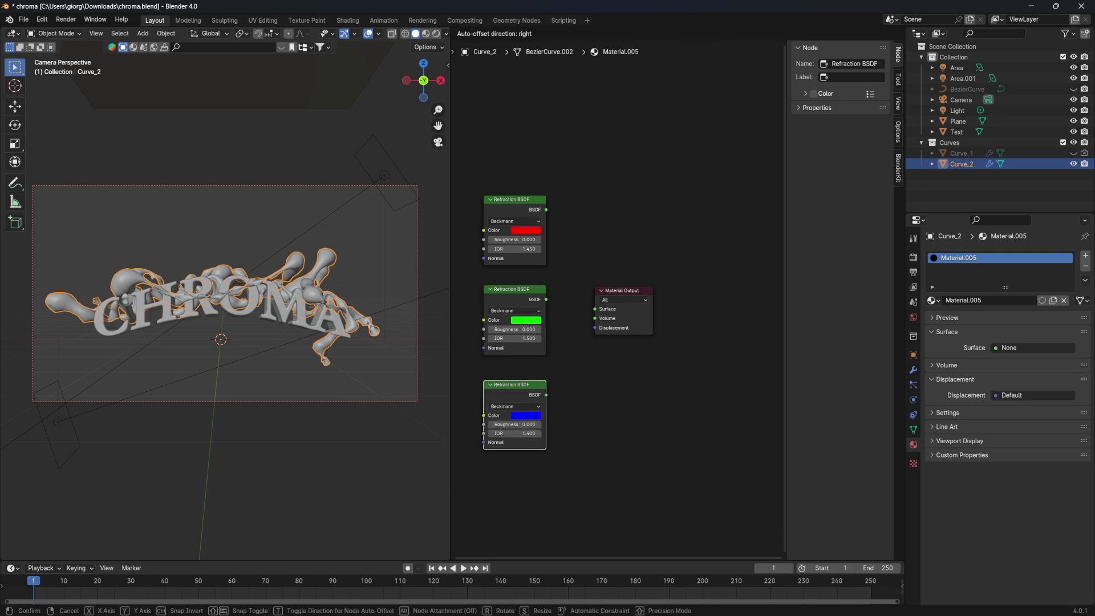
{"action": "key", "text": "shift+a"}
{"action": "type", "text": "aDD"}
{"action": "key", "text": "Return"}
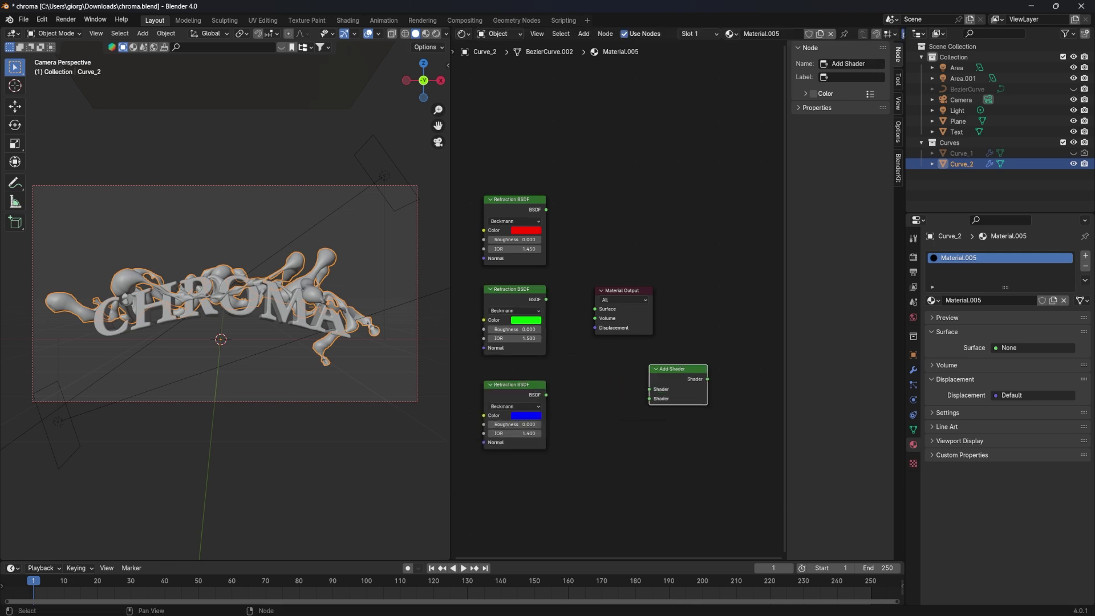
{"action": "left_click_drag", "start_coordinate": [622, 290], "coordinate": [714, 273]}
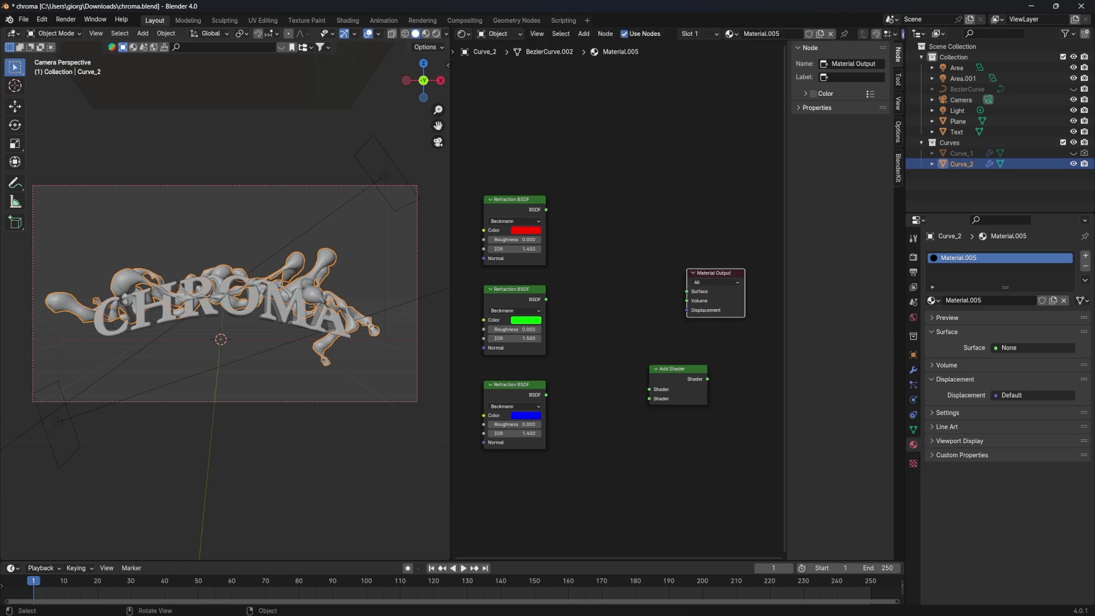
{"action": "left_click", "coordinate": [437, 33]}
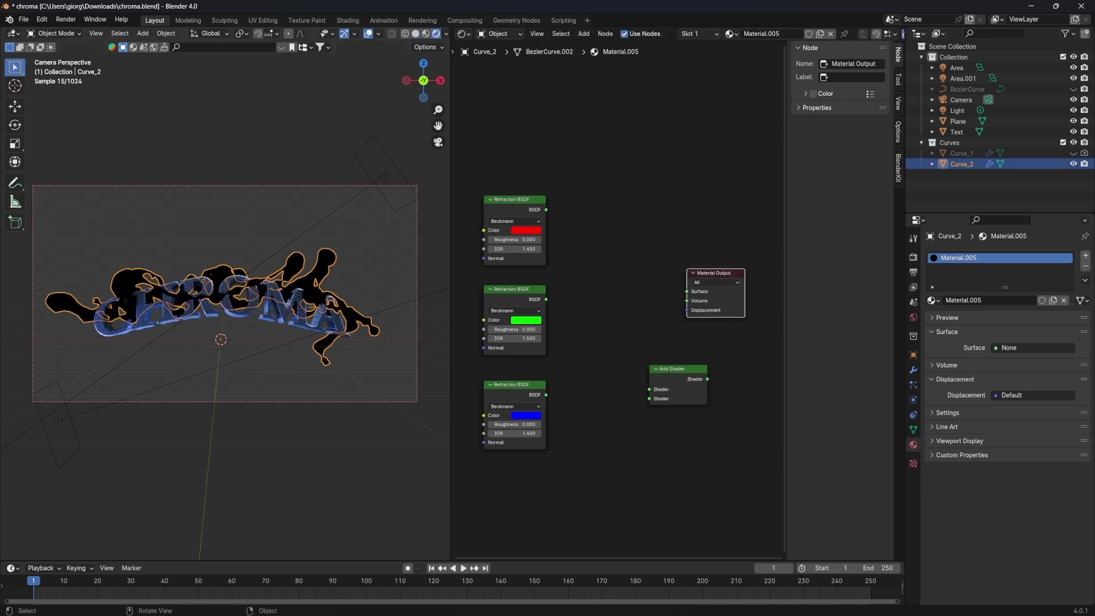
{"action": "mouse_move", "coordinate": [678, 377]}
{"action": "left_mouse_down"}
{"action": "mouse_move", "coordinate": [636, 253]}
{"action": "mouse_move", "coordinate": [633, 318]}
{"action": "left_mouse_up"}
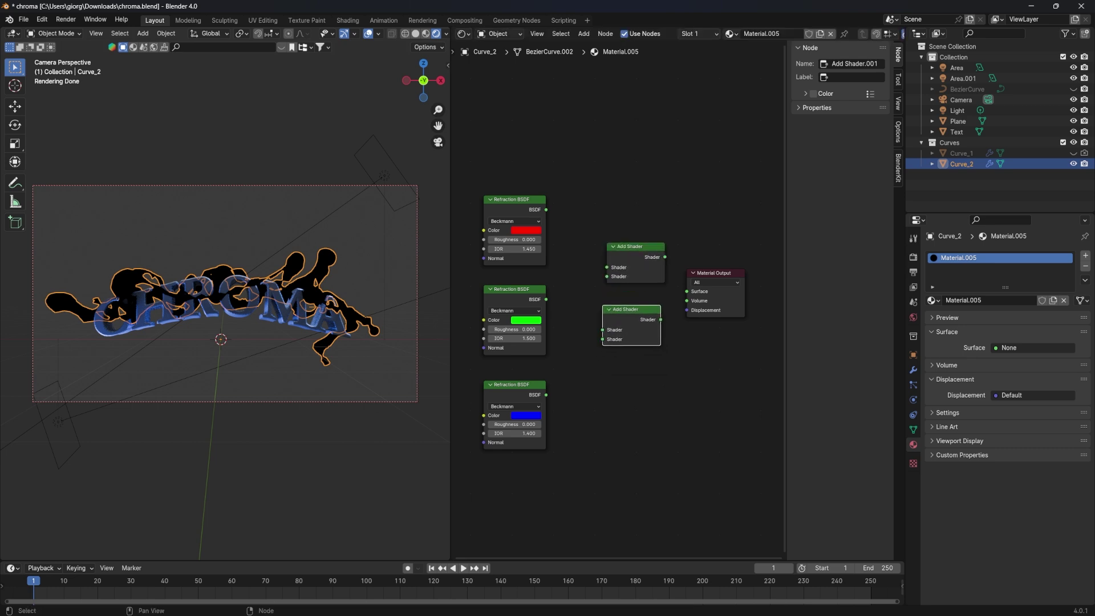
Step: Sum red and green into one Add Shader, then blue via a second into Surface
{"action": "left_click_drag", "start_coordinate": [546, 209], "coordinate": [607, 267]}
{"action": "left_click_drag", "start_coordinate": [546, 298], "coordinate": [606, 277]}
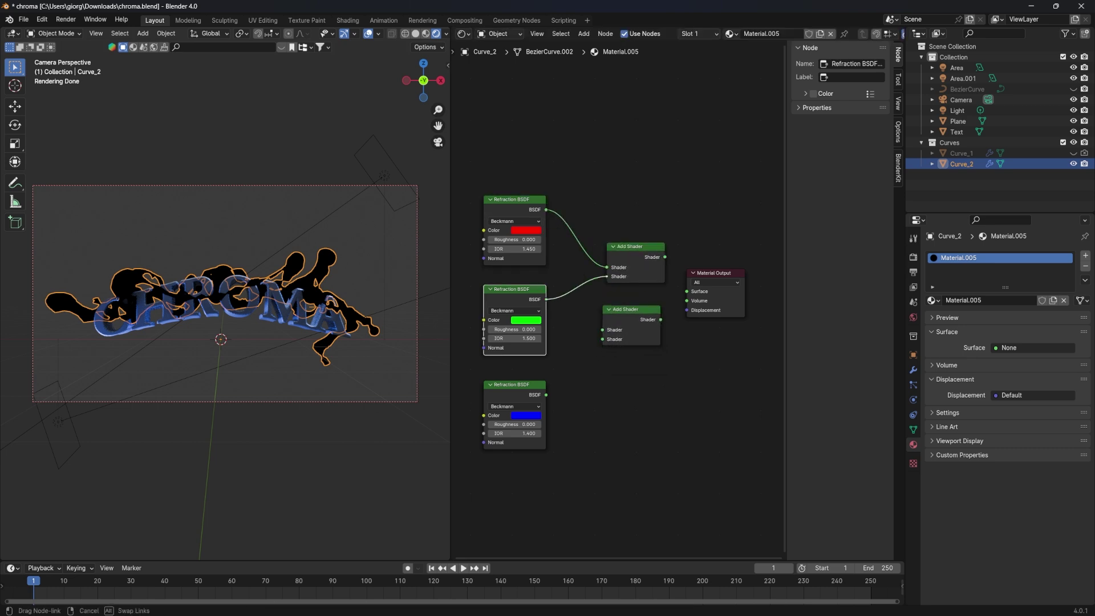
{"action": "mouse_move", "coordinate": [665, 257]}
{"action": "left_mouse_down"}
{"action": "mouse_move", "coordinate": [603, 329]}
{"action": "mouse_move", "coordinate": [687, 291]}
{"action": "mouse_move", "coordinate": [647, 307]}
{"action": "left_mouse_up"}
{"action": "left_click", "coordinate": [631, 309]}
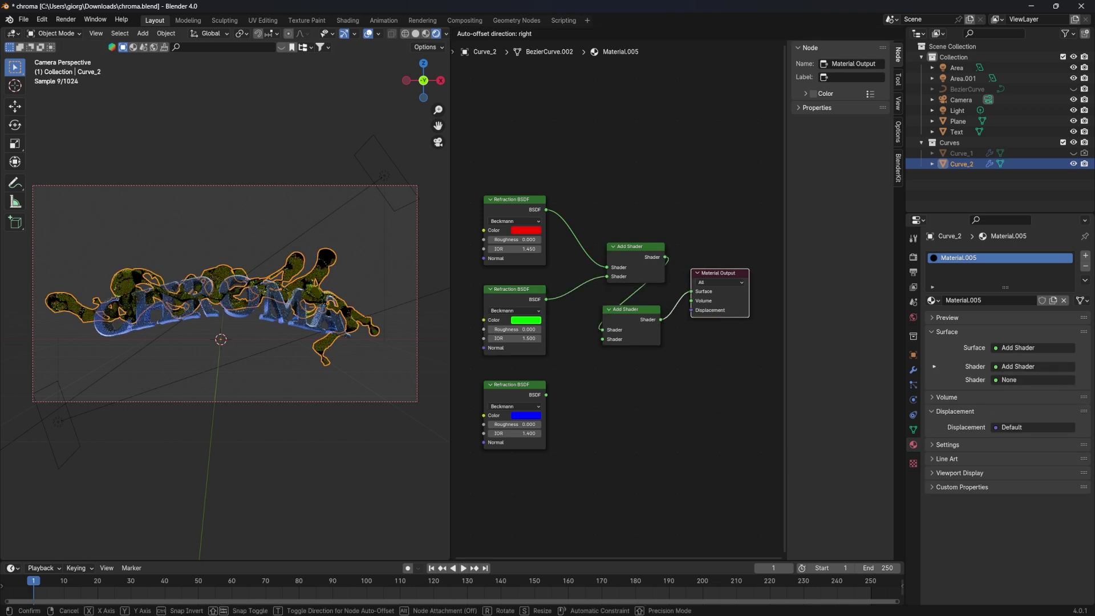
{"action": "left_click_drag", "start_coordinate": [546, 395], "coordinate": [618, 337]}
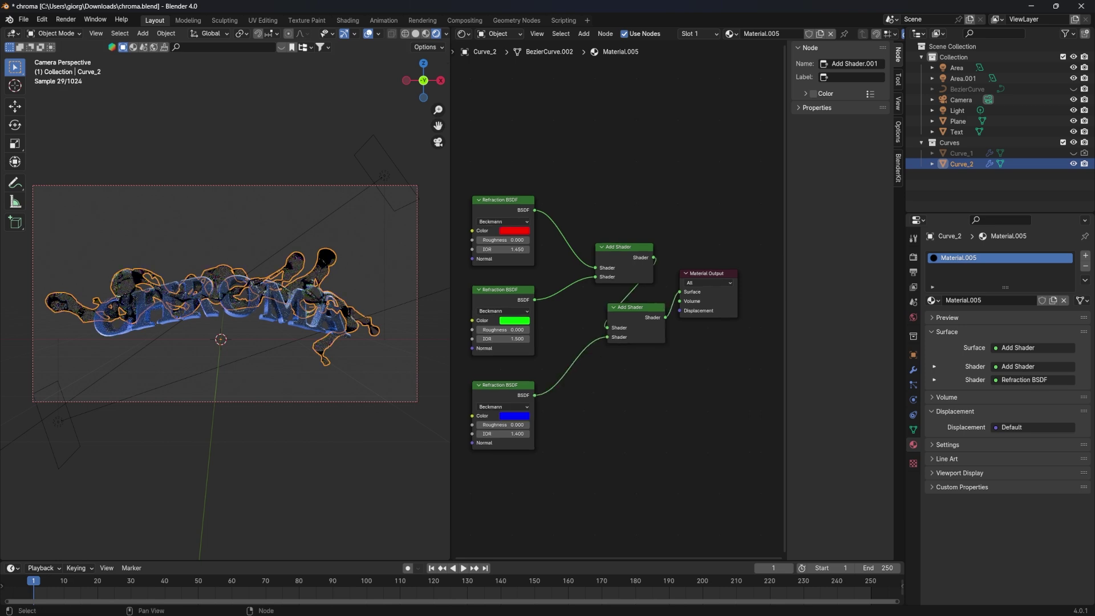
Step: Tidy the node layout, shifting the Material Output and second Add Shader right
{"action": "middle_click_drag", "start_coordinate": [628, 342], "coordinate": [508, 346]}
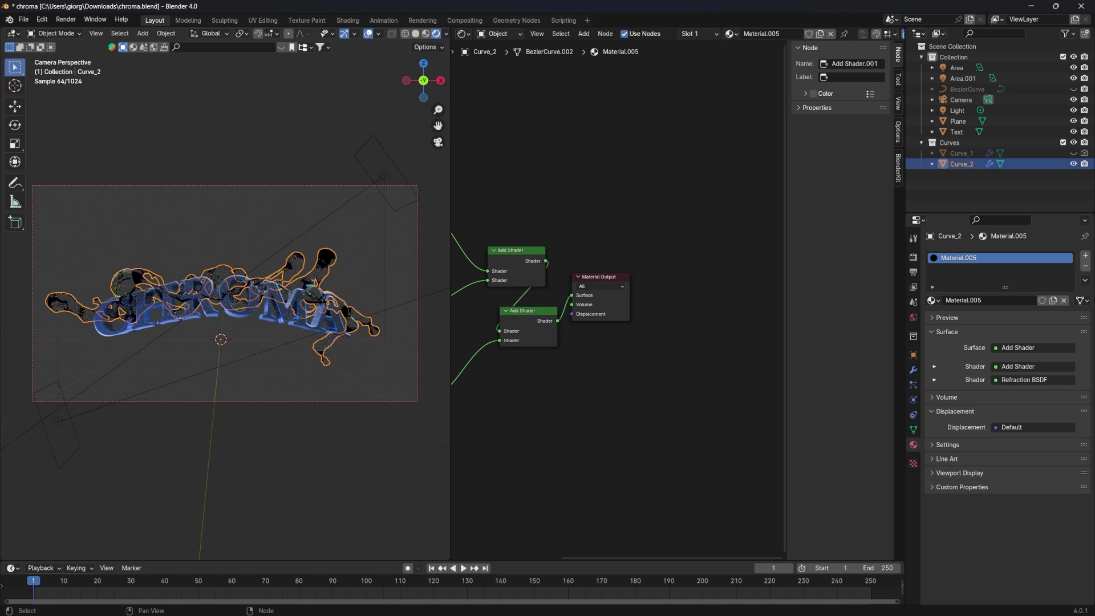
{"action": "left_click_drag", "start_coordinate": [599, 277], "coordinate": [683, 272]}
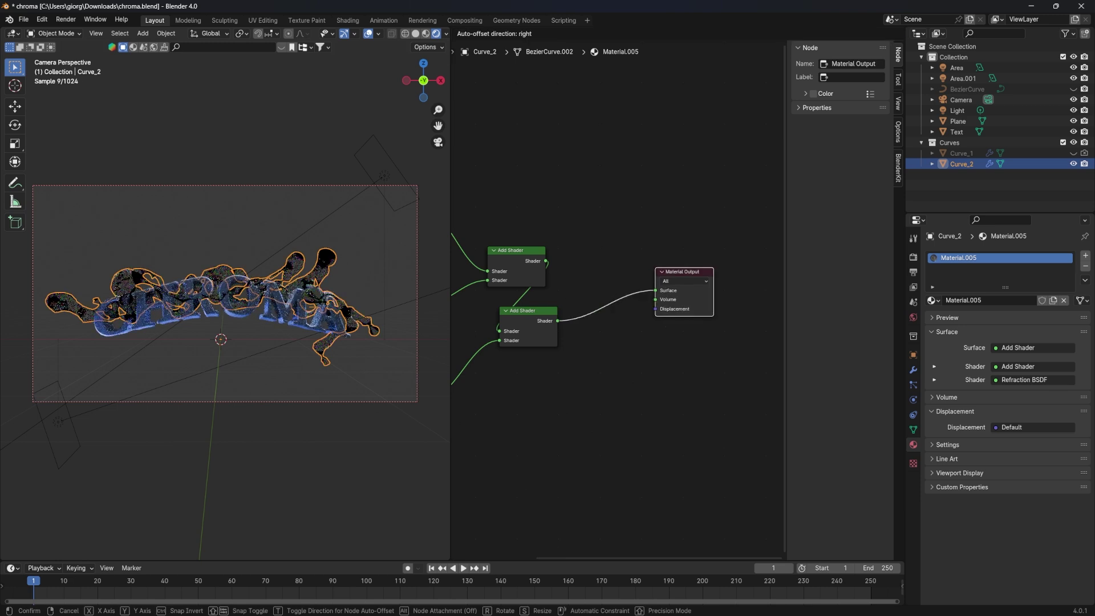
{"action": "left_click_drag", "start_coordinate": [522, 311], "coordinate": [526, 293]}
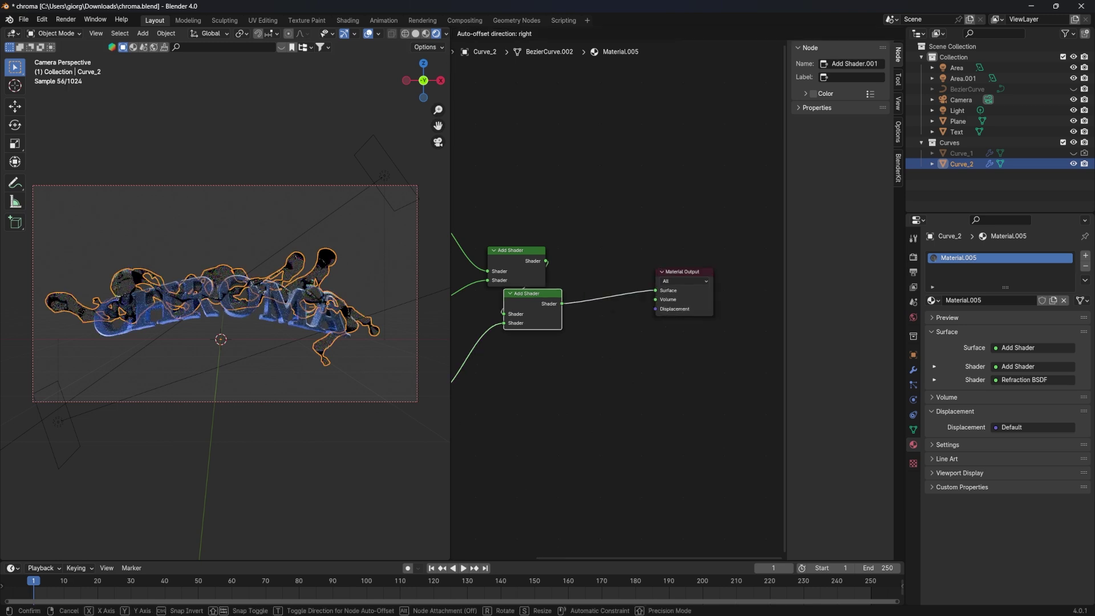
{"action": "key", "text": "z"}
{"action": "left_click", "coordinate": [325, 303]}
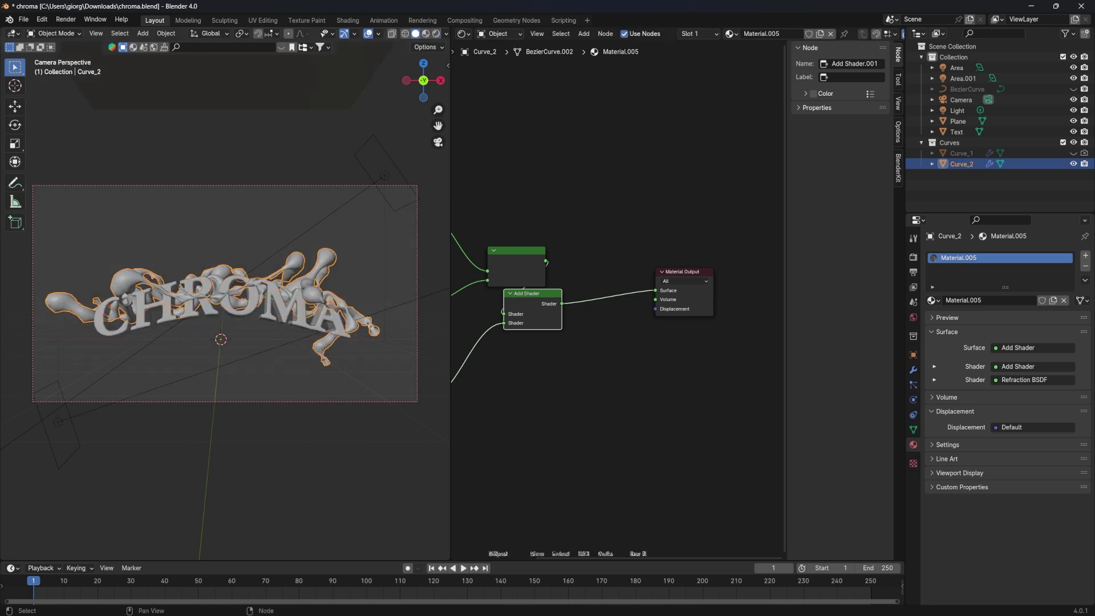
{"action": "left_click_drag", "start_coordinate": [533, 308], "coordinate": [603, 304]}
Step: Insert a Mix Shader before the output and feed a Principled BSDF into it
{"action": "key", "text": "z"}
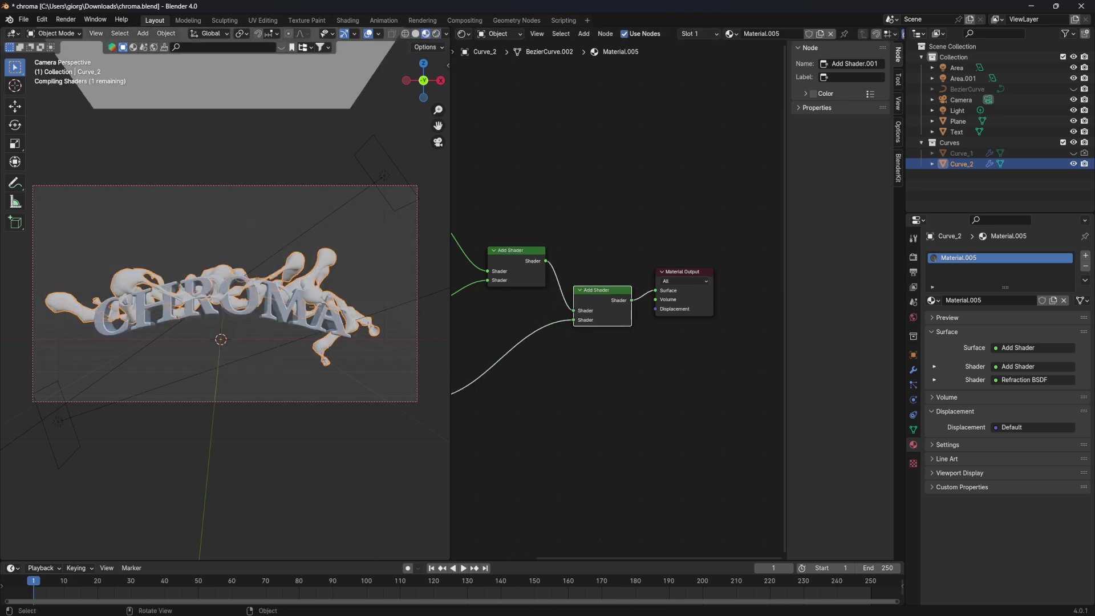
{"action": "key", "text": "shift+a"}
{"action": "type", "text": "MIX SH"}
{"action": "key", "text": "Return"}
{"action": "left_click", "coordinate": [690, 317]}
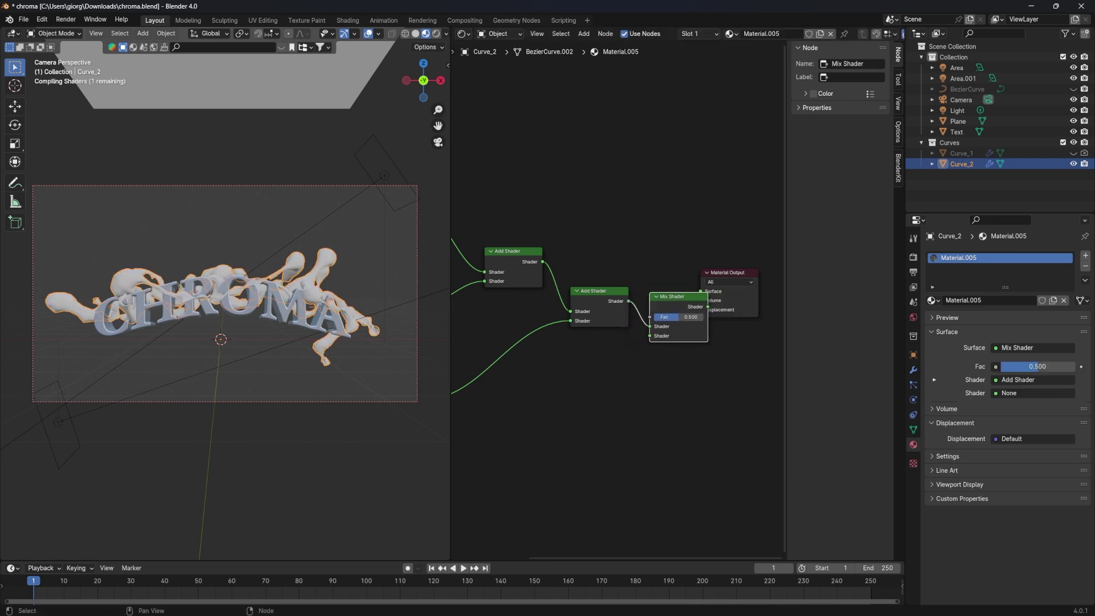
{"action": "key", "text": "shift+a"}
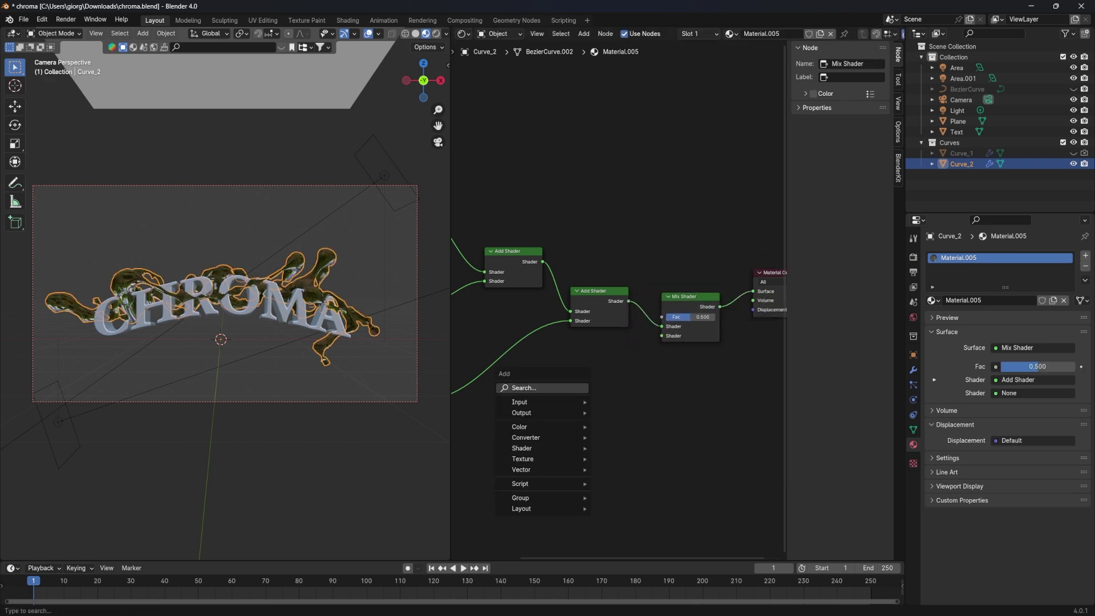
{"action": "type", "text": "PRINC"}
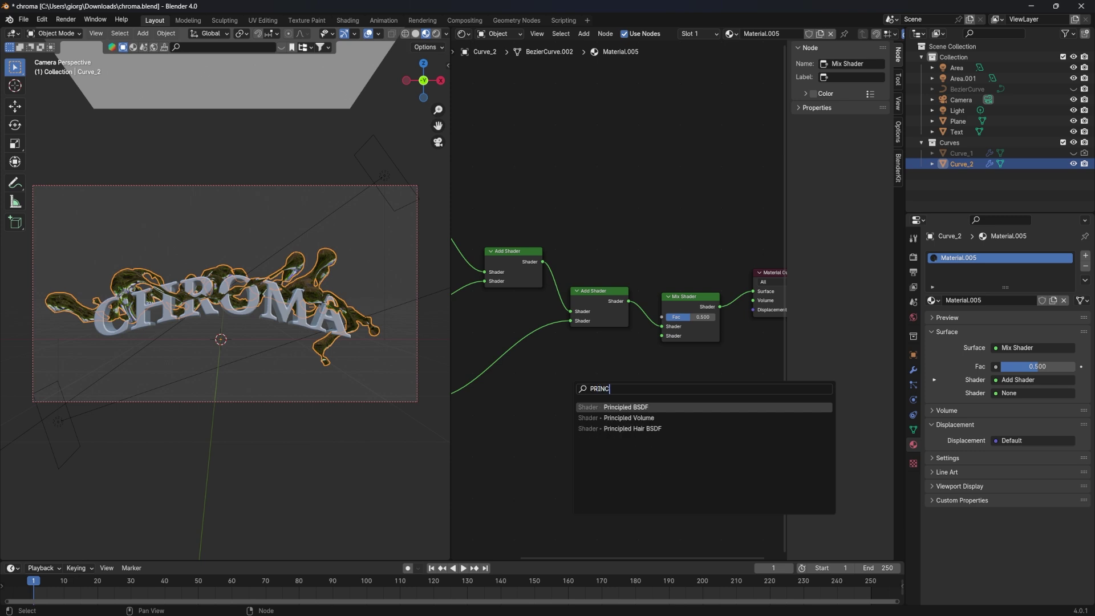
{"action": "key", "text": "Return"}
{"action": "left_click", "coordinate": [622, 400]}
{"action": "mouse_move", "coordinate": [622, 399]}
{"action": "left_mouse_down"}
{"action": "mouse_move", "coordinate": [540, 392]}
{"action": "mouse_move", "coordinate": [663, 335]}
{"action": "left_mouse_up"}
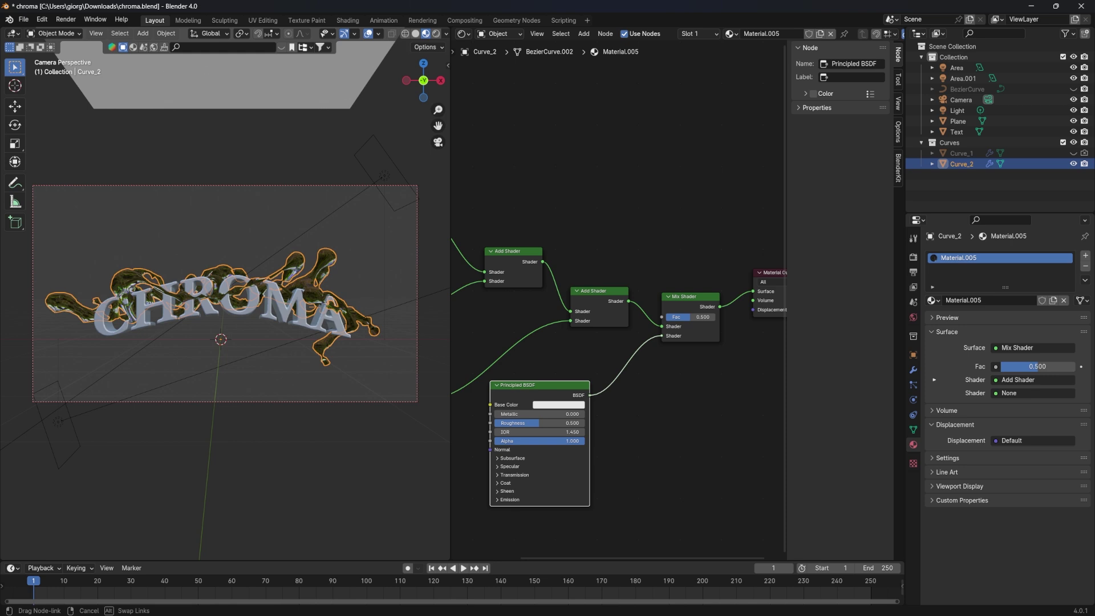
Step: Add a Light Path node, save, and drive the Mix factor with Transmission Depth
{"action": "key", "text": "shift+a"}
{"action": "type", "text": "LIGHT"}
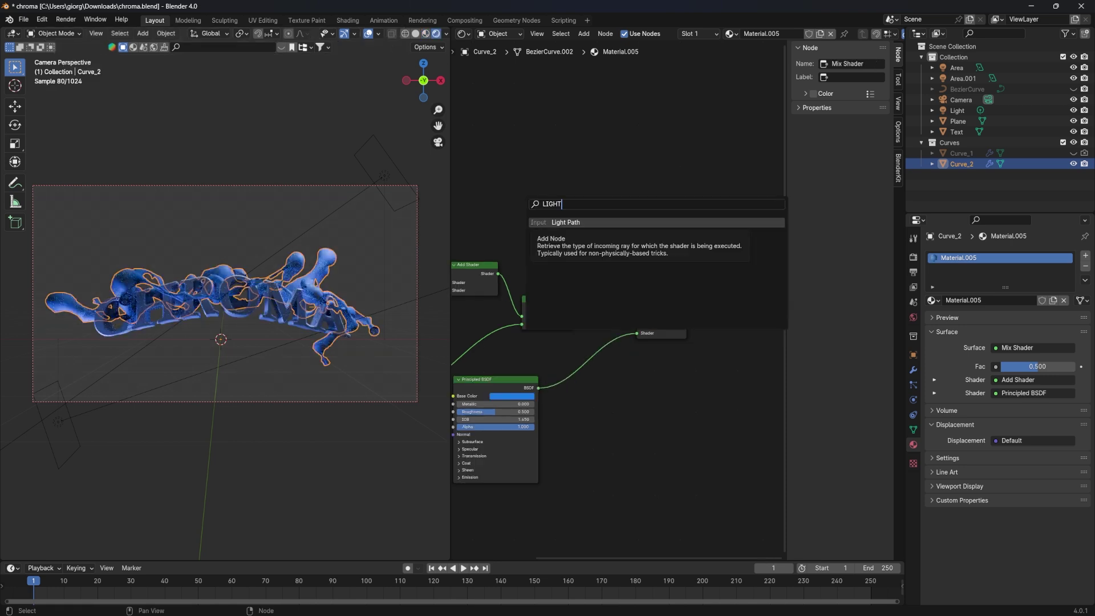
{"action": "key", "text": "Return"}
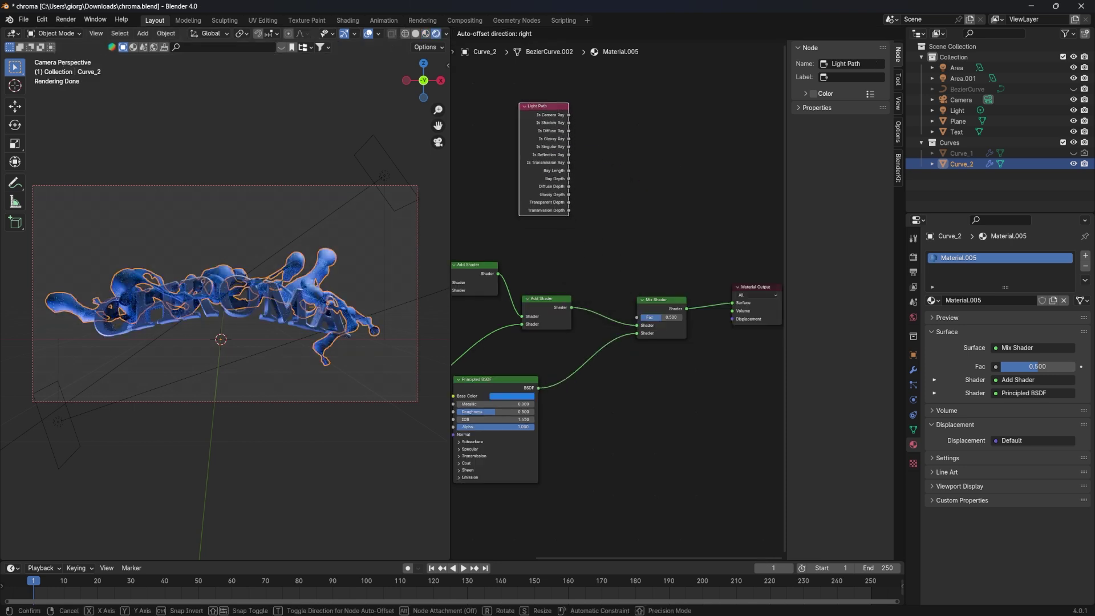
{"action": "key", "text": "Return"}
{"action": "key", "text": "ctrl+s"}
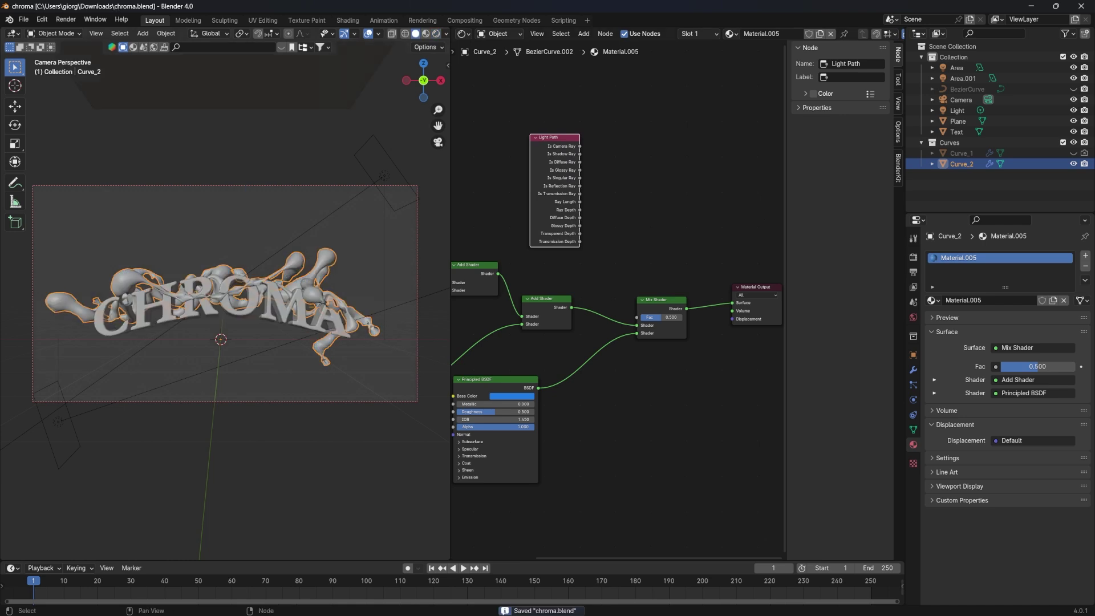
{"action": "left_click_drag", "start_coordinate": [579, 241], "coordinate": [637, 317]}
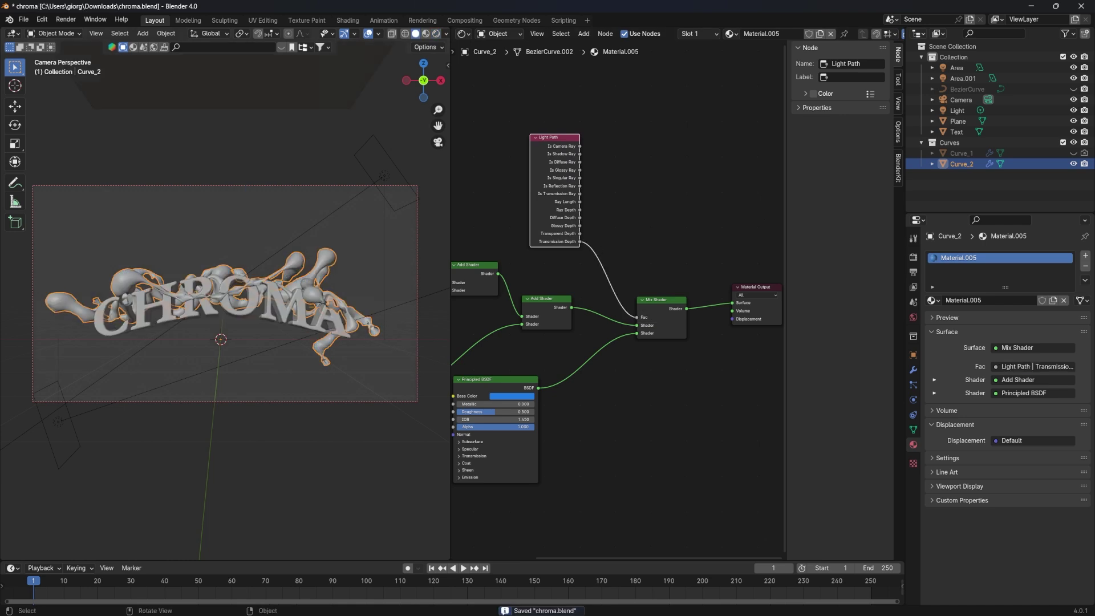
Step: Set roughness 0.200 on the red, green and blue Refraction BSDFs
{"action": "left_click", "coordinate": [522, 220]}
{"action": "type", "text": "0.2"}
{"action": "key", "text": "Return"}
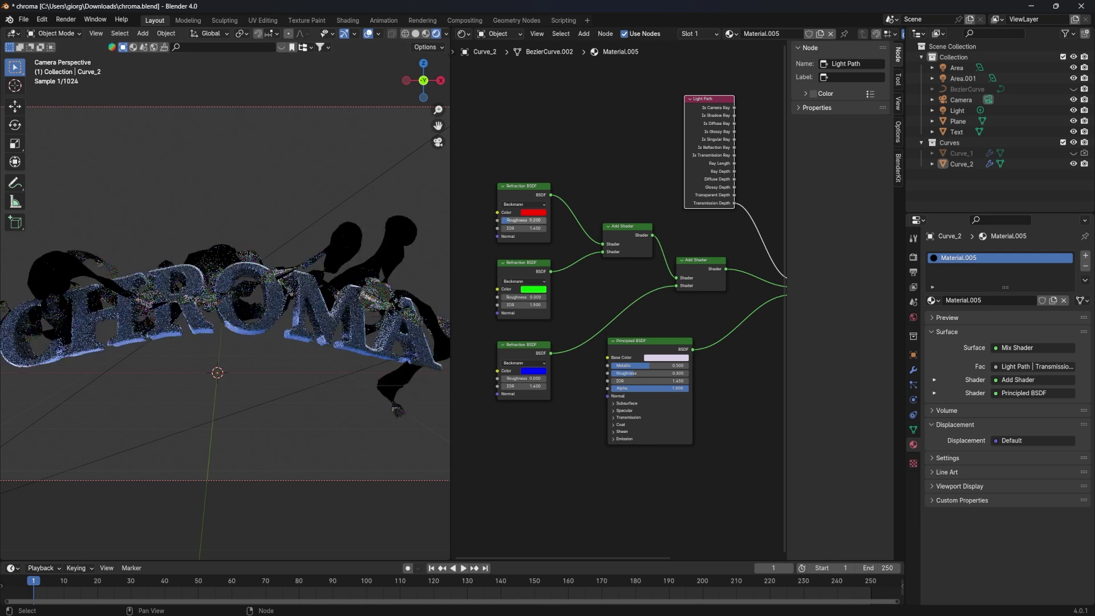
{"action": "left_click", "coordinate": [522, 297]}
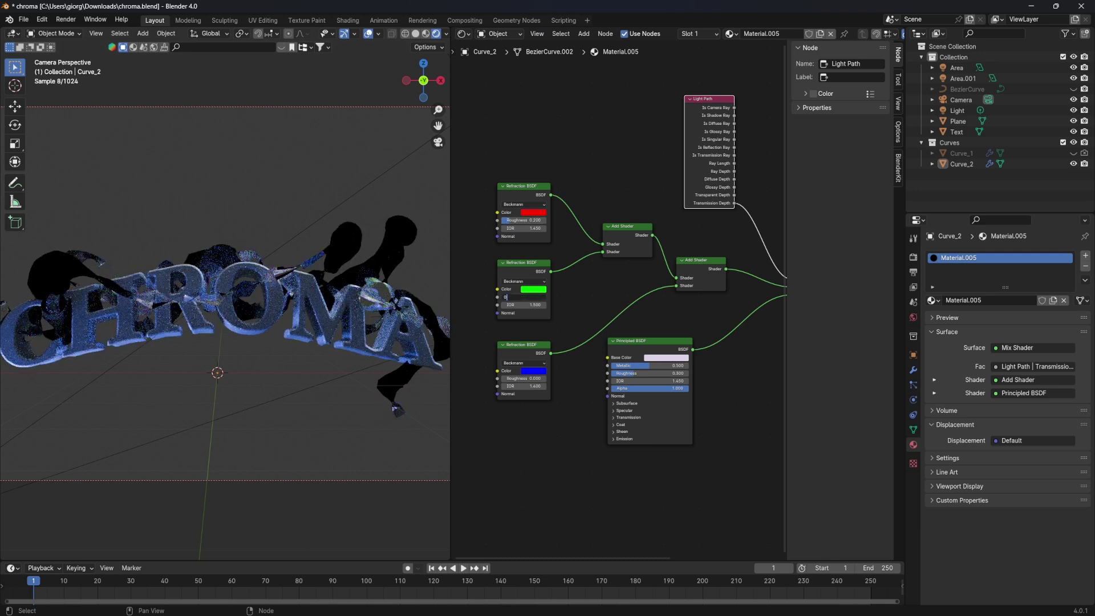
{"action": "type", "text": ".2"}
{"action": "key", "text": "Return"}
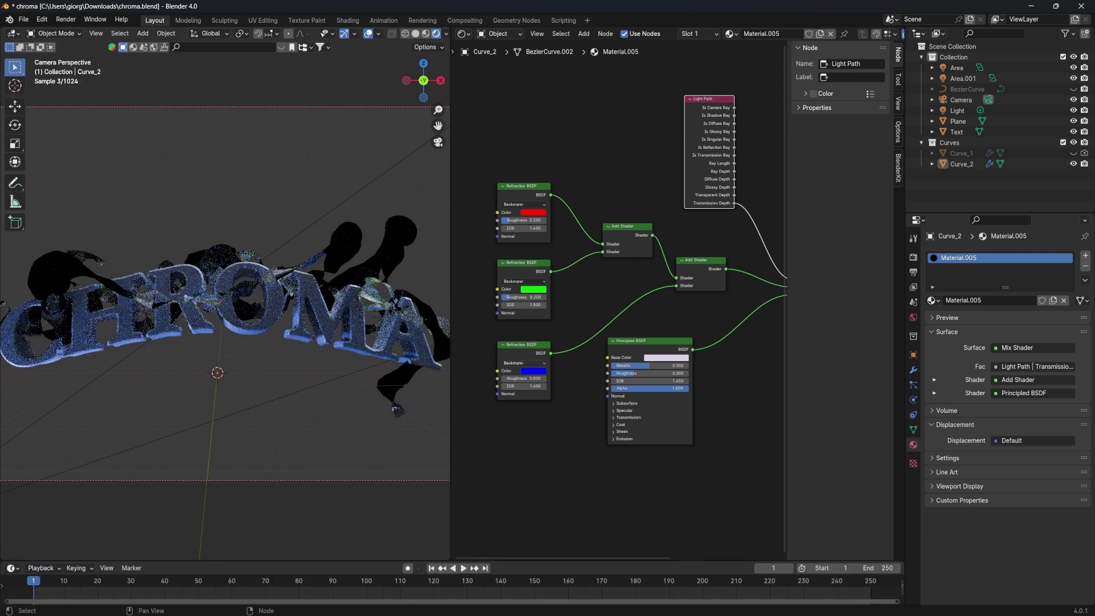
{"action": "left_click", "coordinate": [522, 378]}
{"action": "type", "text": ".2"}
{"action": "key", "text": "Return"}
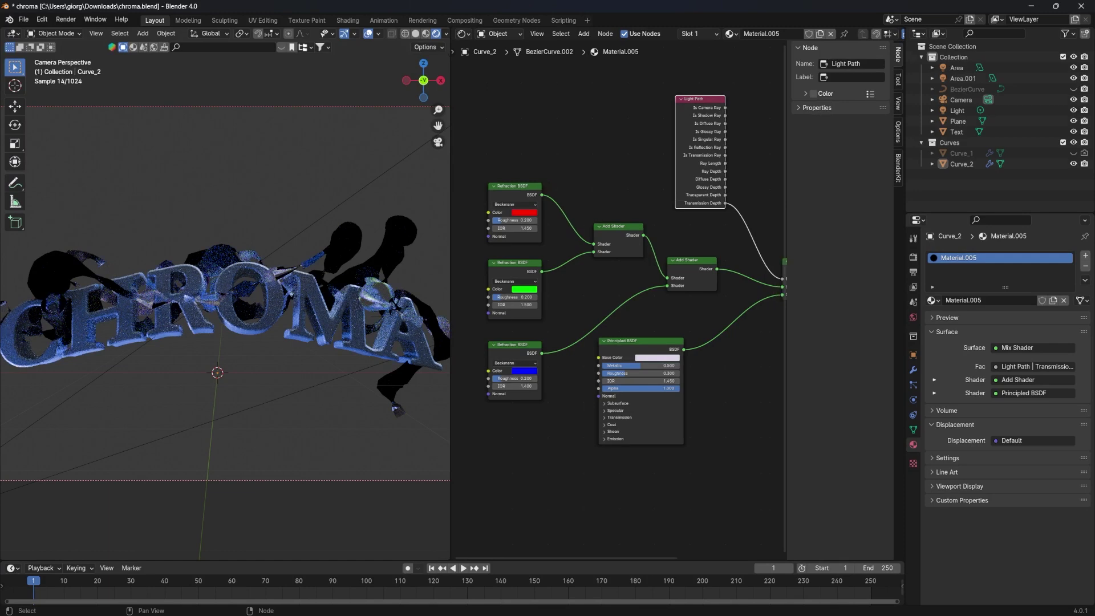
Step: Add a Glass BSDF node and a second Mix Shader connected to the Material Output
{"action": "middle_click_drag", "start_coordinate": [536, 379], "coordinate": [507, 381]}
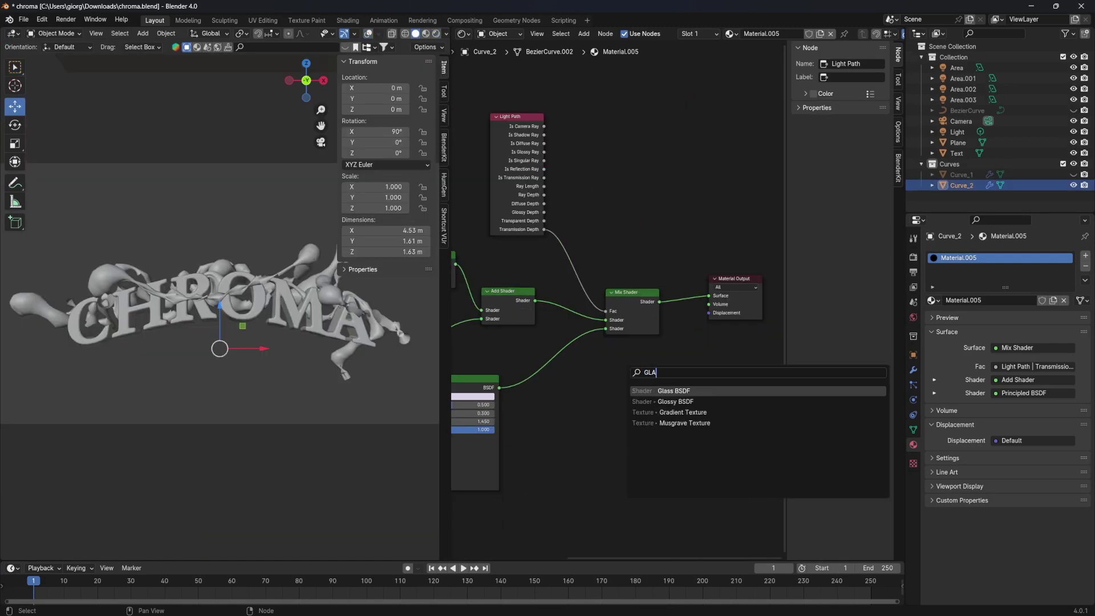
{"action": "key", "text": "Return"}
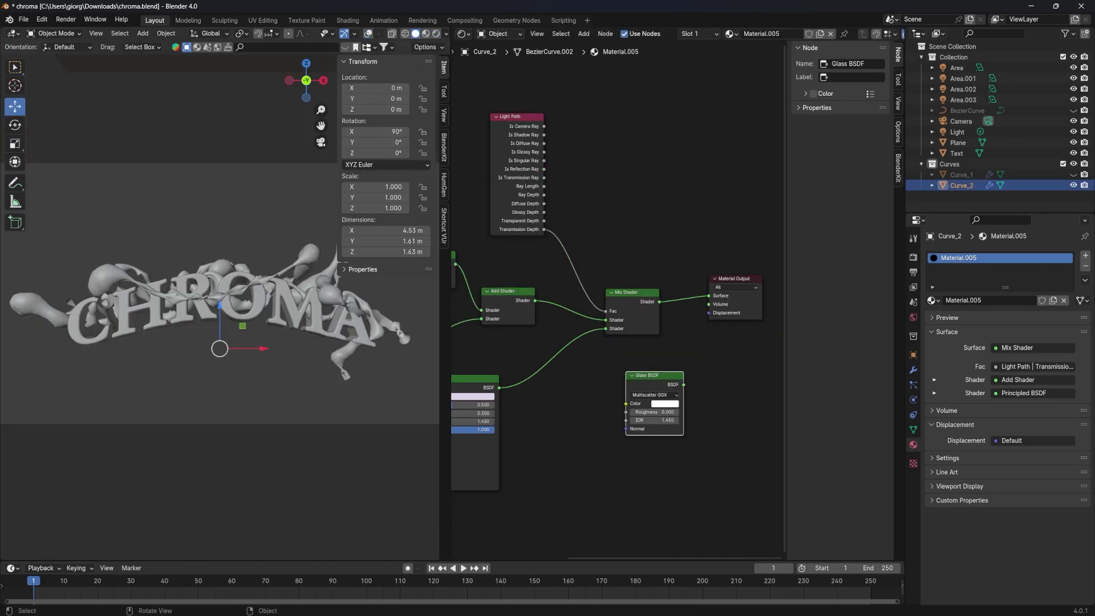
{"action": "key", "text": "Return"}
{"action": "left_click_drag", "start_coordinate": [655, 375], "coordinate": [593, 384]}
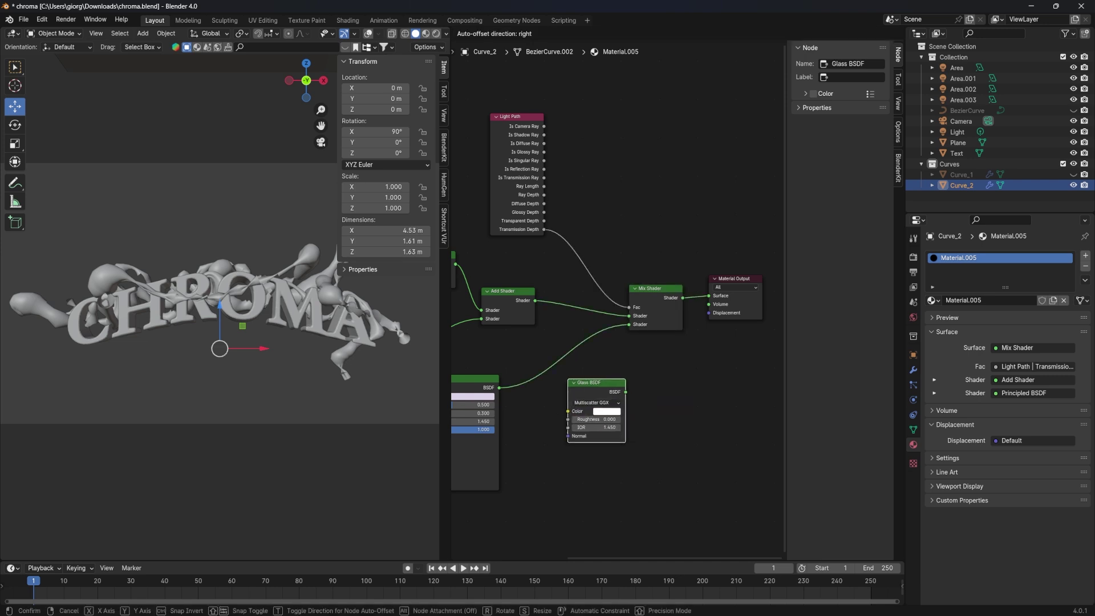
{"action": "key", "text": "shift+d"}
{"action": "mouse_move", "coordinate": [699, 358]}
{"action": "left_mouse_down"}
{"action": "mouse_move", "coordinate": [702, 290]}
{"action": "mouse_move", "coordinate": [645, 377]}
{"action": "mouse_move", "coordinate": [660, 383]}
{"action": "left_mouse_up"}
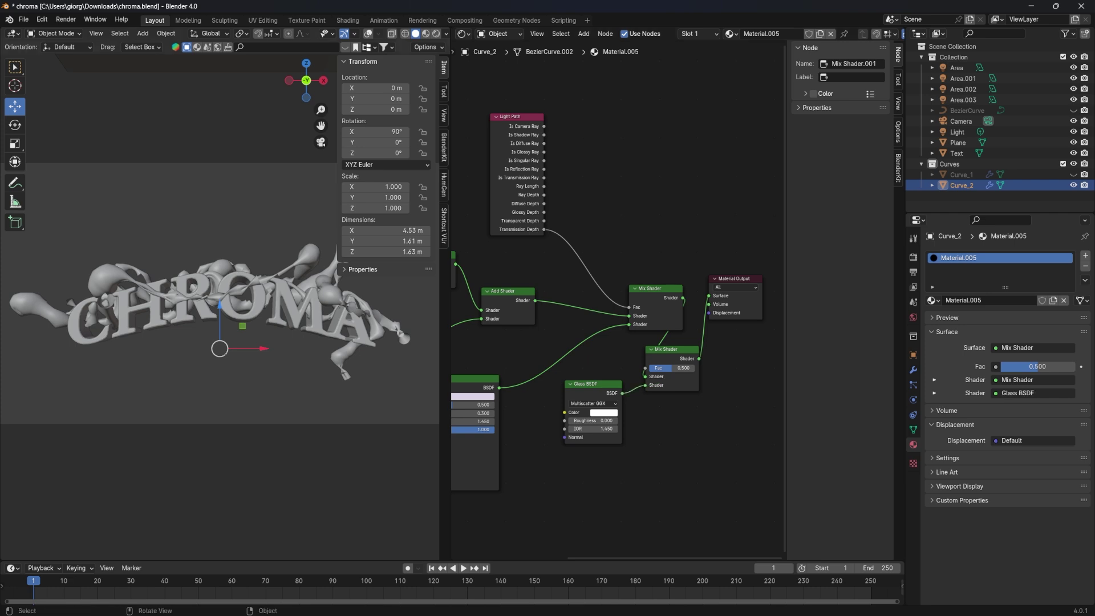
Step: Switch to rendered preview and set the Glass BSDF roughness to 0.5
{"action": "left_click", "coordinate": [436, 33]}
{"action": "double_click", "coordinate": [593, 420]}
{"action": "type", "text": "0.5"}
{"action": "key", "text": "Return"}
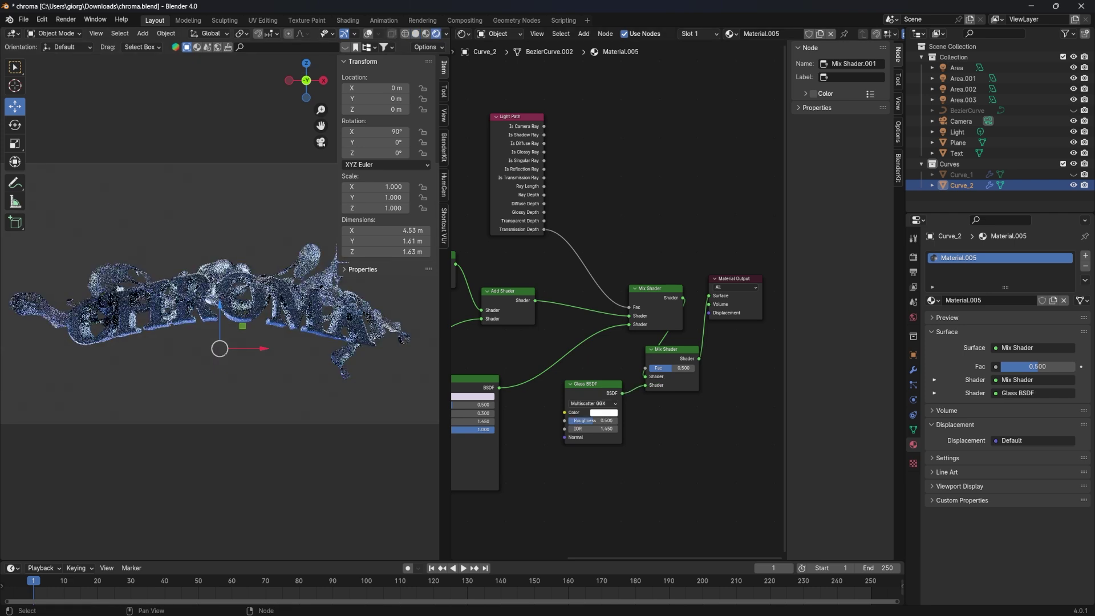
Step: Remove the Principled BSDF and the upper Mix Shader from the node tree
{"action": "left_click_drag", "start_coordinate": [656, 297], "coordinate": [625, 297]}
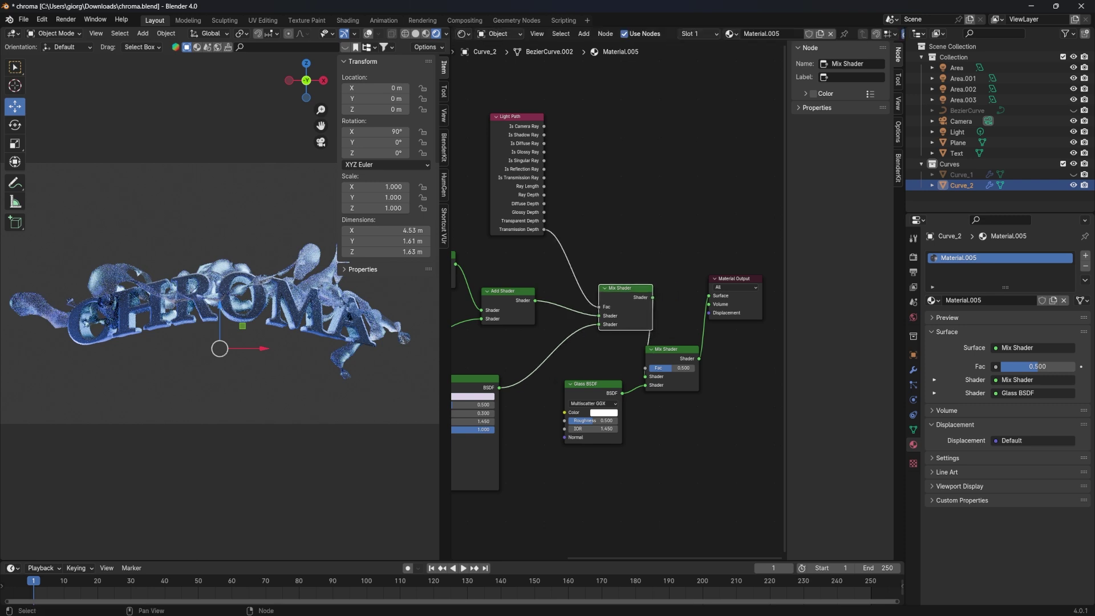
{"action": "key", "text": "alt+a"}
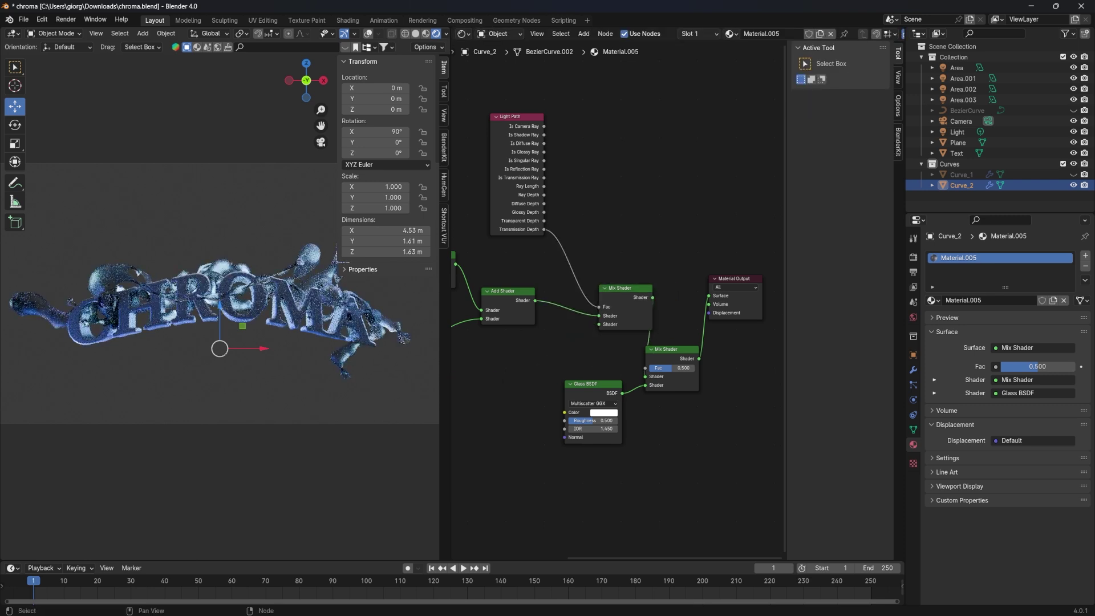
{"action": "left_click", "coordinate": [626, 288]}
{"action": "key", "text": "Delete"}
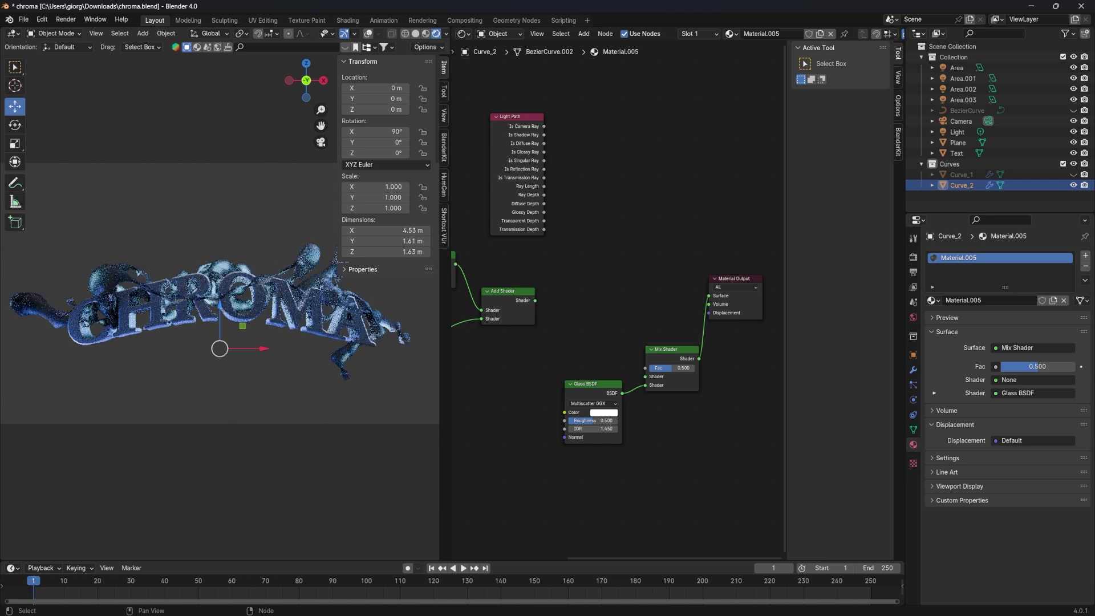
Step: Feed the Add Shader and Transmission Depth into the remaining Mix Shader beside the output
{"action": "left_click", "coordinate": [672, 349]}
{"action": "key", "text": "g"}
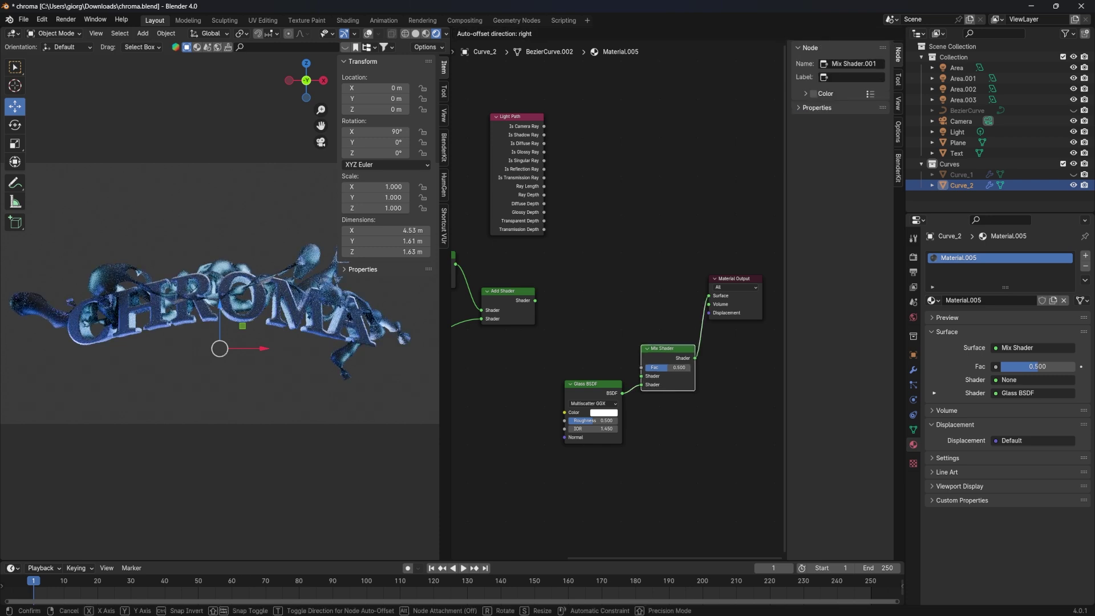
{"action": "key", "text": "Return"}
{"action": "key", "text": "g"}
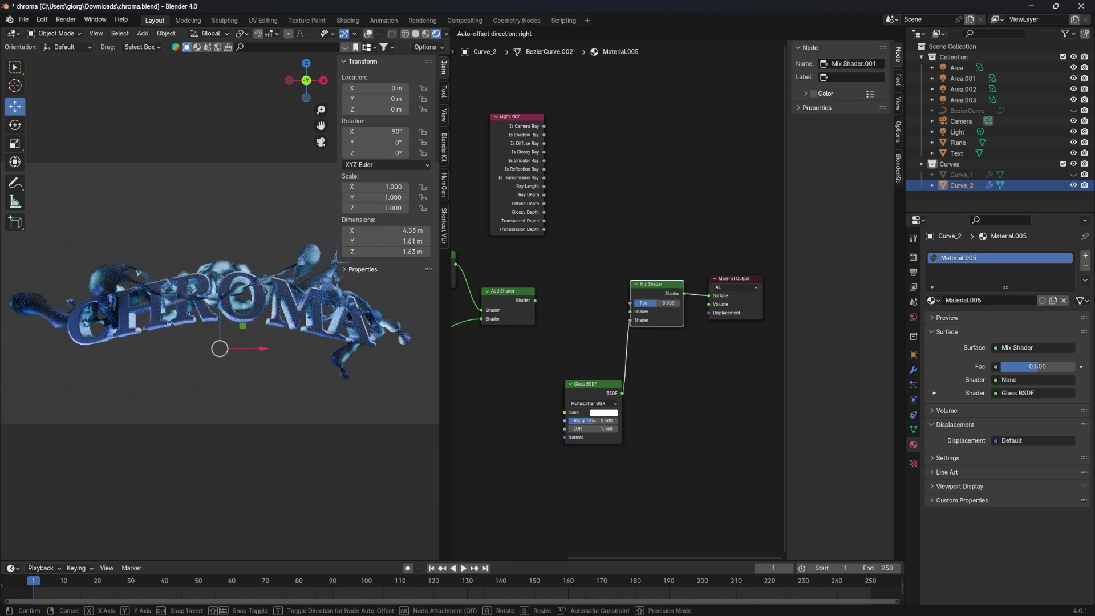
{"action": "key", "text": "Return"}
{"action": "left_click_drag", "start_coordinate": [535, 300], "coordinate": [630, 312]}
{"action": "left_click_drag", "start_coordinate": [544, 229], "coordinate": [631, 303]}
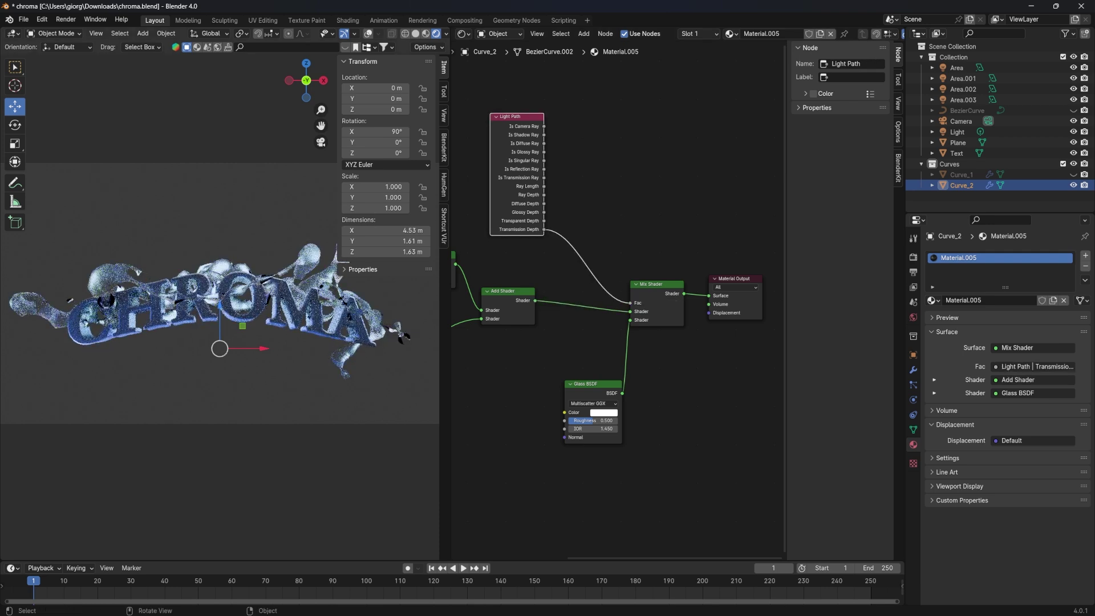
{"action": "key", "text": "alt+a"}
Step: Reset Area.002 to the origin and rotate it around X to face sideways
{"action": "key", "text": "alt+r"}
{"action": "key", "text": "alt+g"}
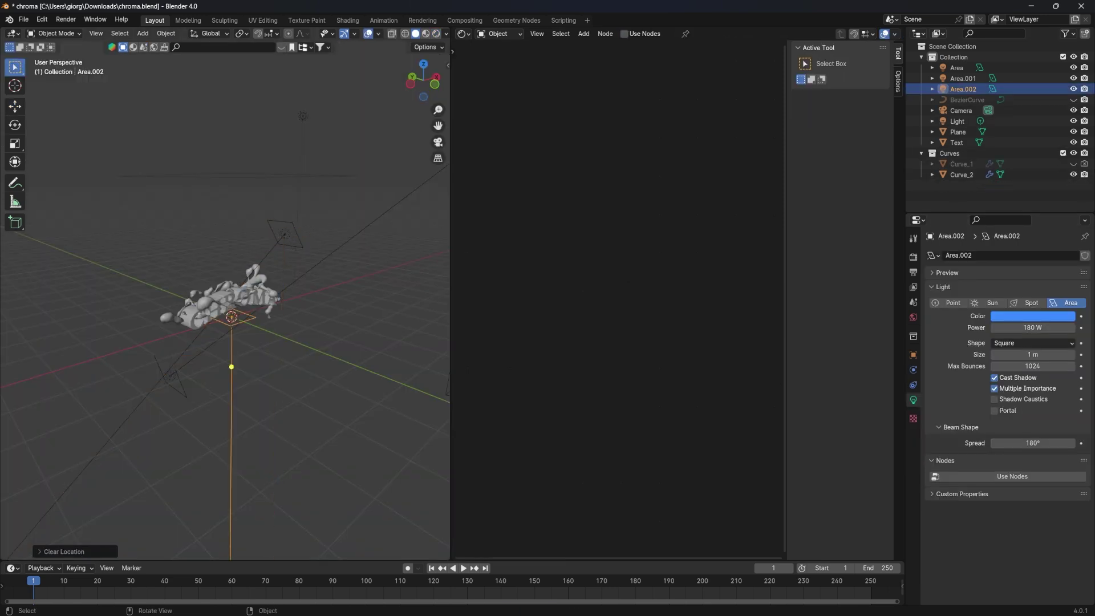
{"action": "middle_click_drag", "start_coordinate": [215, 315], "coordinate": [282, 326]}
{"action": "key", "text": "r"}
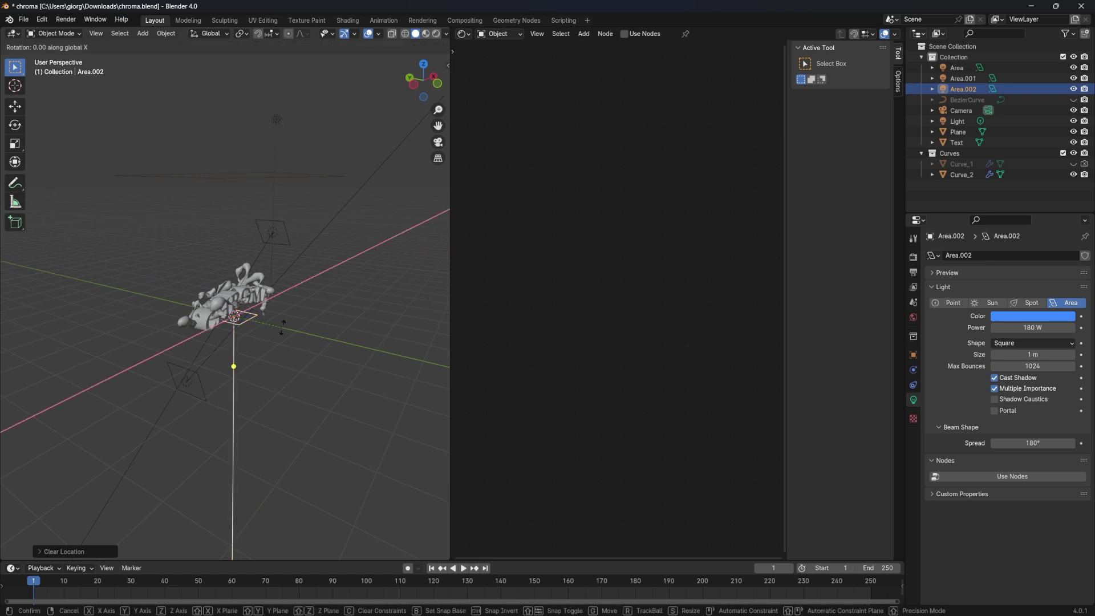
{"action": "left_click", "coordinate": [284, 328]}
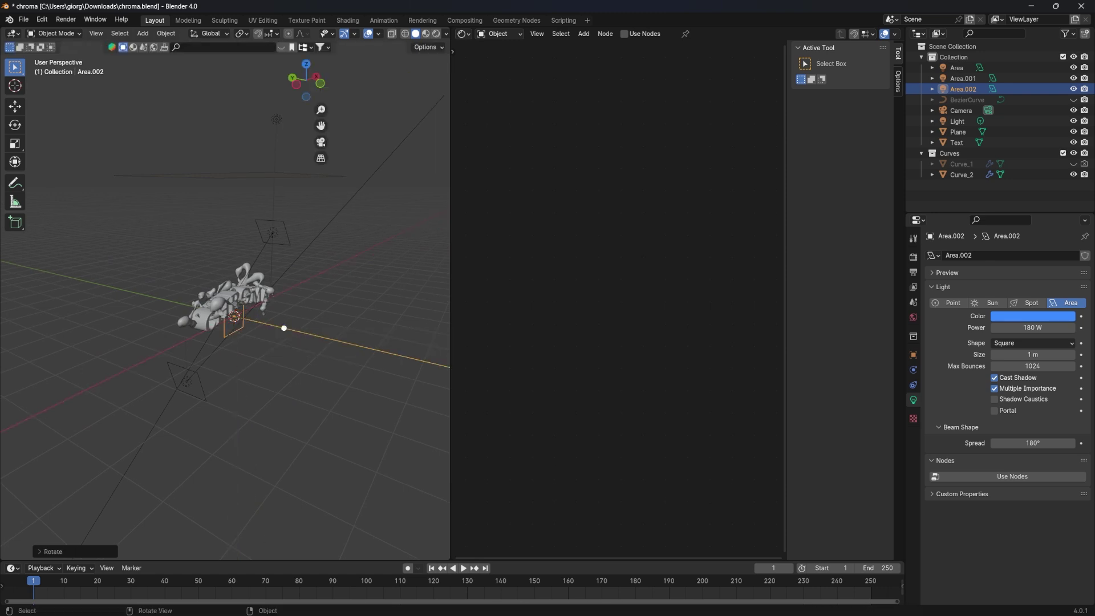
{"action": "key", "text": "n"}
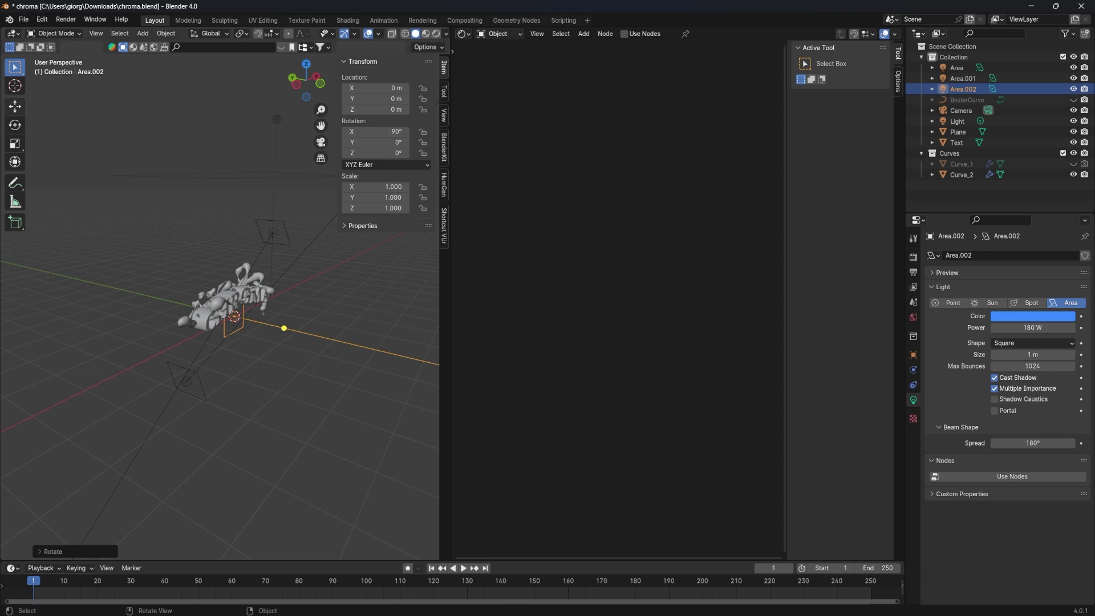
Step: Move Area.002 along Y to 3.4357 m, away from the text
{"action": "key", "text": "shift+space"}
{"action": "key", "text": "g"}
{"action": "left_click_drag", "start_coordinate": [220, 311], "coordinate": [146, 297]}
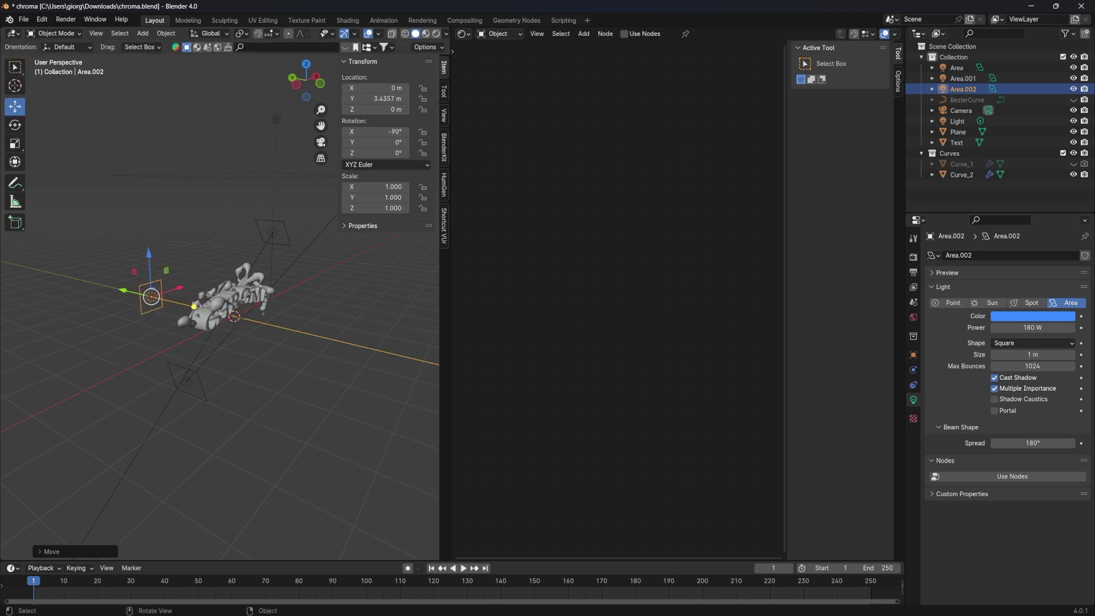
{"action": "middle_click_drag", "start_coordinate": [171, 399], "coordinate": [115, 399]}
{"action": "middle_click_drag", "start_coordinate": [228, 342], "coordinate": [286, 331]}
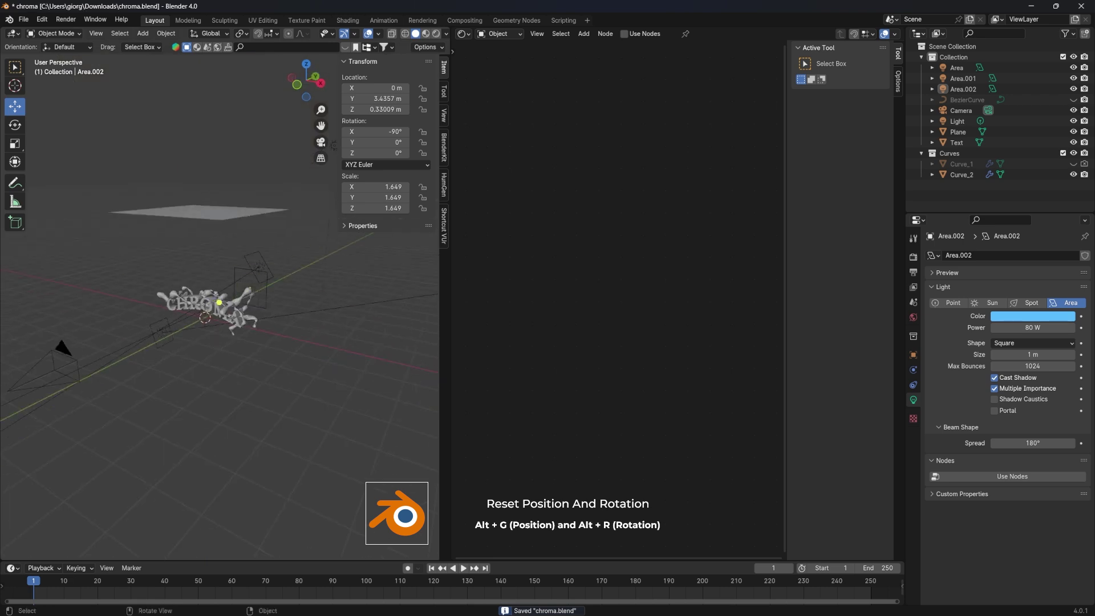
Step: Tilt Area.003 to 76.456° around Y in camera view and save chroma.blend
{"action": "key", "text": "KP_0"}
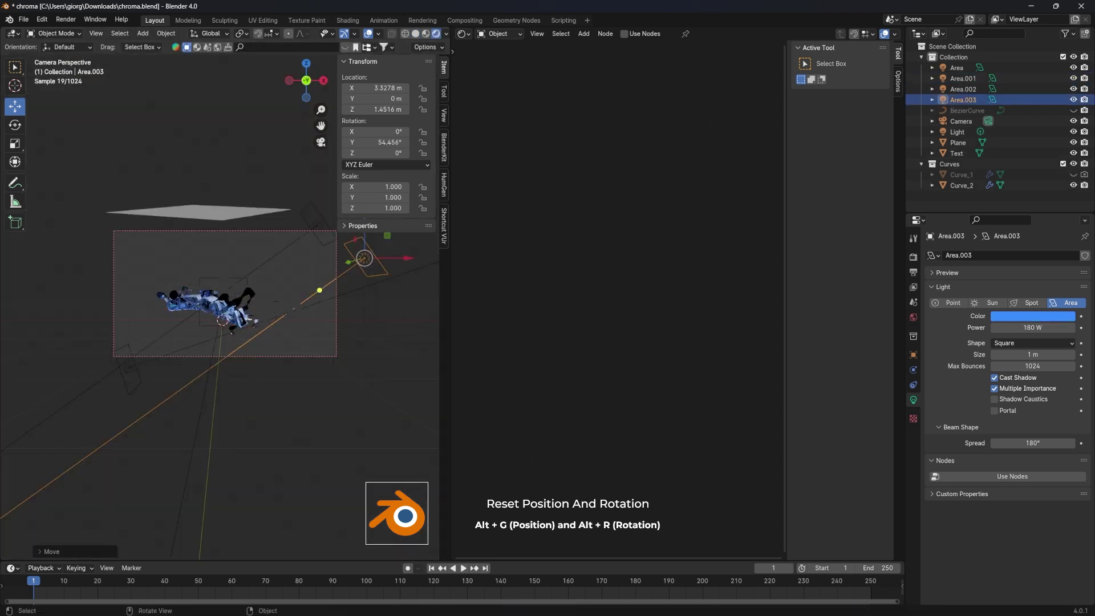
{"action": "left_click_drag", "start_coordinate": [377, 142], "coordinate": [399, 142]}
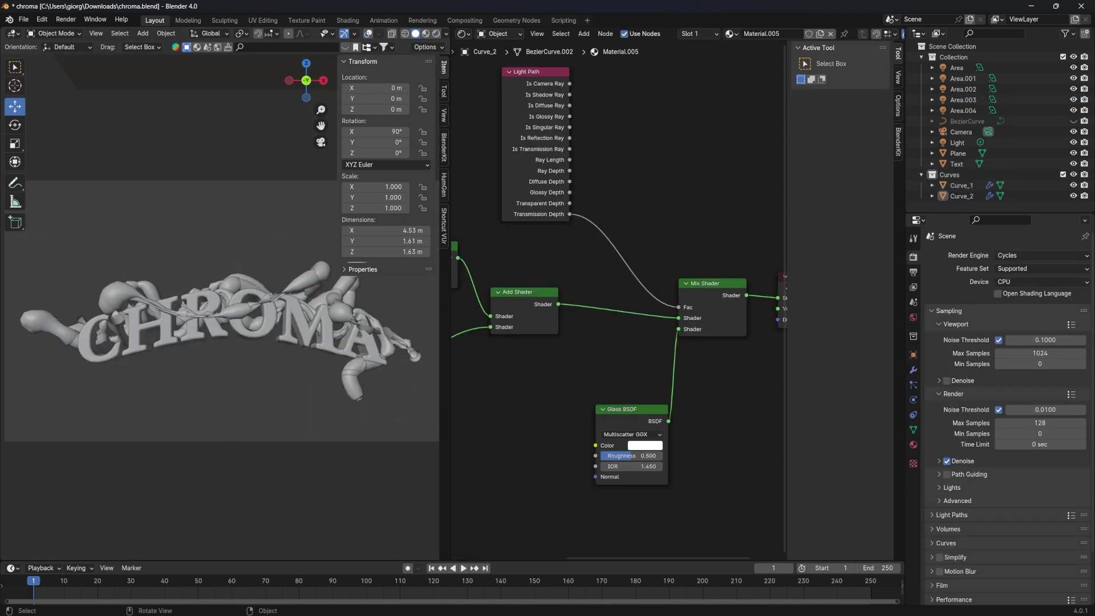
{"action": "key", "text": "ctrl+s"}
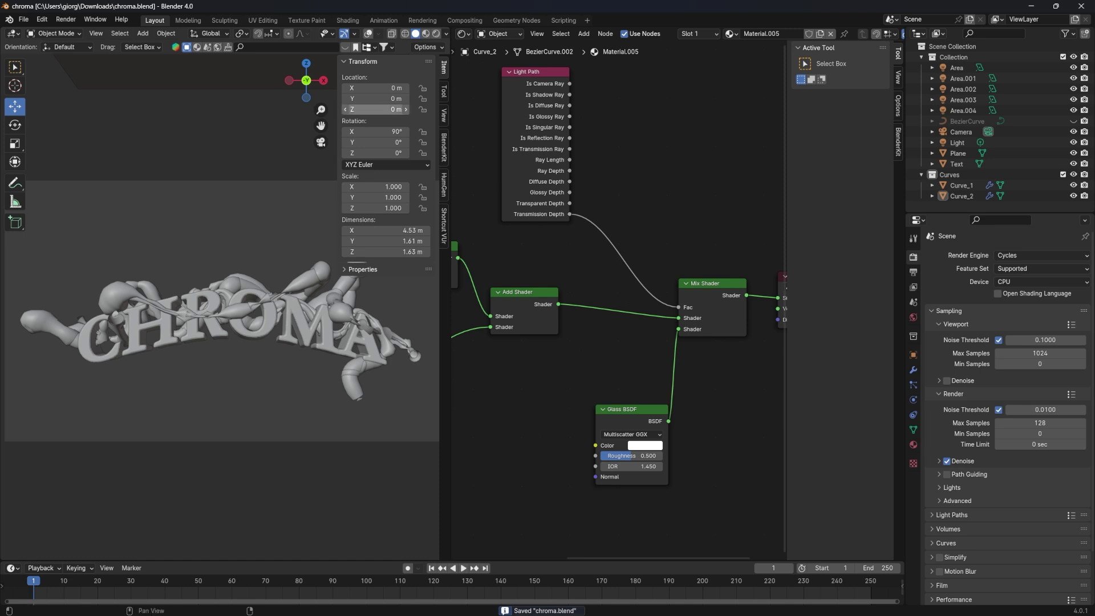
Step: Render the image in Cycles and wait for the 128-sample blue CHROMA render
{"action": "left_click", "coordinate": [65, 19]}
{"action": "left_click", "coordinate": [89, 32]}
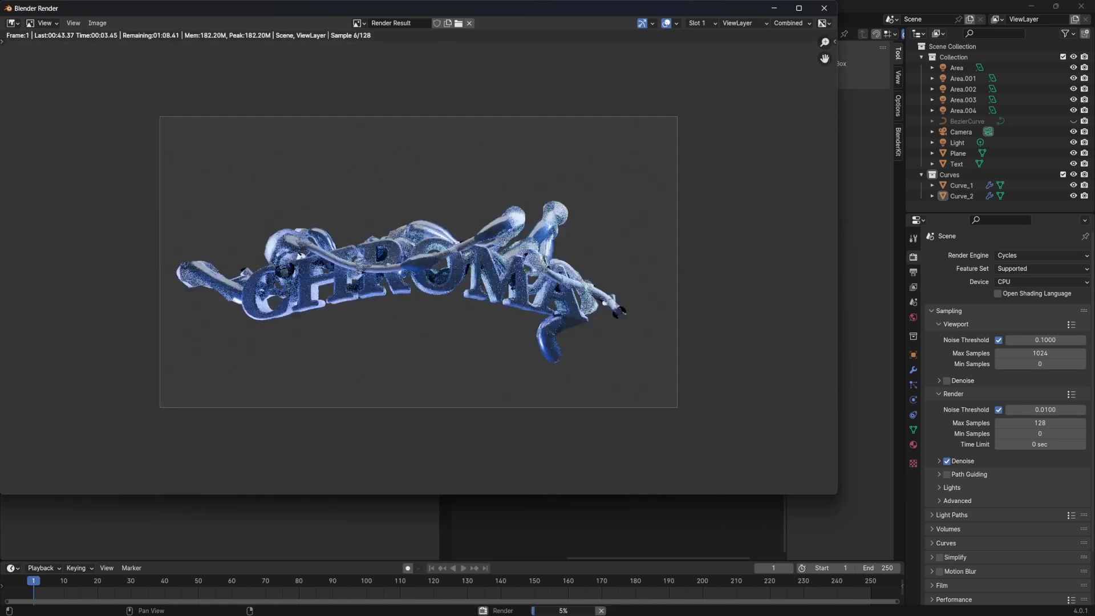
{"action": "scroll", "coordinate": [418, 261], "scroll_direction": "down", "scroll_amount": 1}
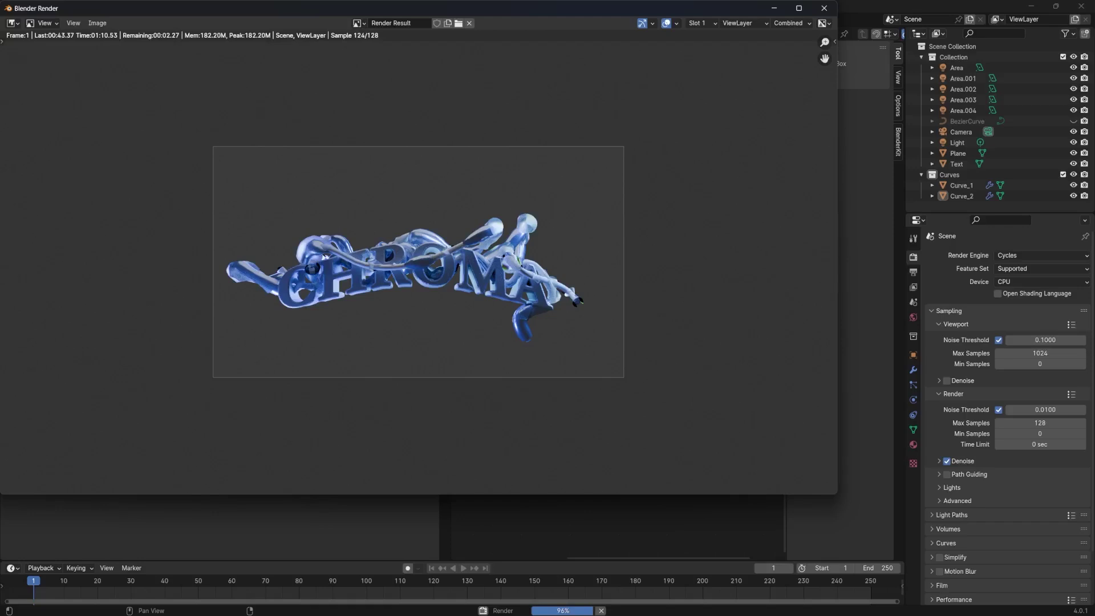
{"action": "scroll", "coordinate": [418, 262], "scroll_direction": "up", "scroll_amount": 1}
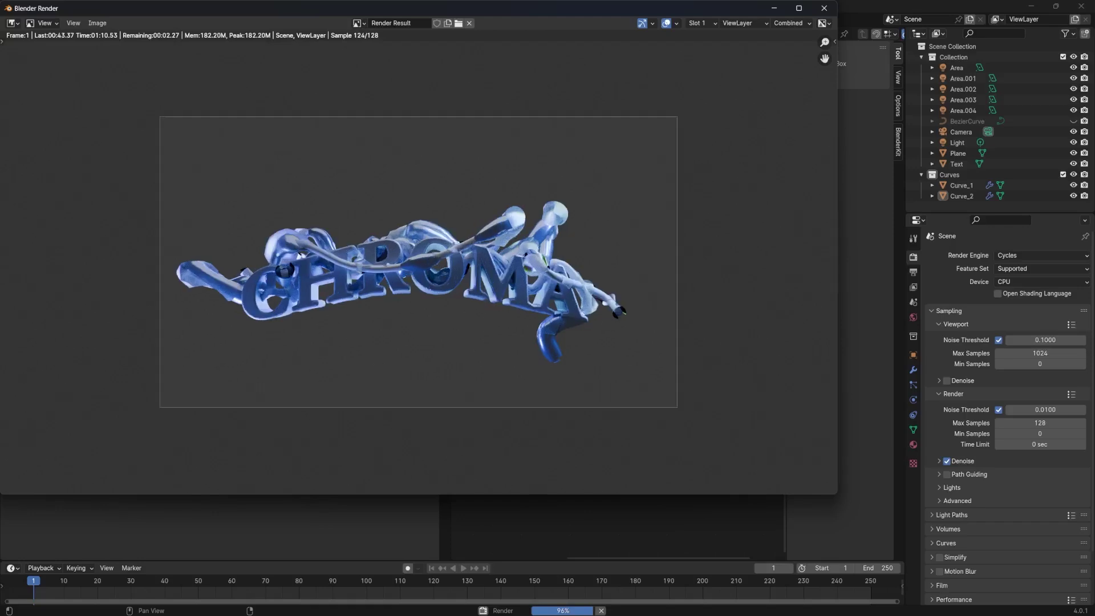